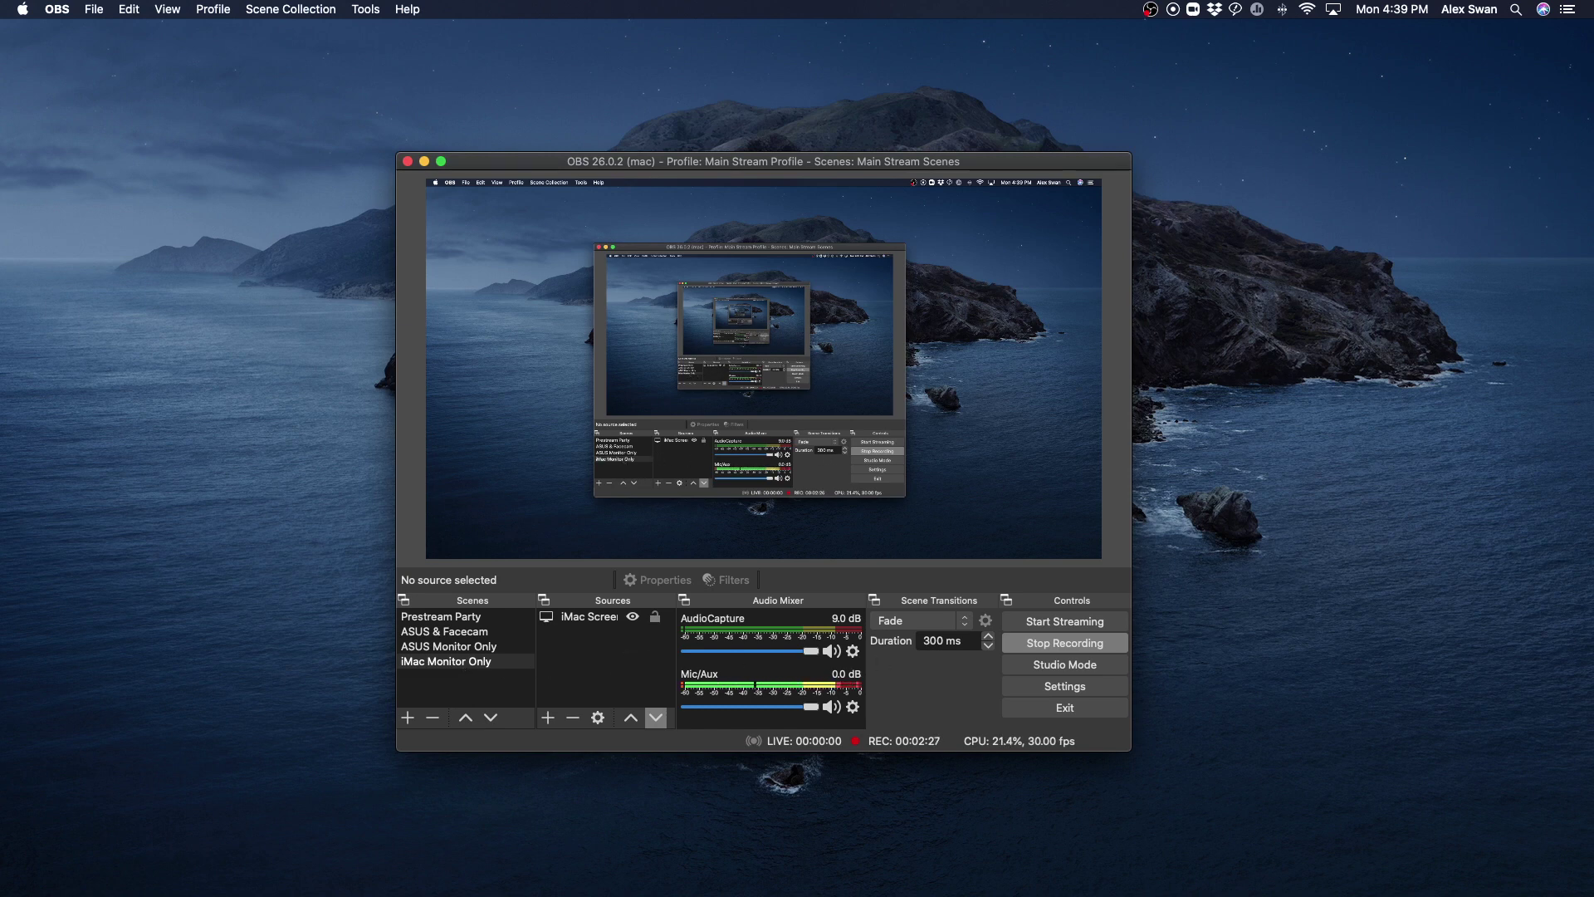
- Arrange the windows with OBS on the left and the Chrome browser on the right
{"action": "left_click_drag", "start_coordinate": [838, 4], "coordinate": [1041, 91]}
{"action": "left_click", "coordinate": [514, 162]}
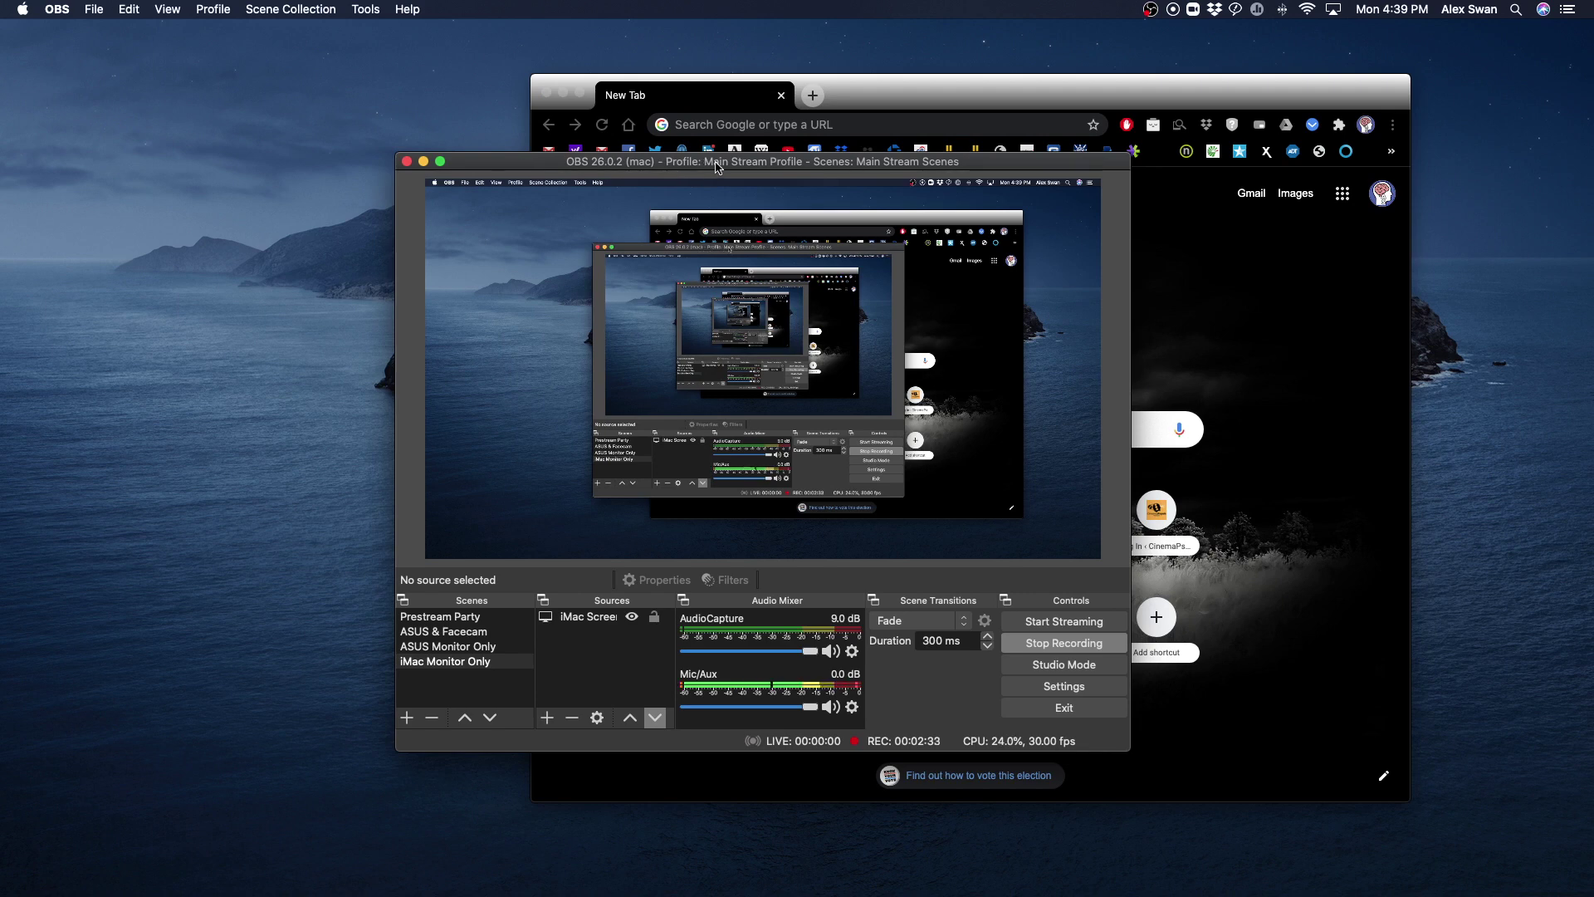
{"action": "left_click_drag", "start_coordinate": [711, 166], "coordinate": [333, 196]}
{"action": "left_click", "coordinate": [1096, 94]}
{"action": "left_click_drag", "start_coordinate": [1097, 94], "coordinate": [1279, 106]}
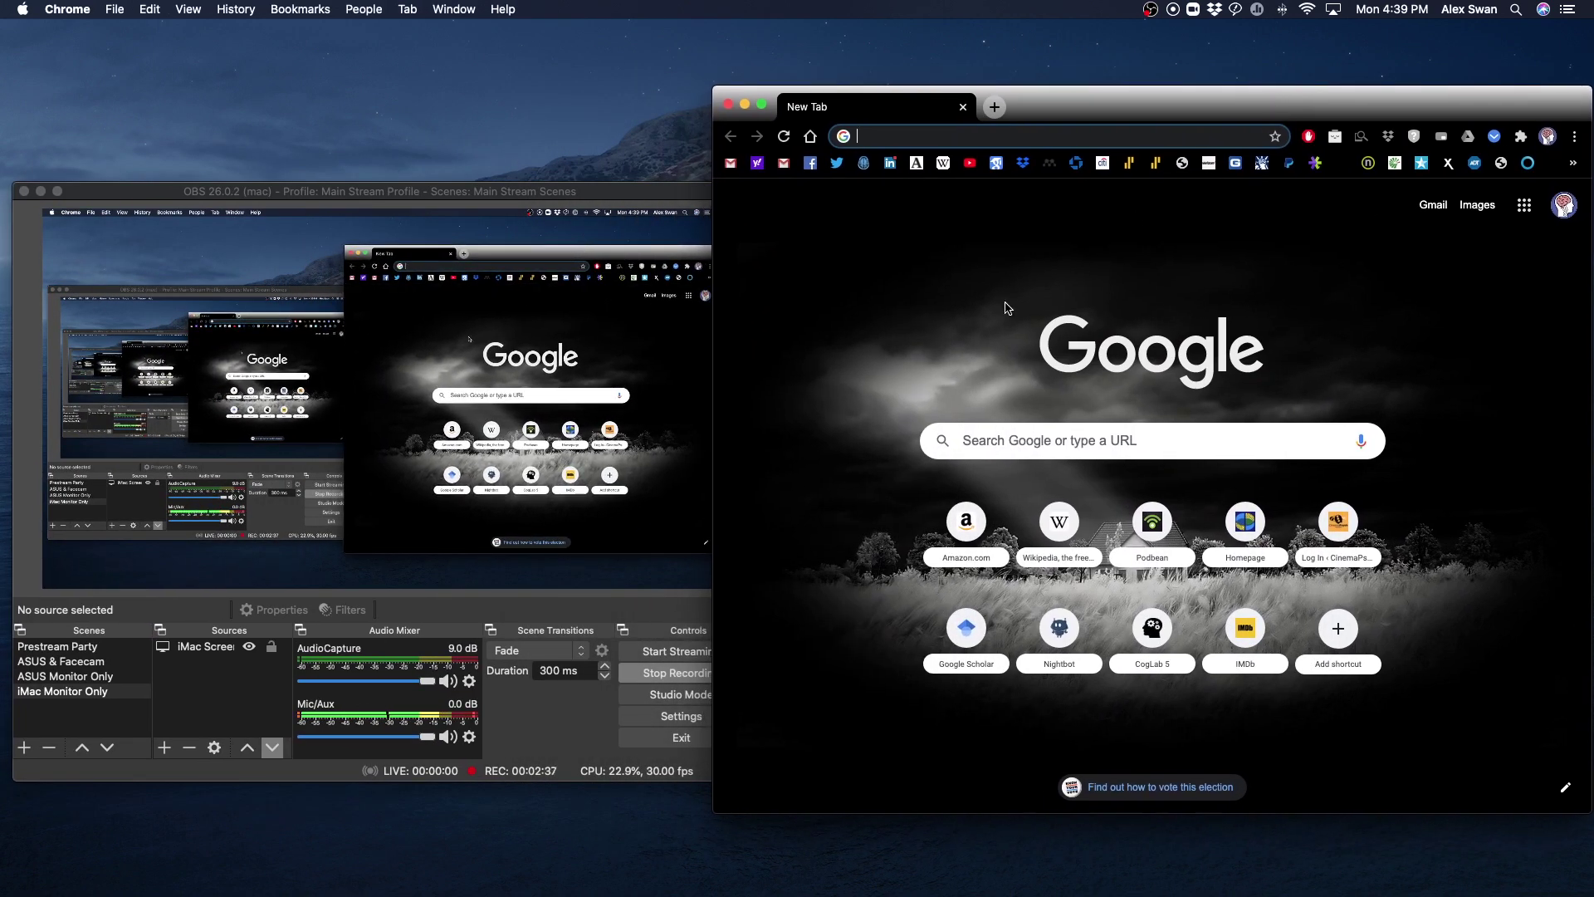
- Open webcaptioner.com in Chrome from the address-bar suggestions
{"action": "type", "text": "web"}
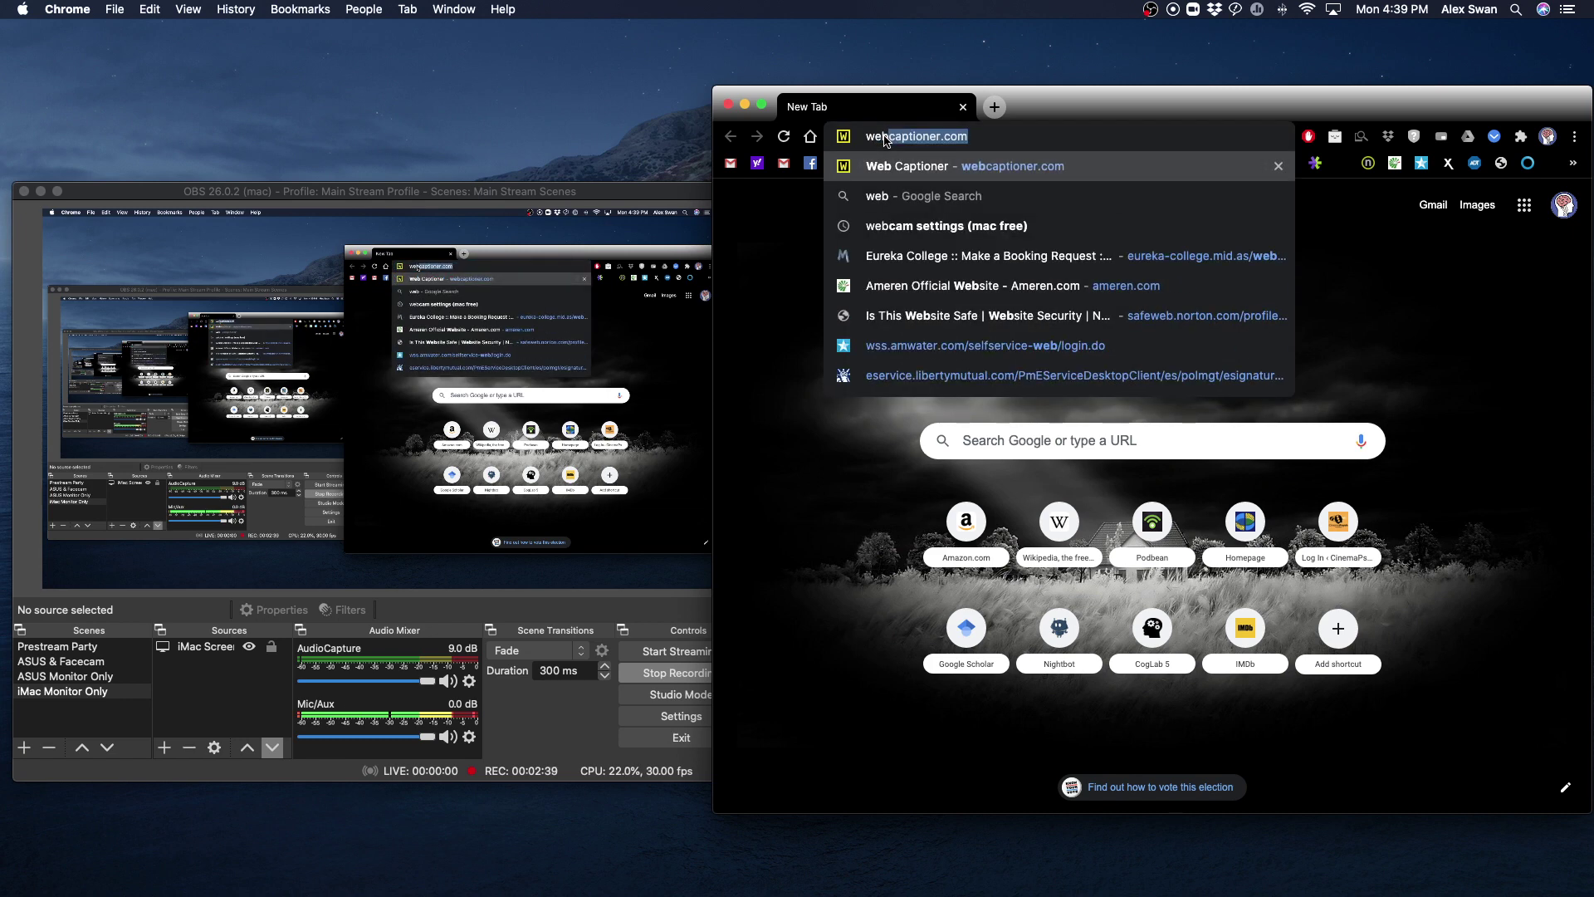
{"action": "type", "text": "cpa"}
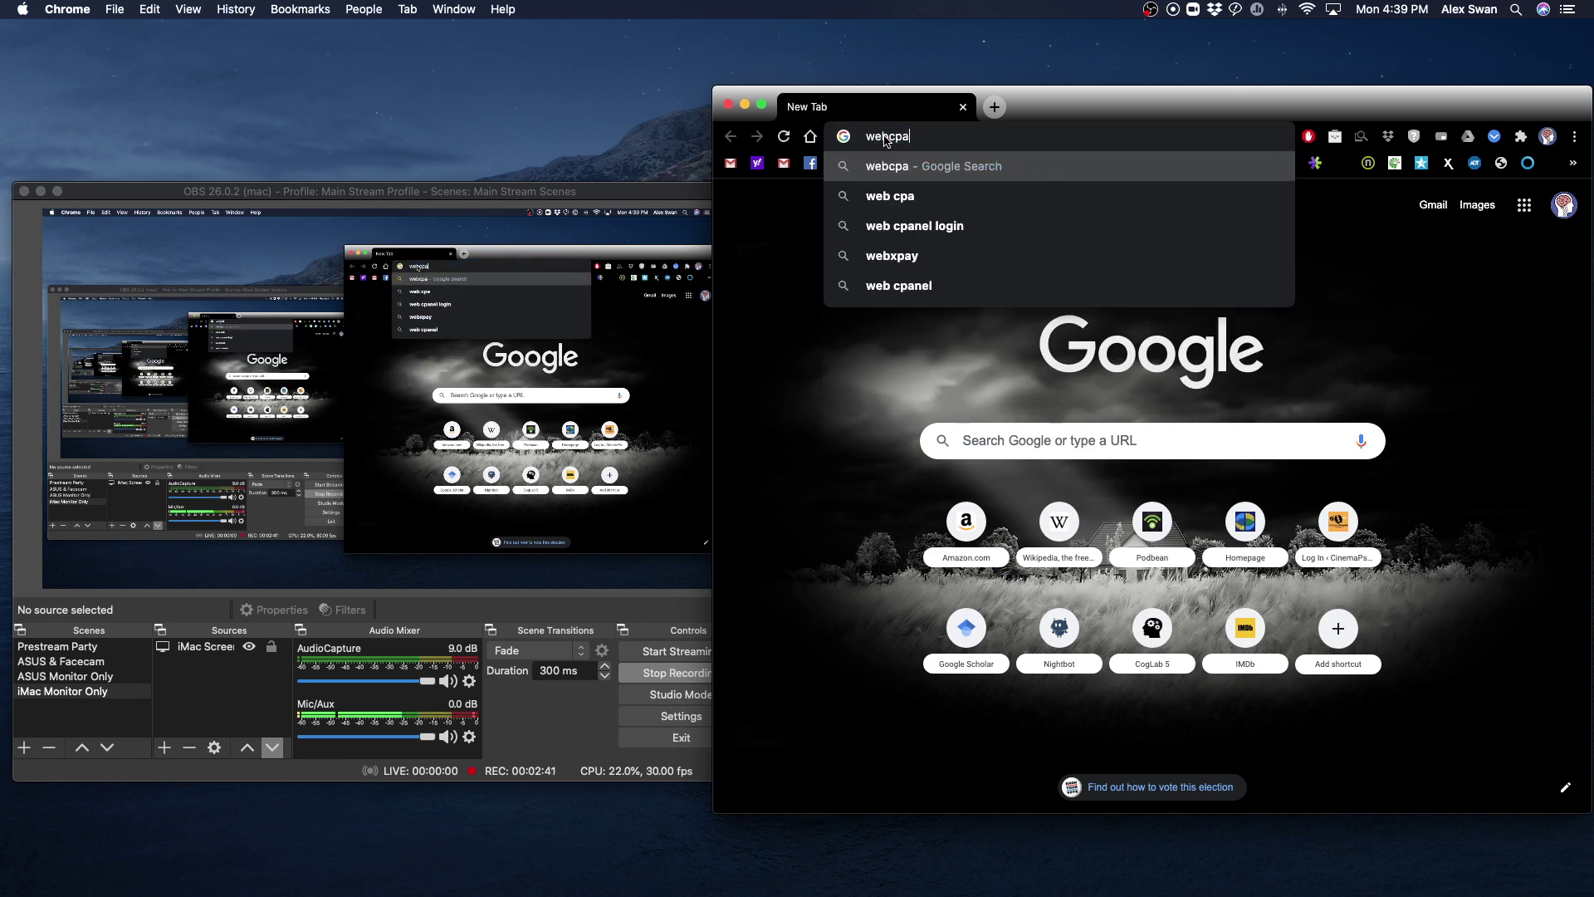
{"action": "key", "text": "BackSpace"}
{"action": "key", "text": "BackSpace"}
{"action": "type", "text": "ao"}
{"action": "key", "text": "BackSpace"}
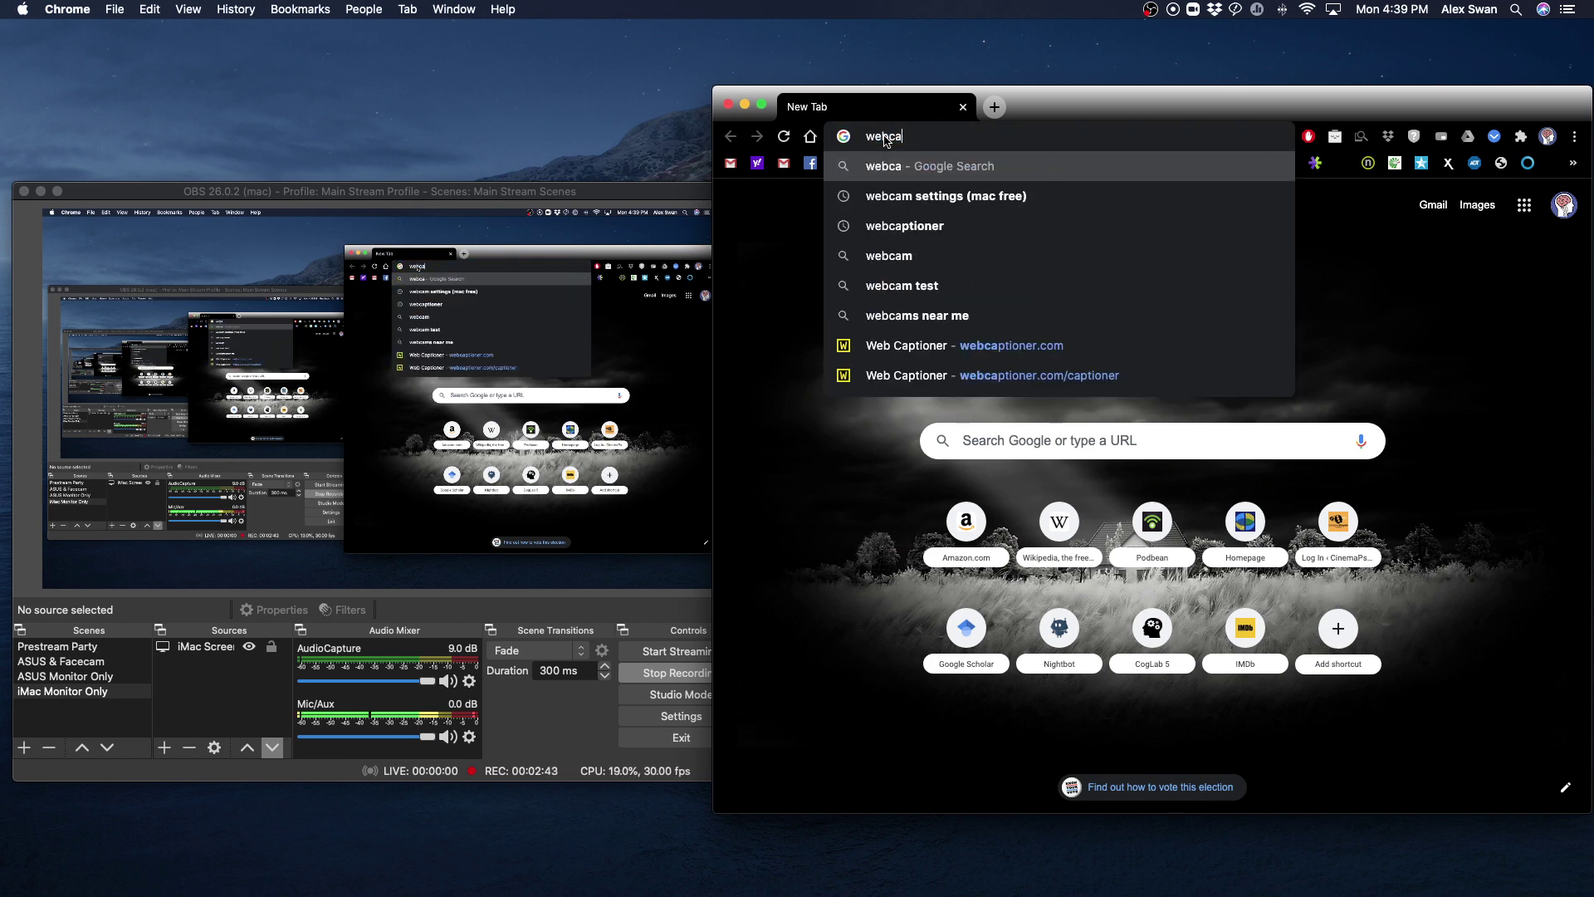
{"action": "key", "text": "Down"}
{"action": "key", "text": "Down"}
{"action": "key", "text": "Down"}
{"action": "key", "text": "Down"}
{"action": "key", "text": "Down"}
{"action": "key", "text": "Down"}
{"action": "key", "text": "Return"}
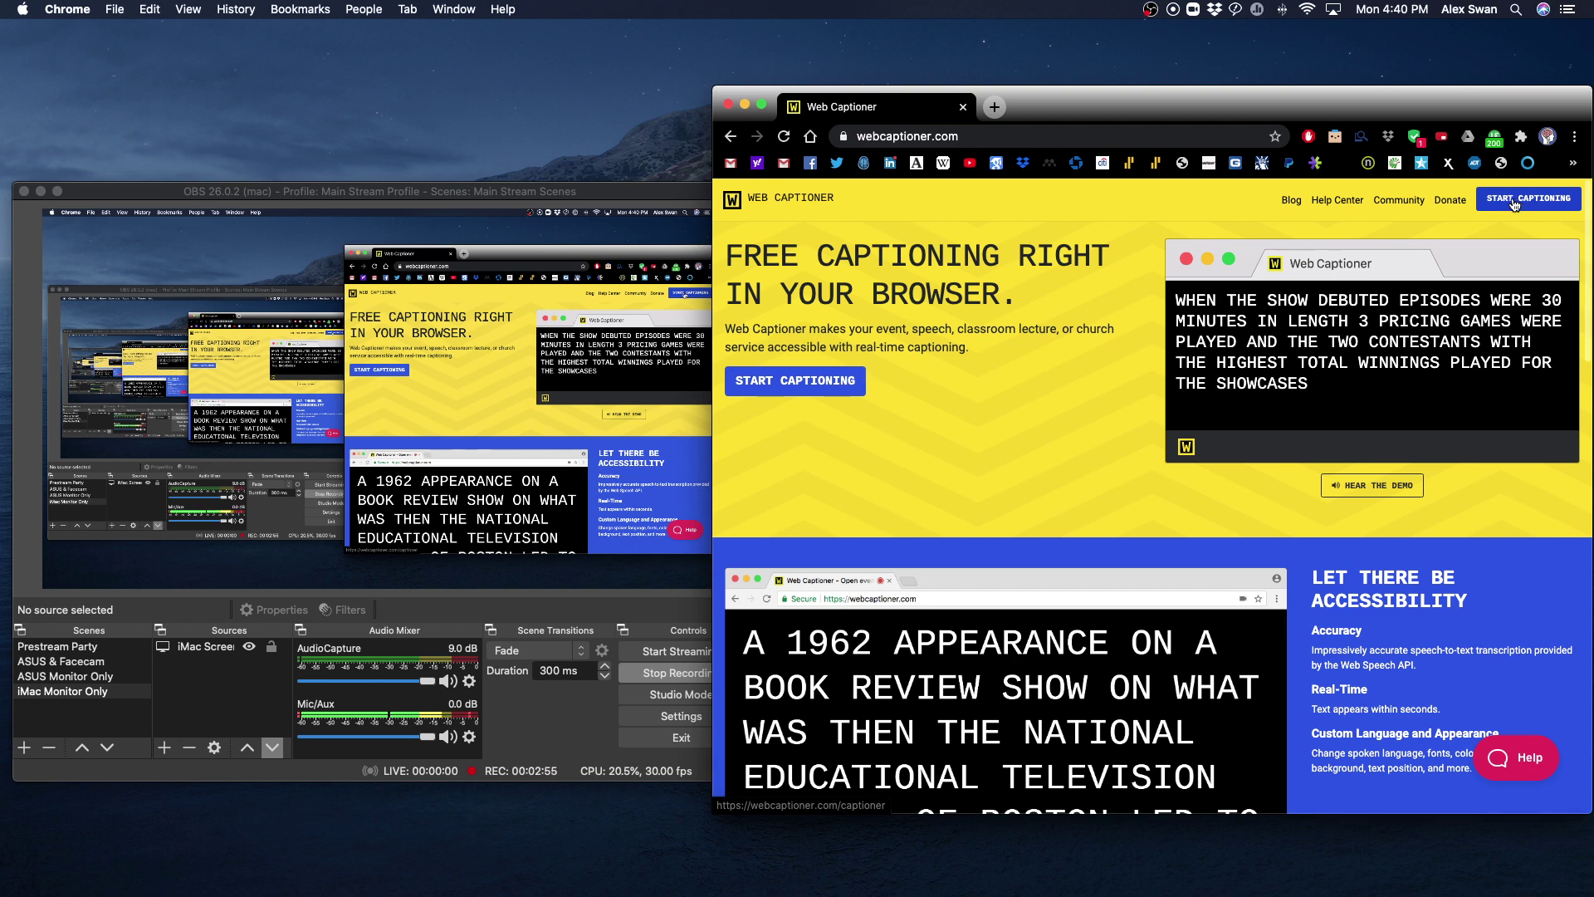
- Caption a spoken introduction with Web Captioner, stop captioning, then check the Channels list
{"action": "left_click", "coordinate": [1522, 202]}
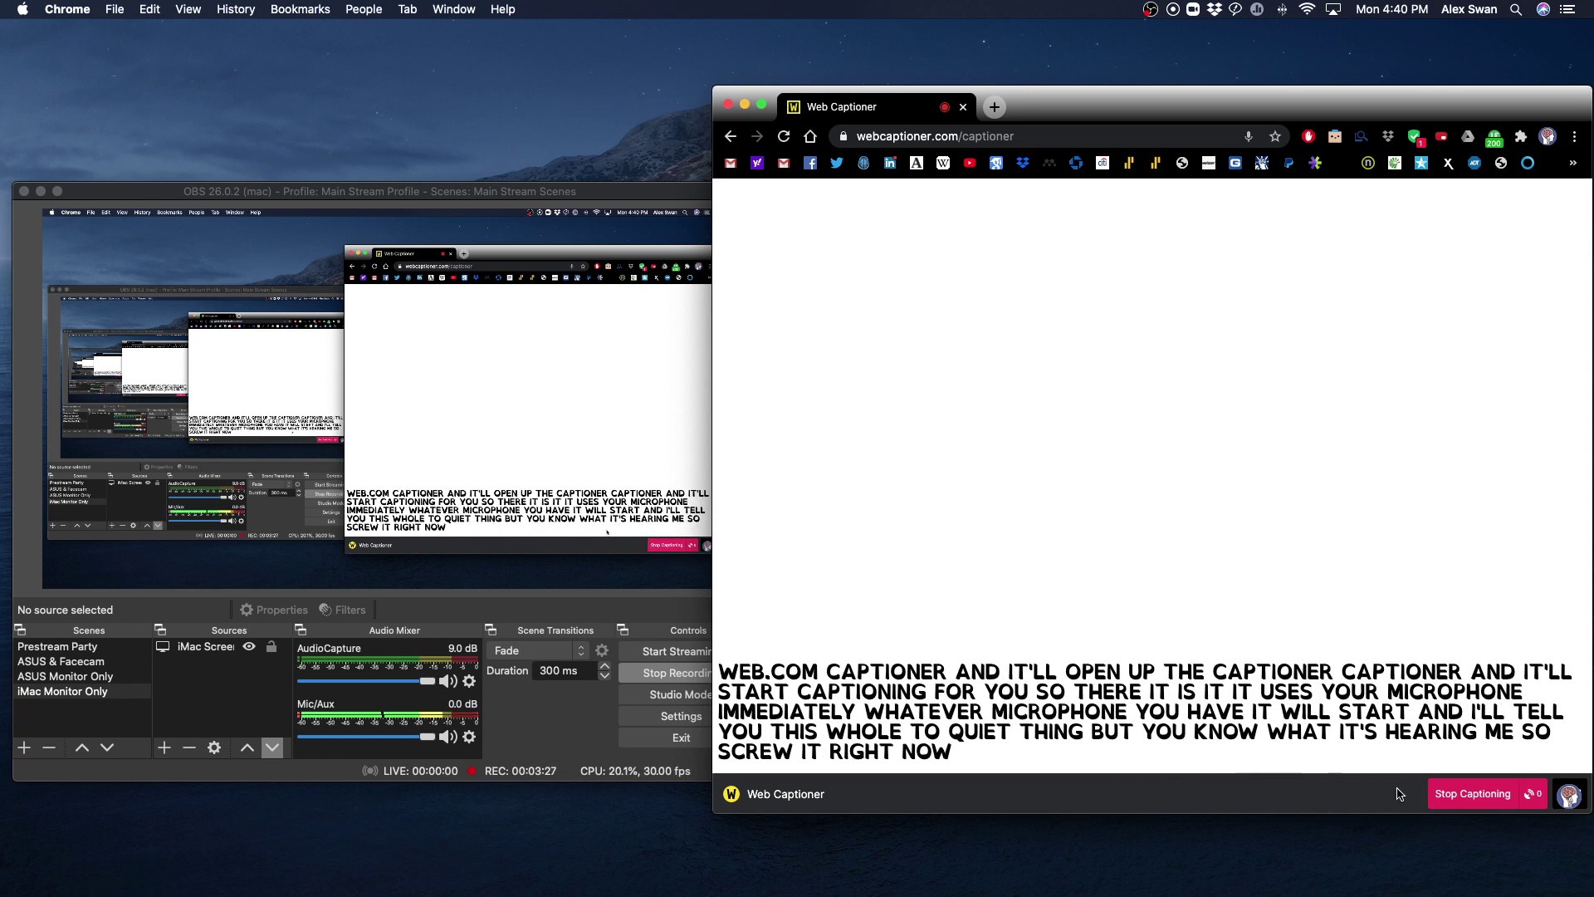
{"action": "left_click", "coordinate": [1474, 795]}
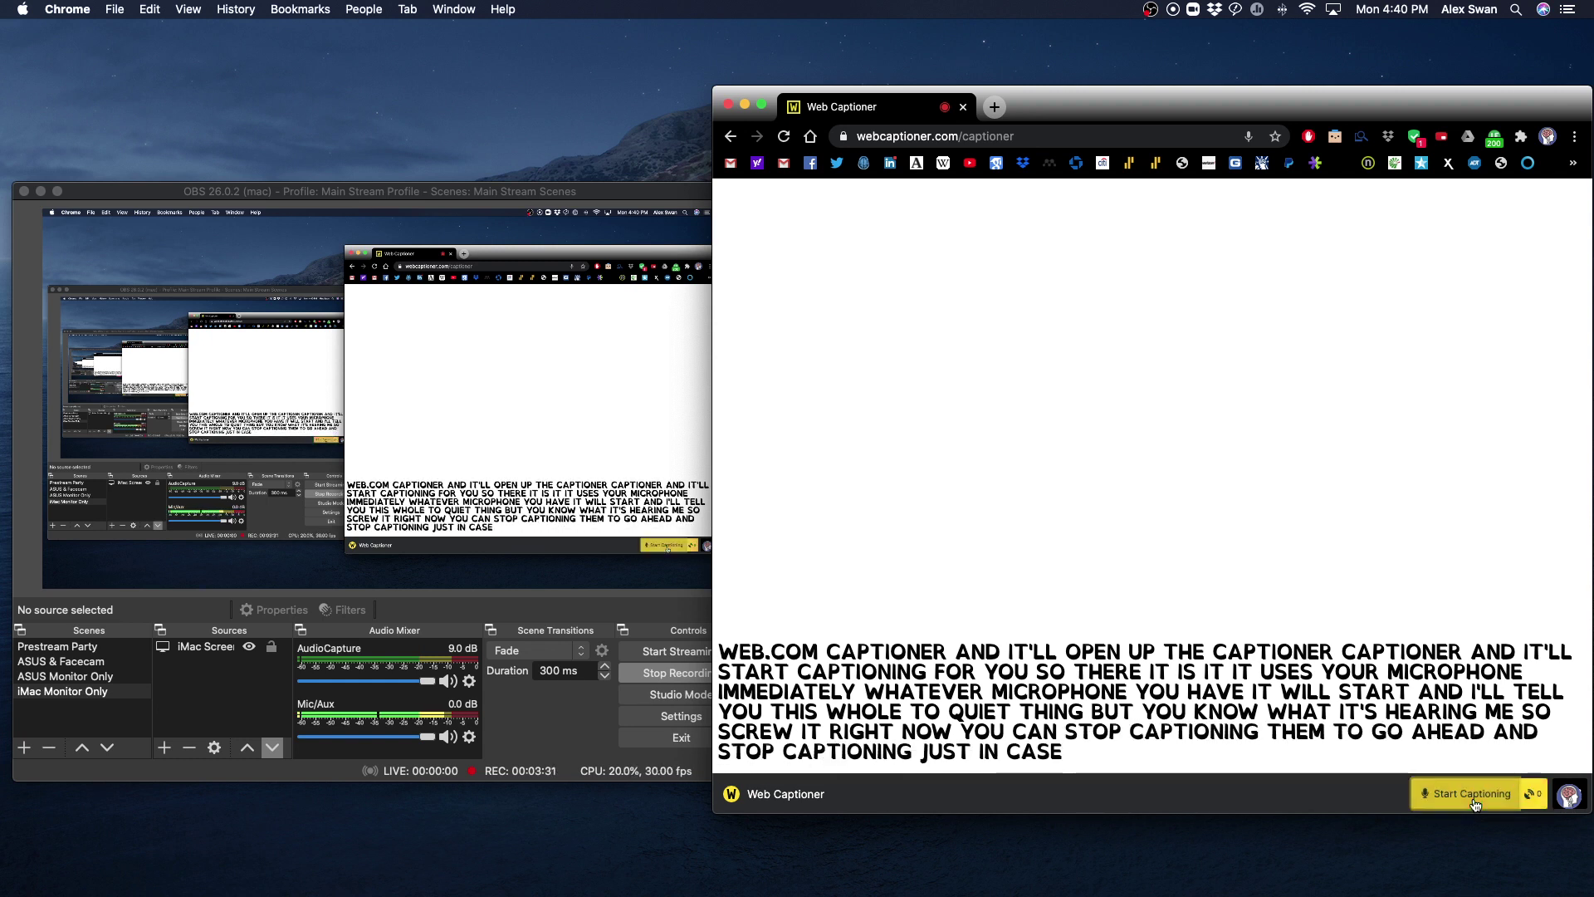
{"action": "left_click", "coordinate": [1540, 797]}
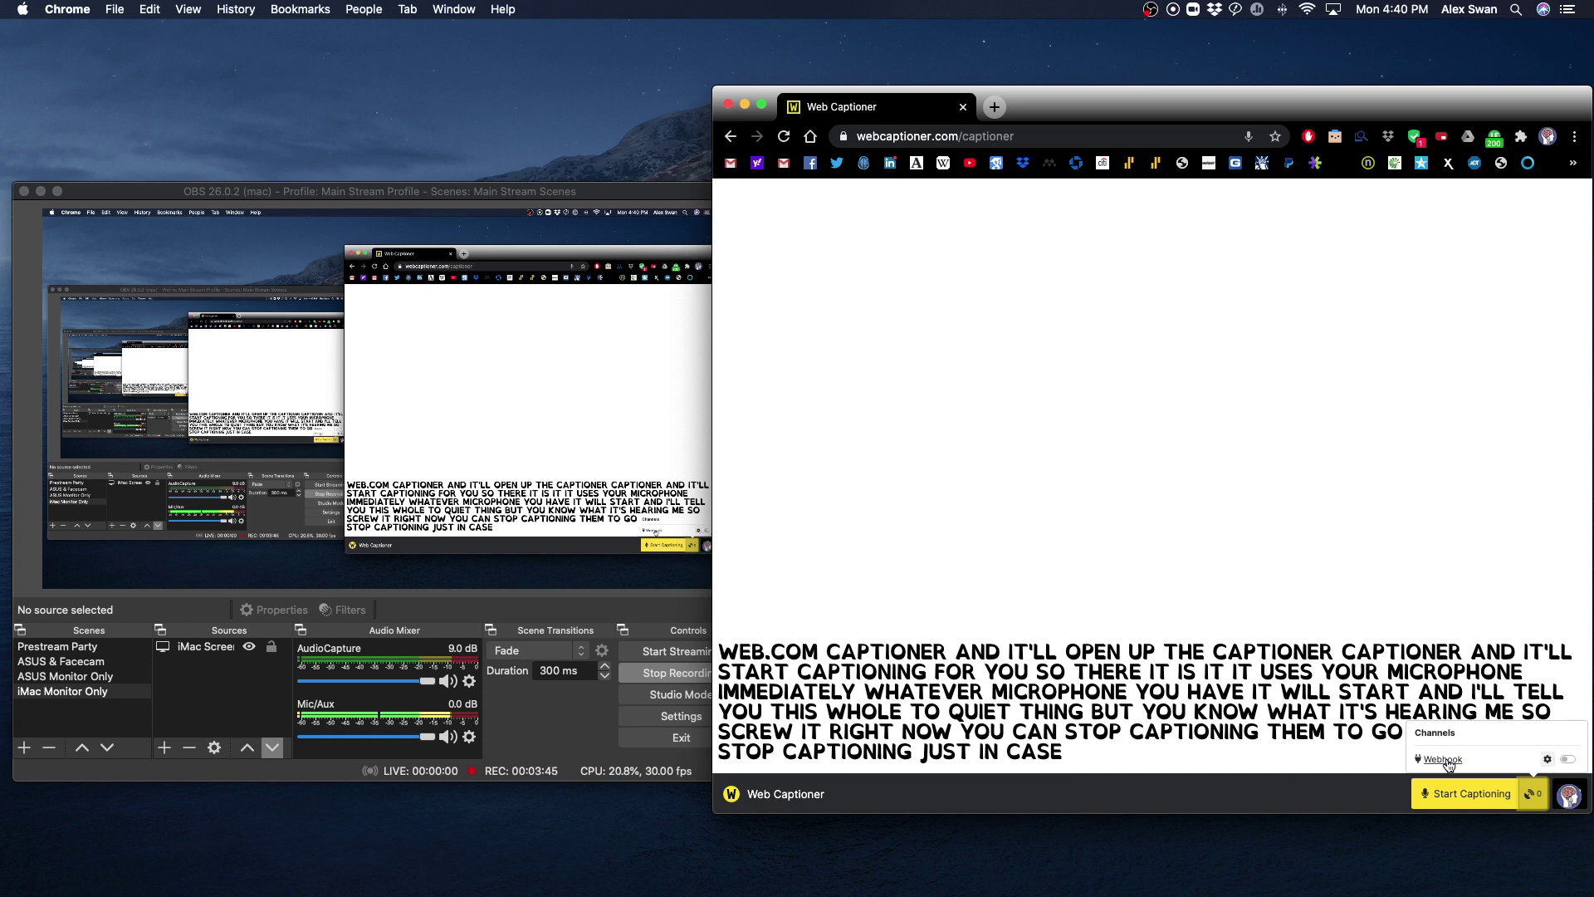
{"action": "left_click", "coordinate": [1534, 794]}
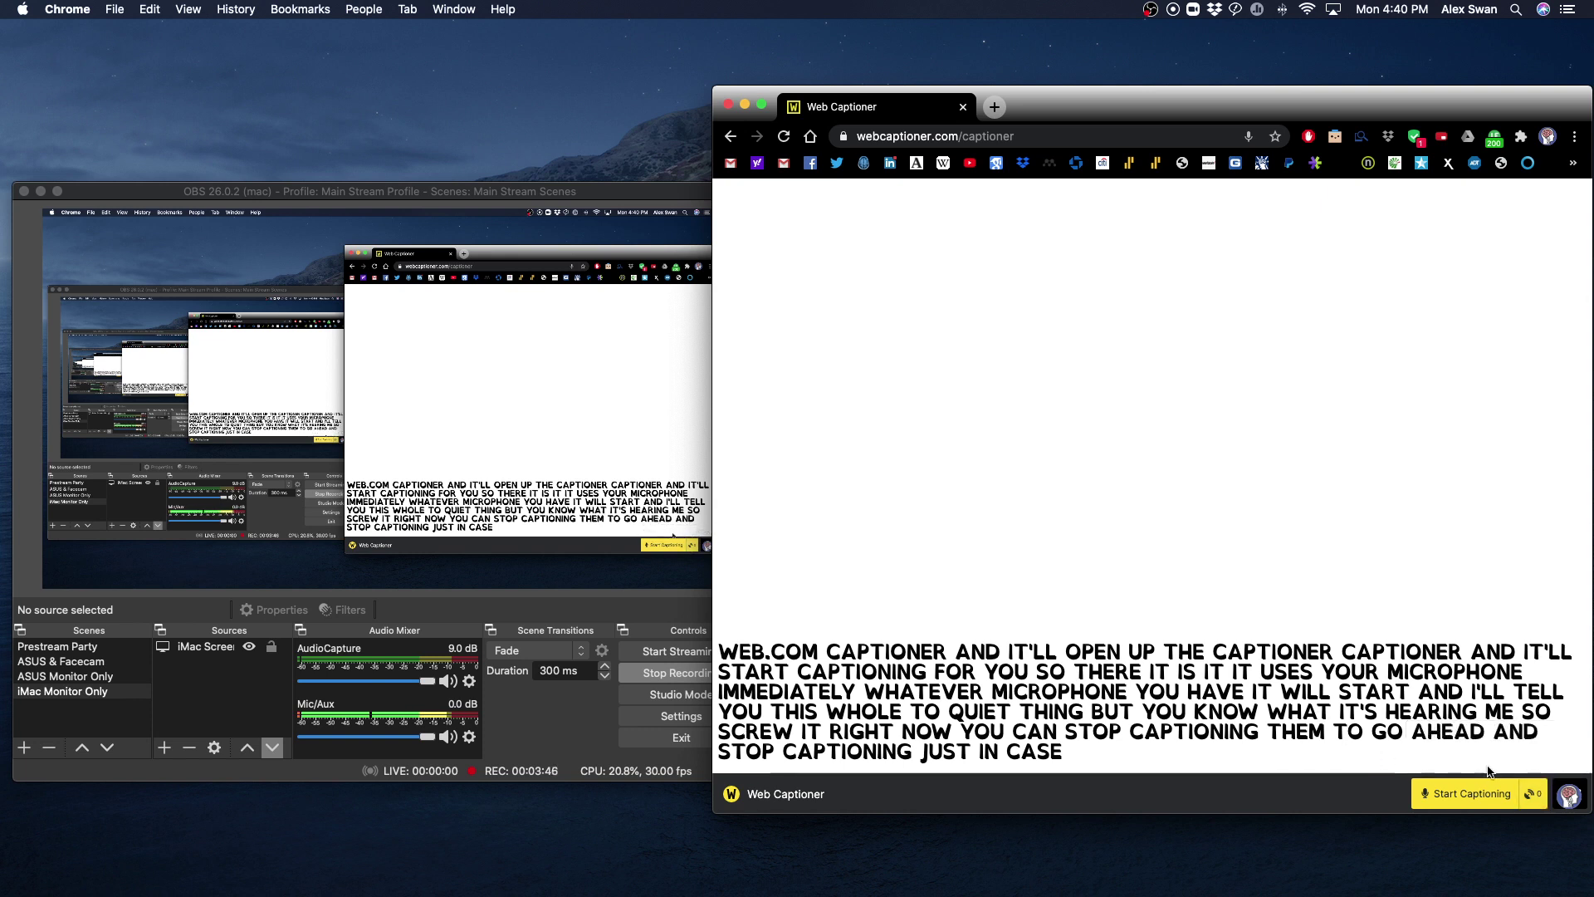
- Open Web Captioner Settings, keep volume meter sensitivity at High (default), and scroll General options
{"action": "left_click", "coordinate": [1569, 799]}
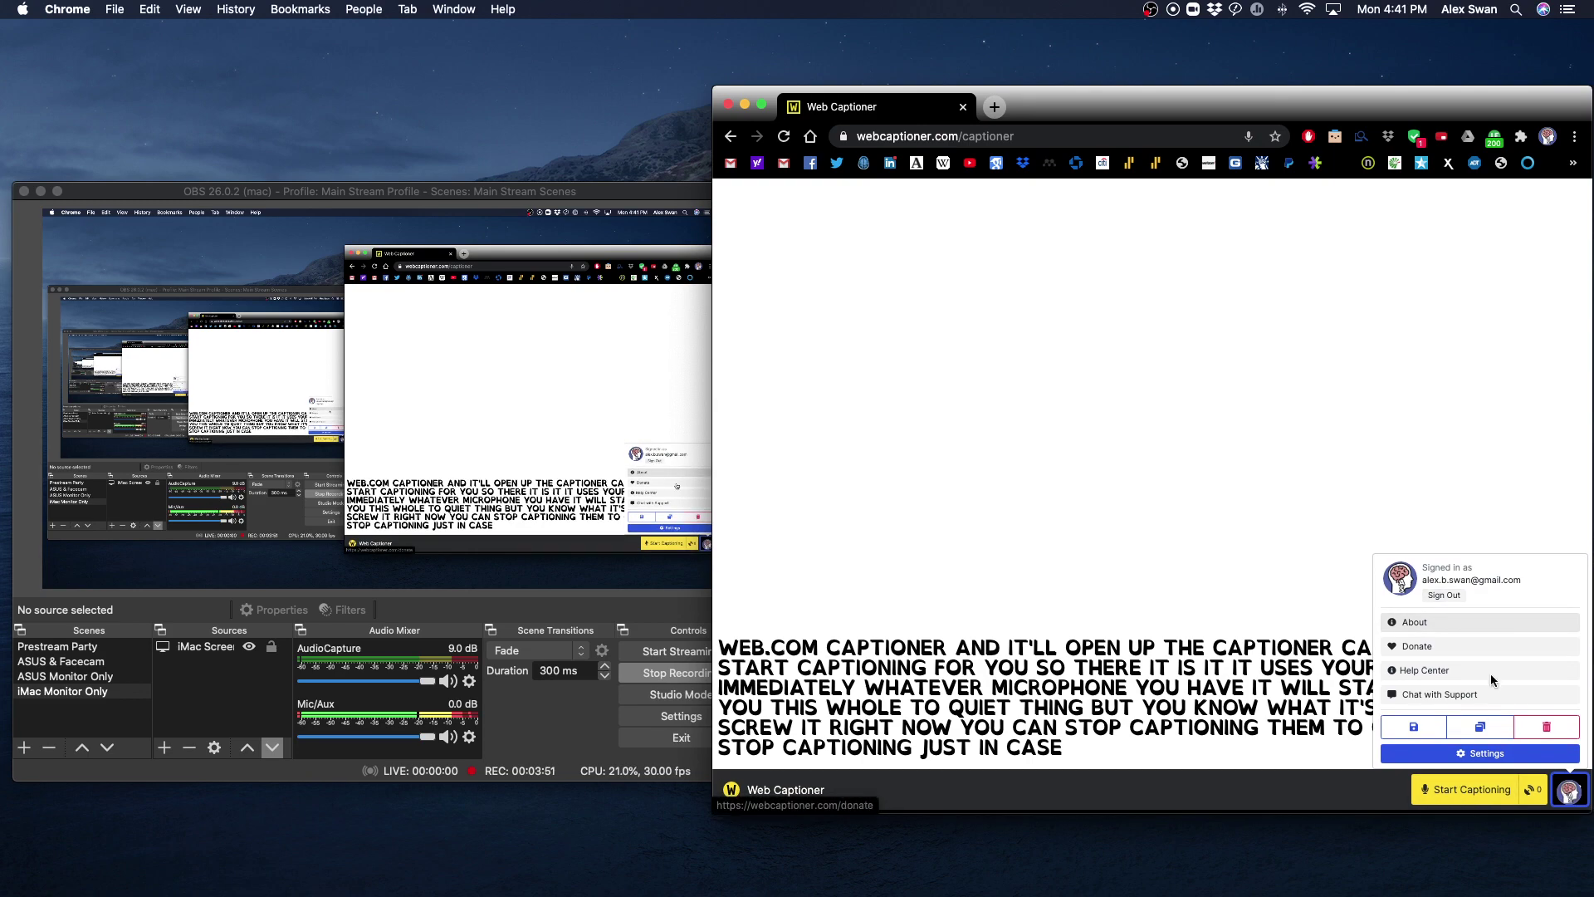
{"action": "left_click", "coordinate": [1474, 758]}
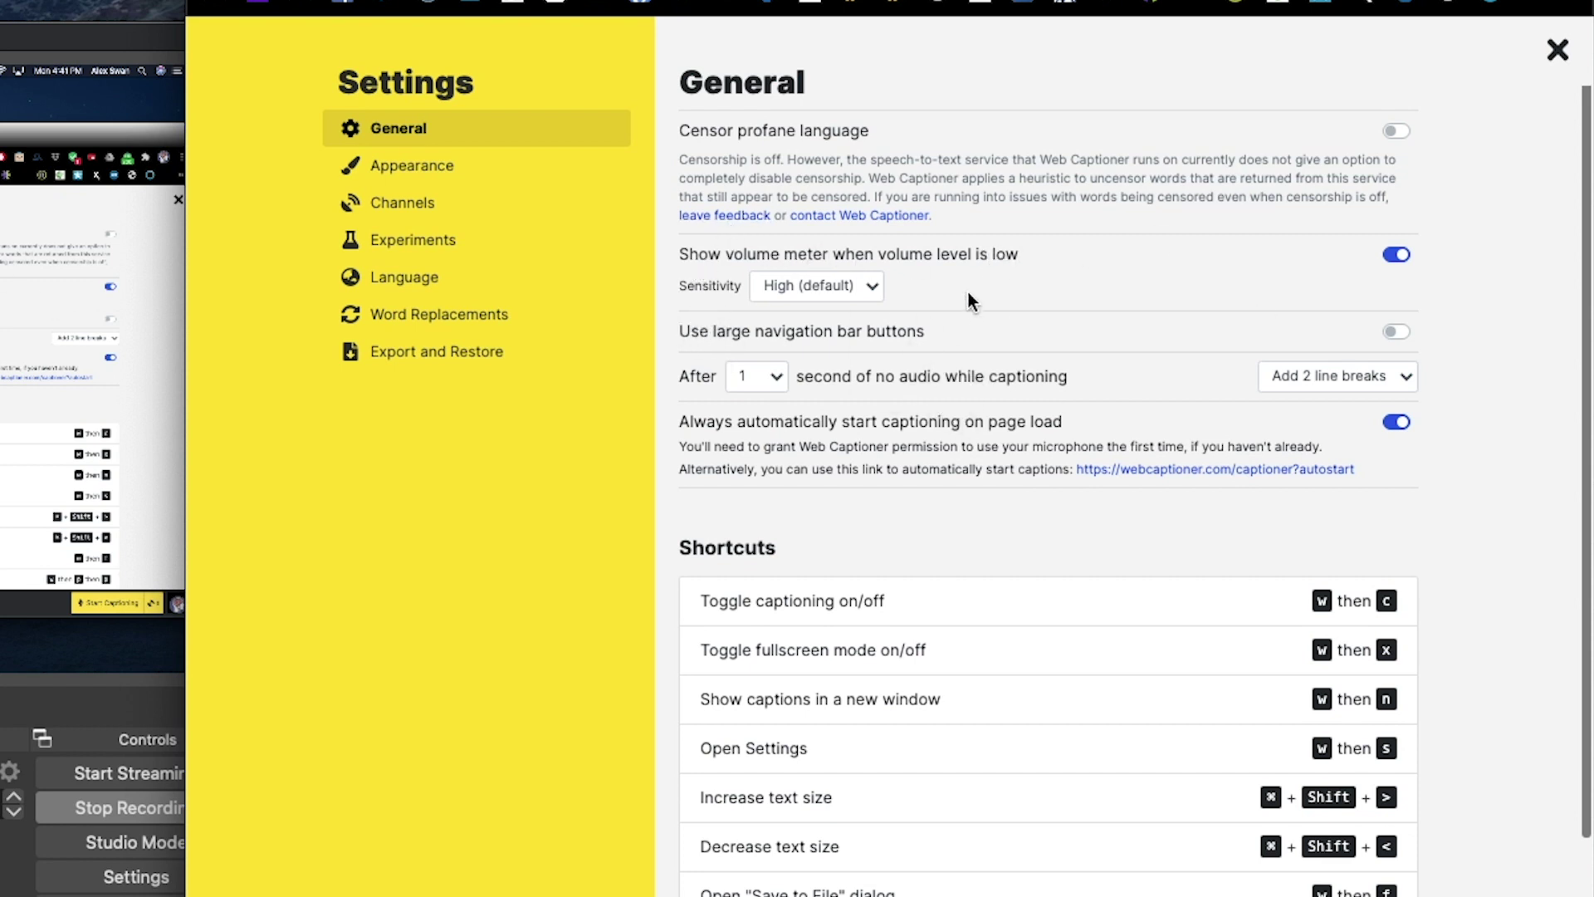
{"action": "left_click", "coordinate": [870, 289]}
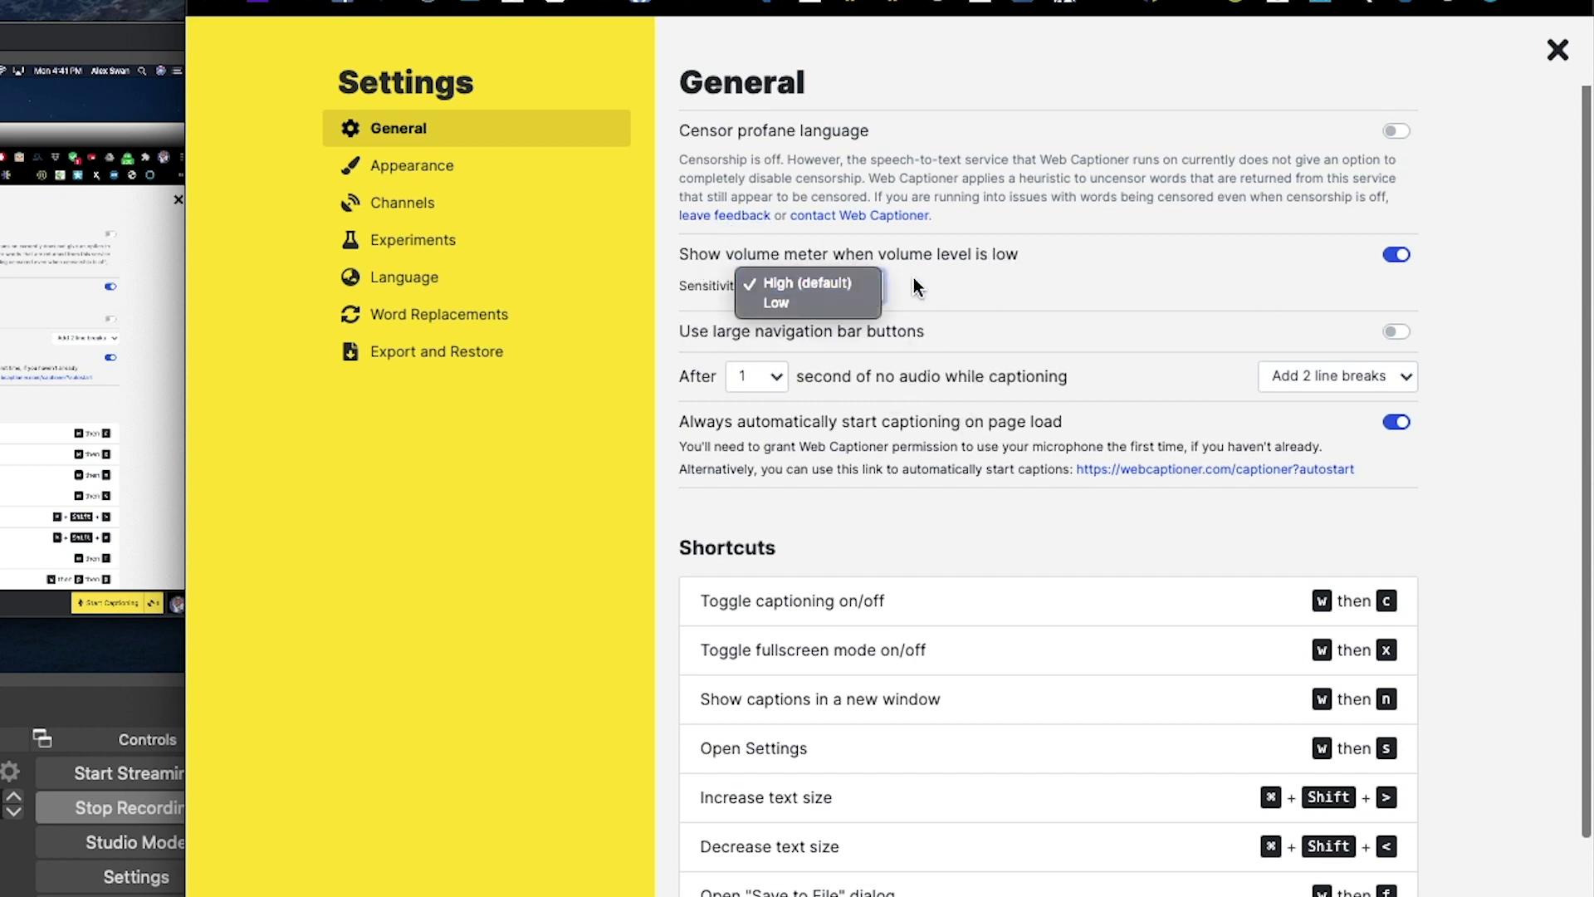
{"action": "left_click", "coordinate": [1054, 285]}
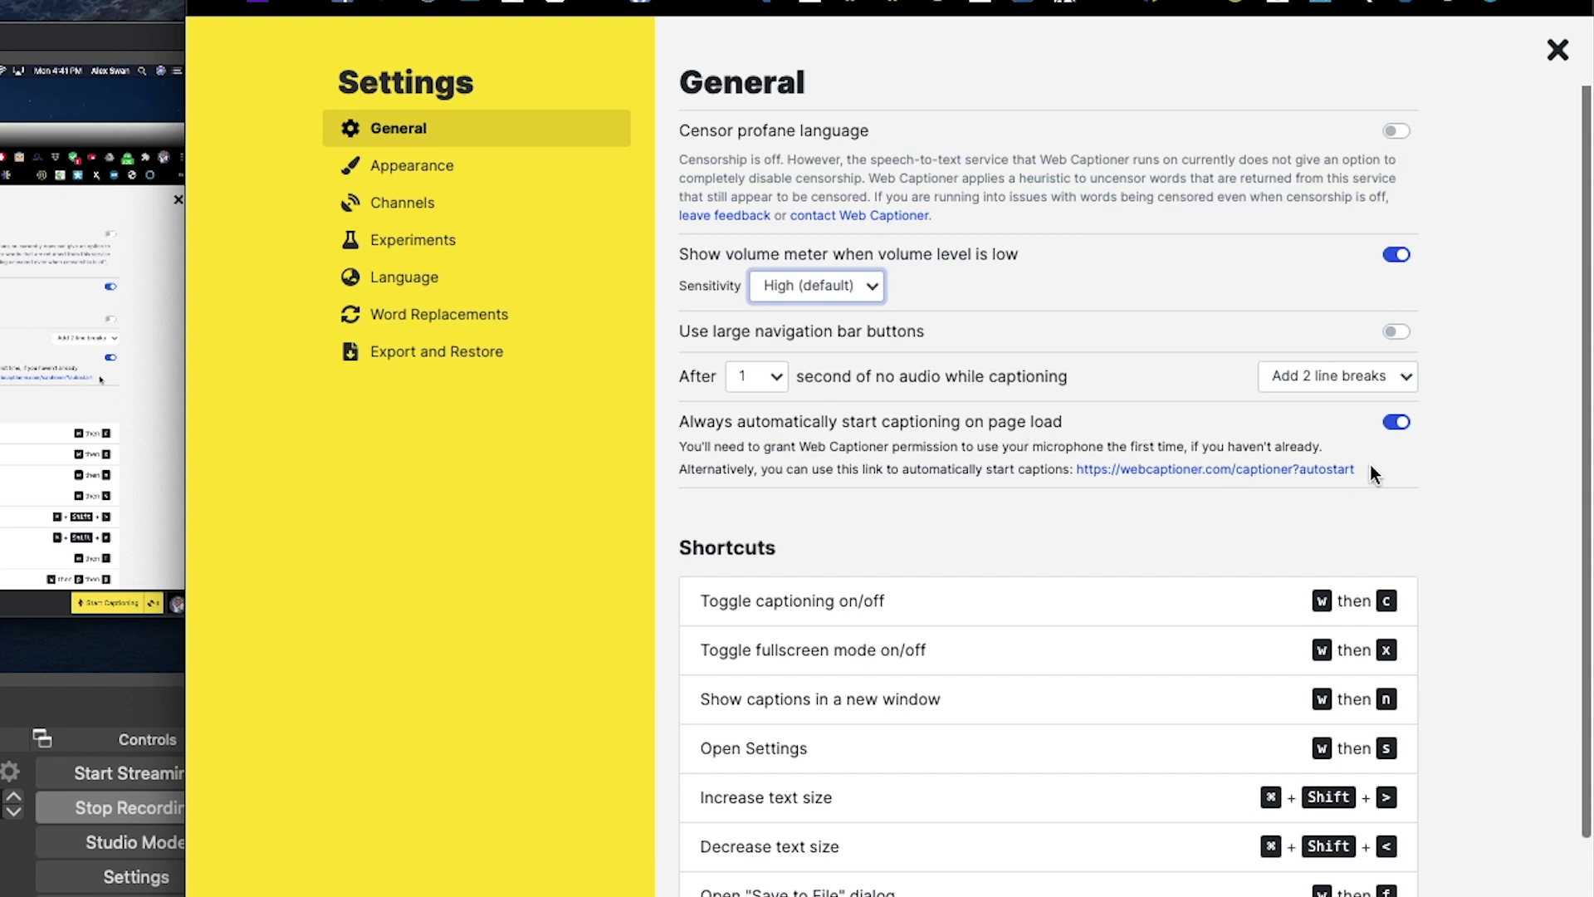
{"action": "scroll", "coordinate": [1032, 416], "scroll_direction": "down", "scroll_amount": 4}
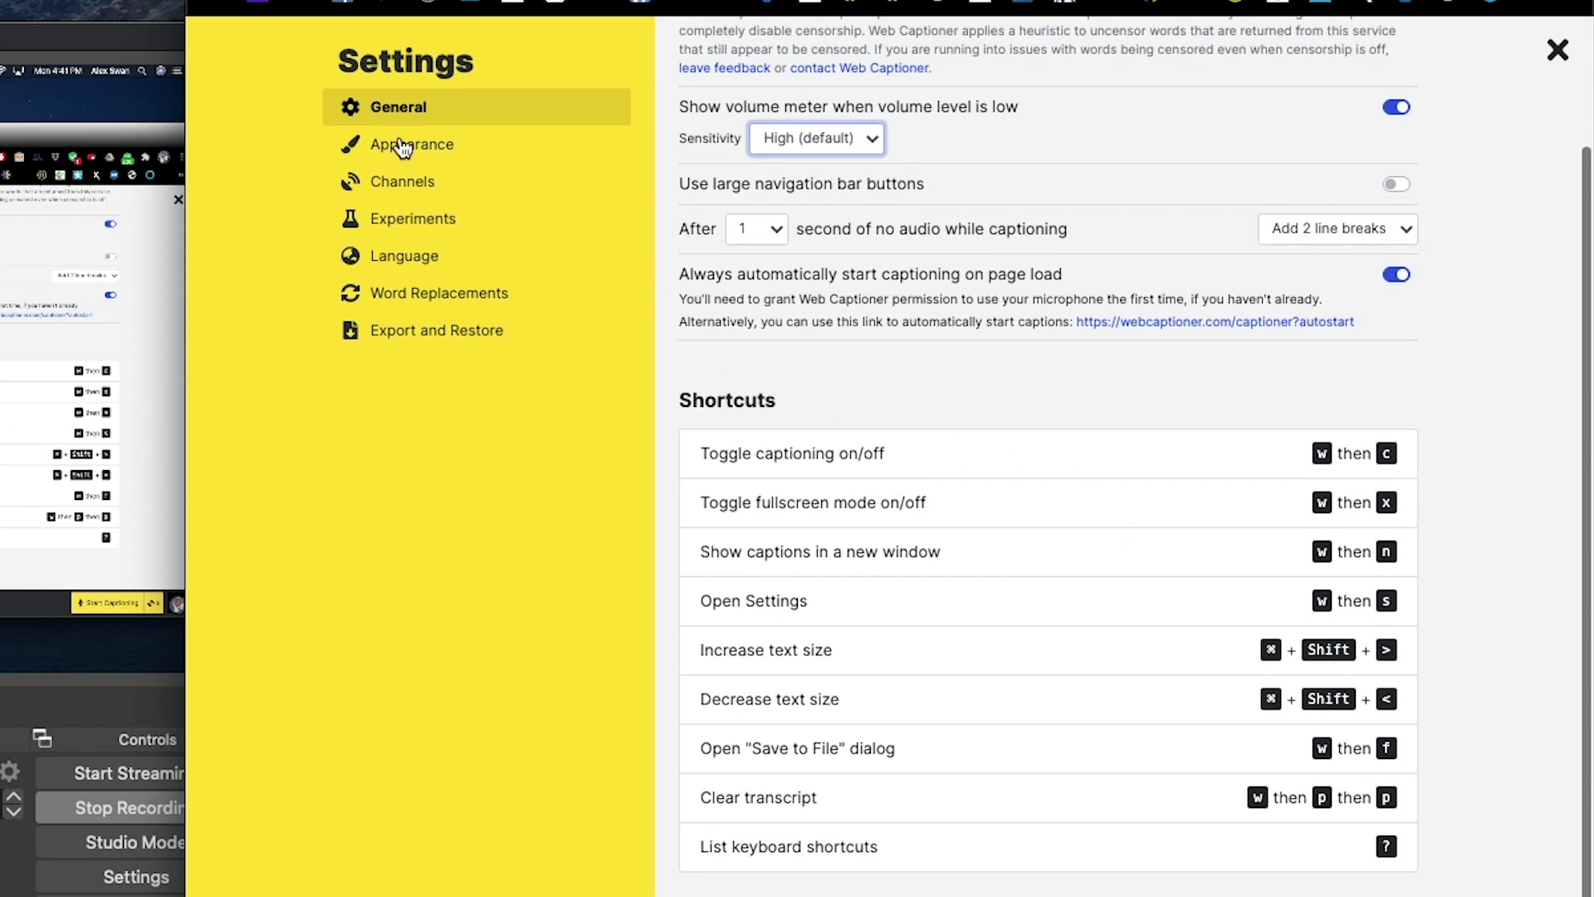
- Review Appearance: OpenDyslexic text, Full alignment, white 100% opacity background, black text shadow
{"action": "left_click", "coordinate": [402, 146]}
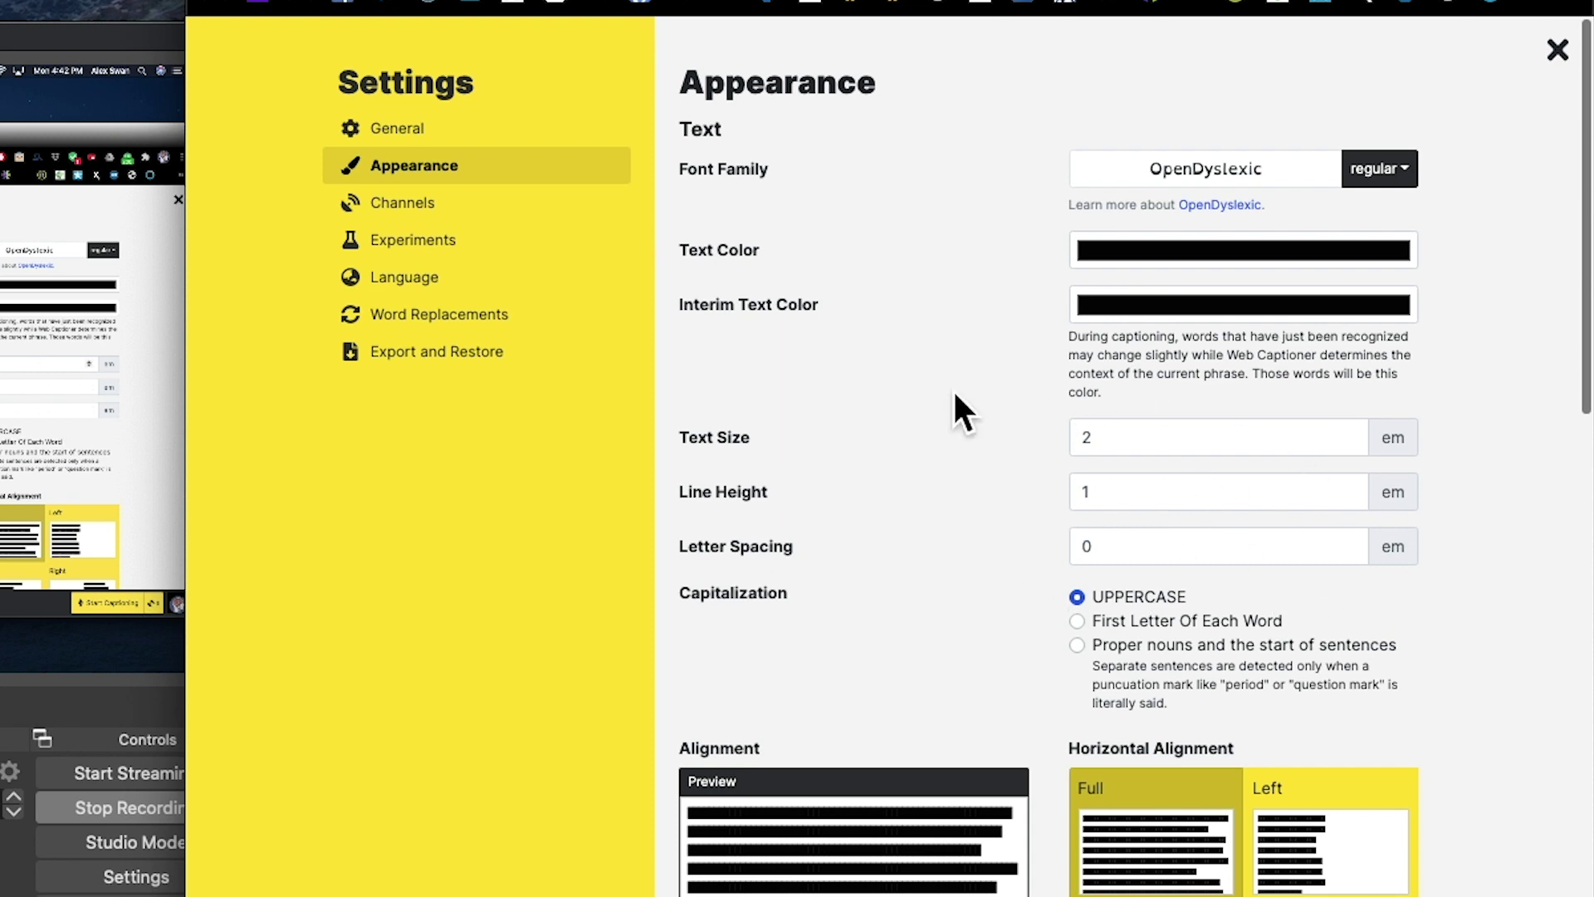
{"action": "scroll", "coordinate": [947, 399], "scroll_direction": "down", "scroll_amount": 5}
{"action": "scroll", "coordinate": [963, 395], "scroll_direction": "down", "scroll_amount": 5}
{"action": "scroll", "coordinate": [964, 396], "scroll_direction": "up", "scroll_amount": 3}
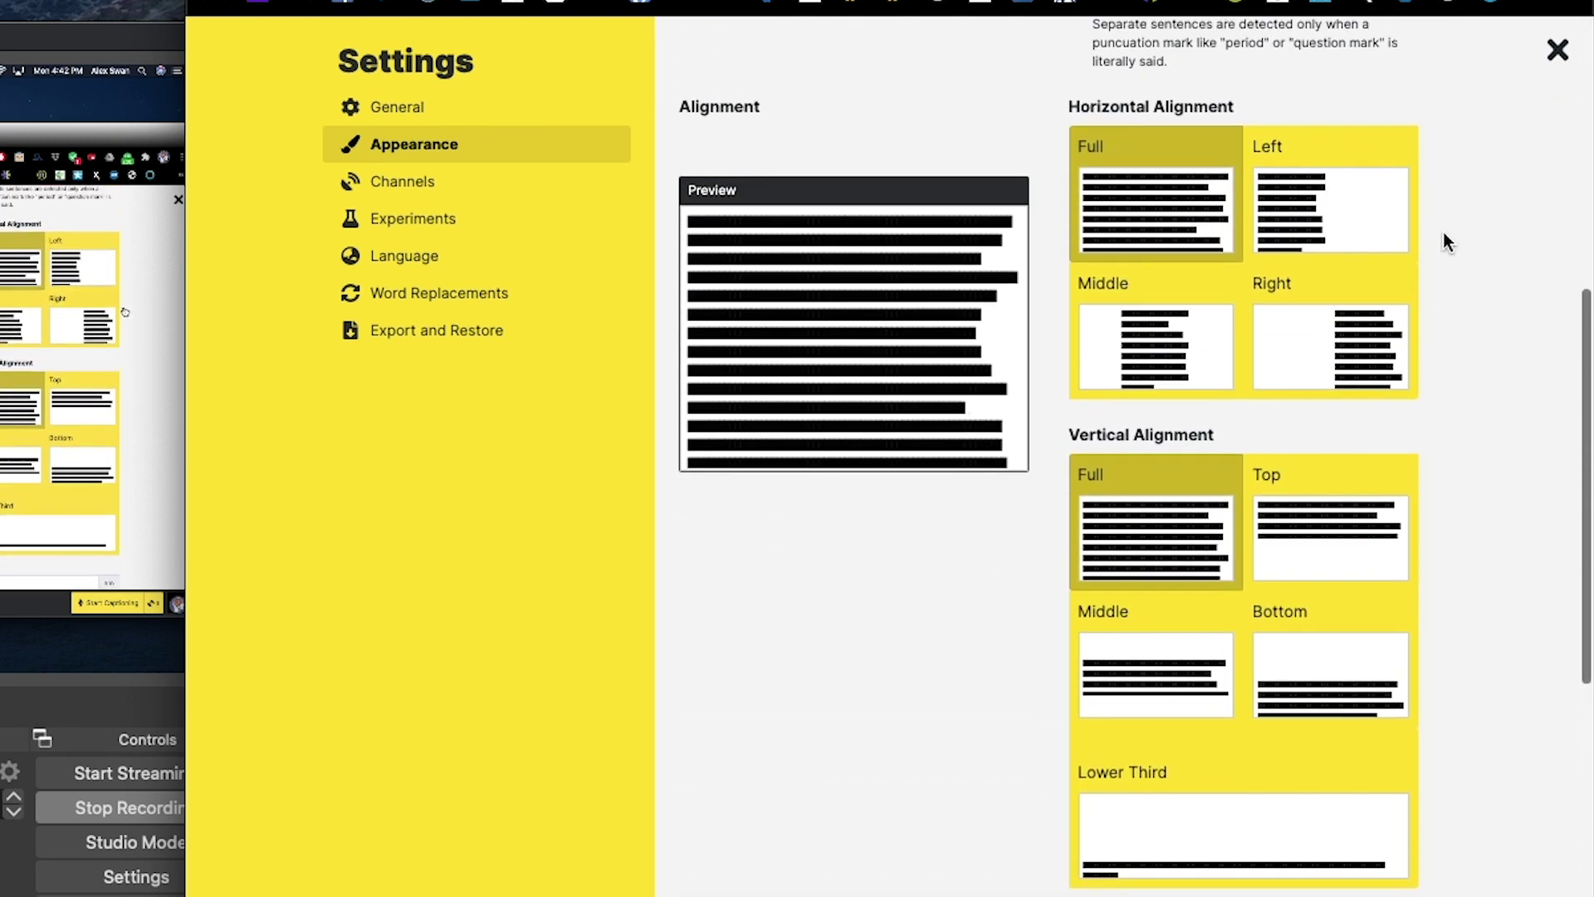
{"action": "scroll", "coordinate": [921, 679], "scroll_direction": "down", "scroll_amount": 3}
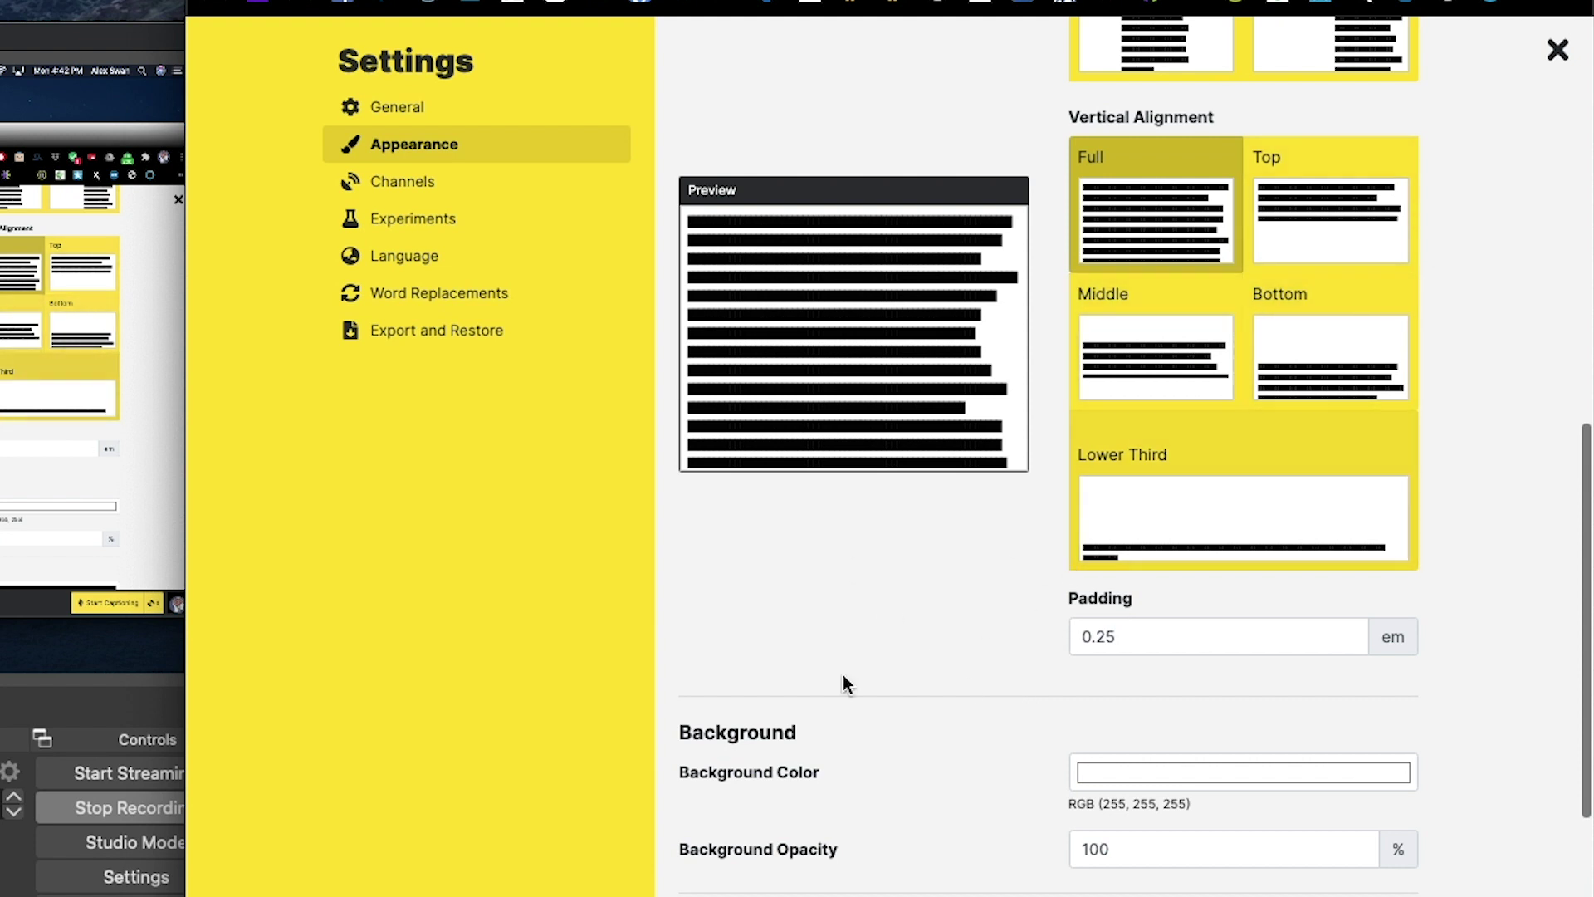
{"action": "scroll", "coordinate": [894, 669], "scroll_direction": "down", "scroll_amount": 1}
{"action": "scroll", "coordinate": [895, 669], "scroll_direction": "down", "scroll_amount": 3}
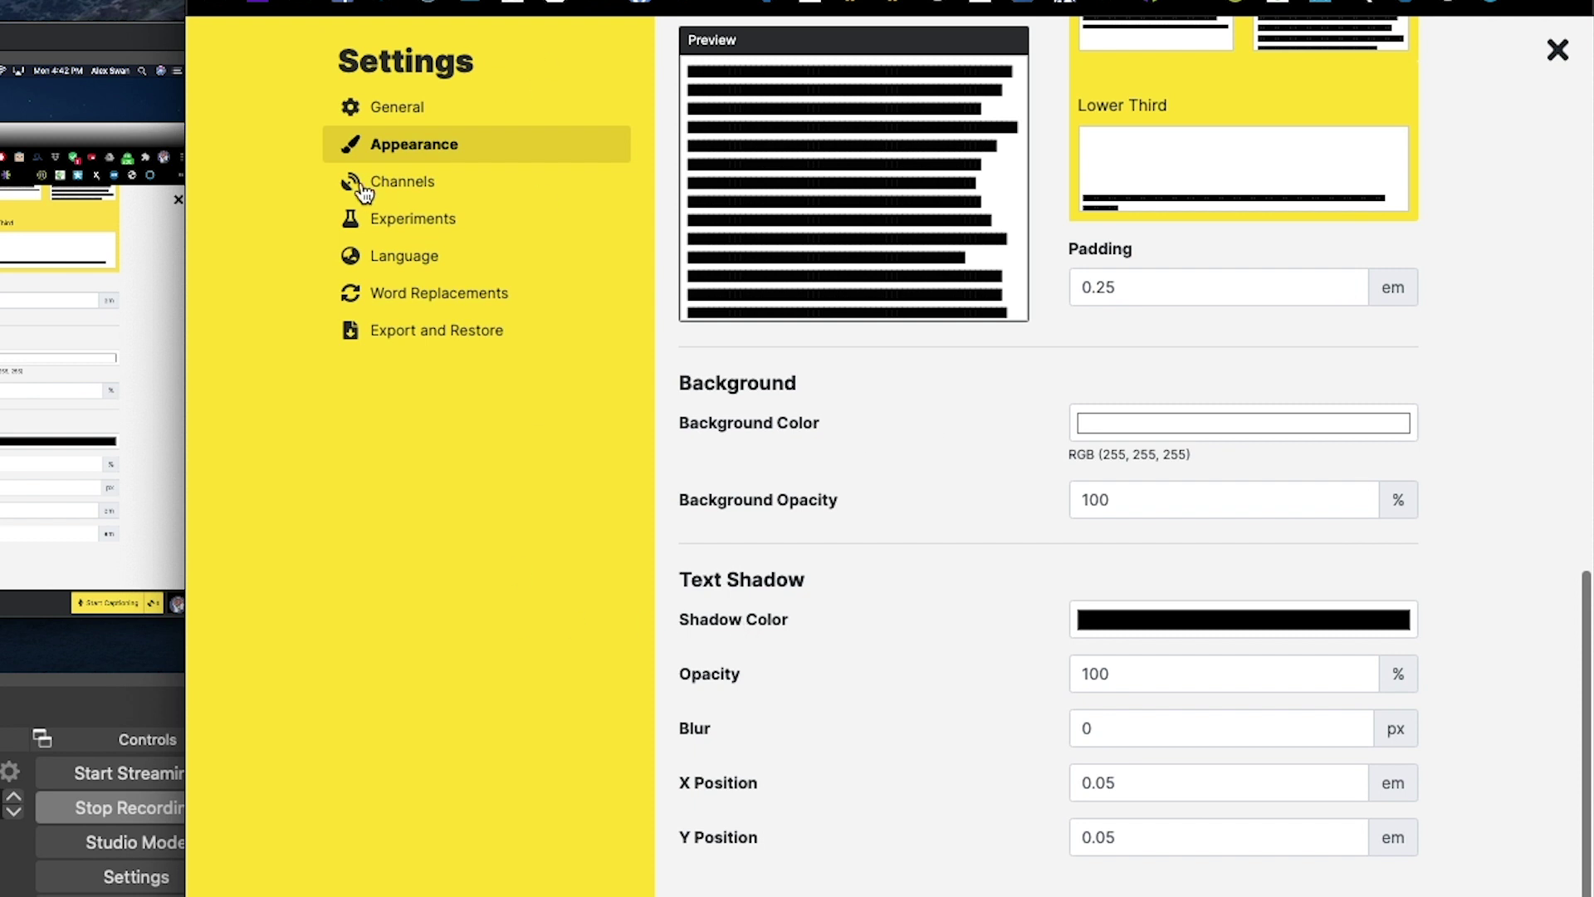
- In Channels settings, read the OBS Studio channel setup steps, then cancel without adding it
{"action": "left_click", "coordinate": [449, 194]}
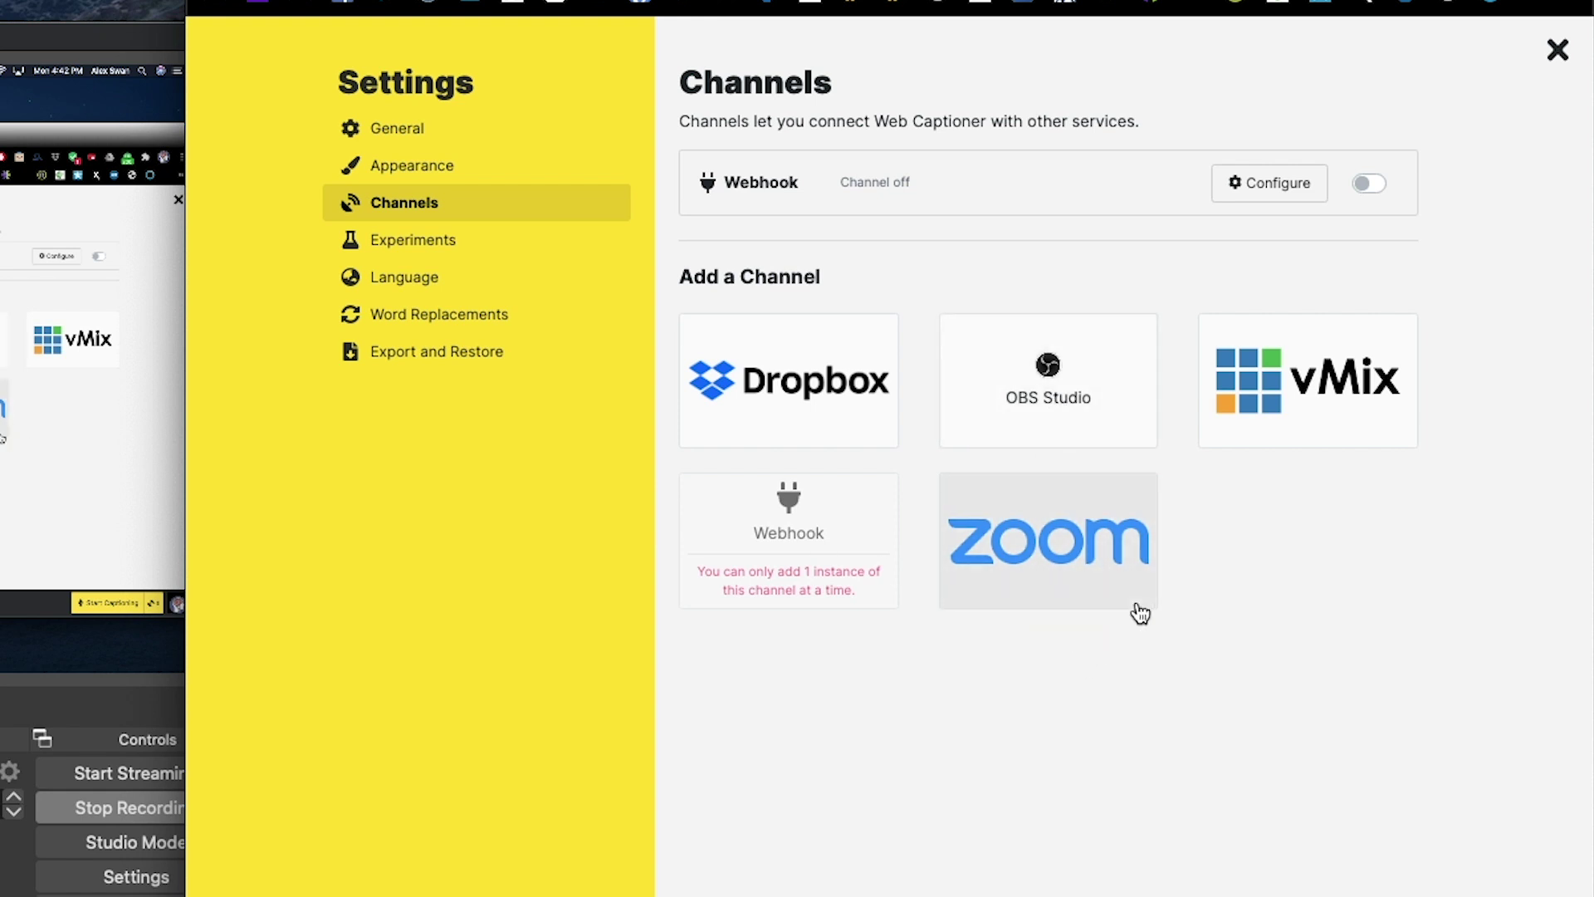
{"action": "left_click", "coordinate": [1057, 415]}
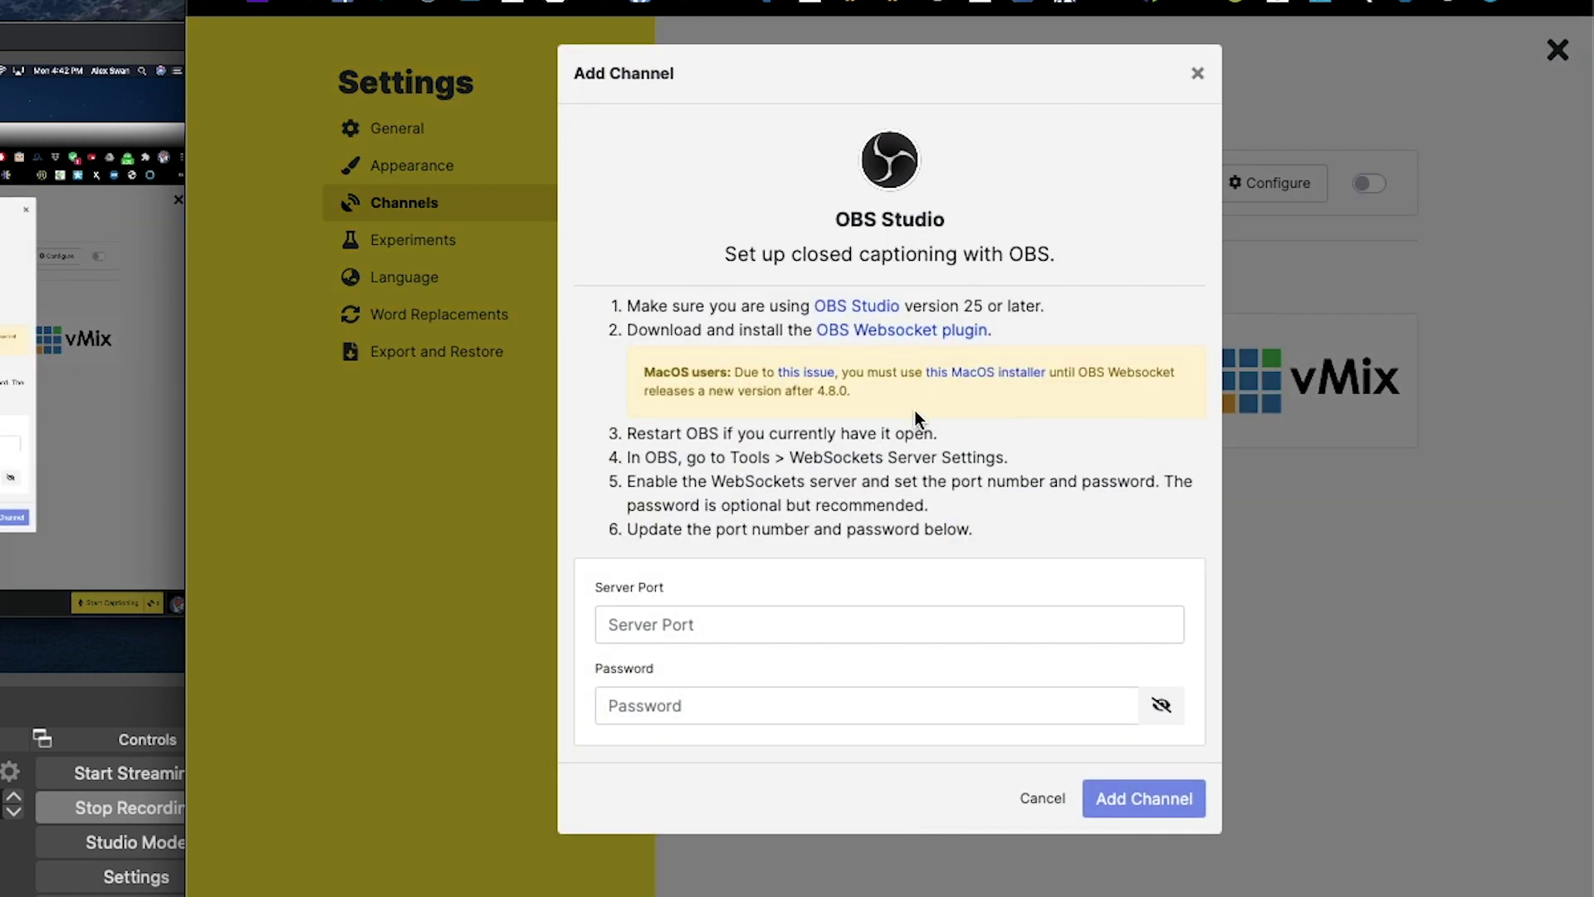
{"action": "left_click_drag", "start_coordinate": [635, 319], "coordinate": [975, 329]}
{"action": "left_click", "coordinate": [1063, 330]}
{"action": "left_click_drag", "start_coordinate": [743, 433], "coordinate": [860, 547]}
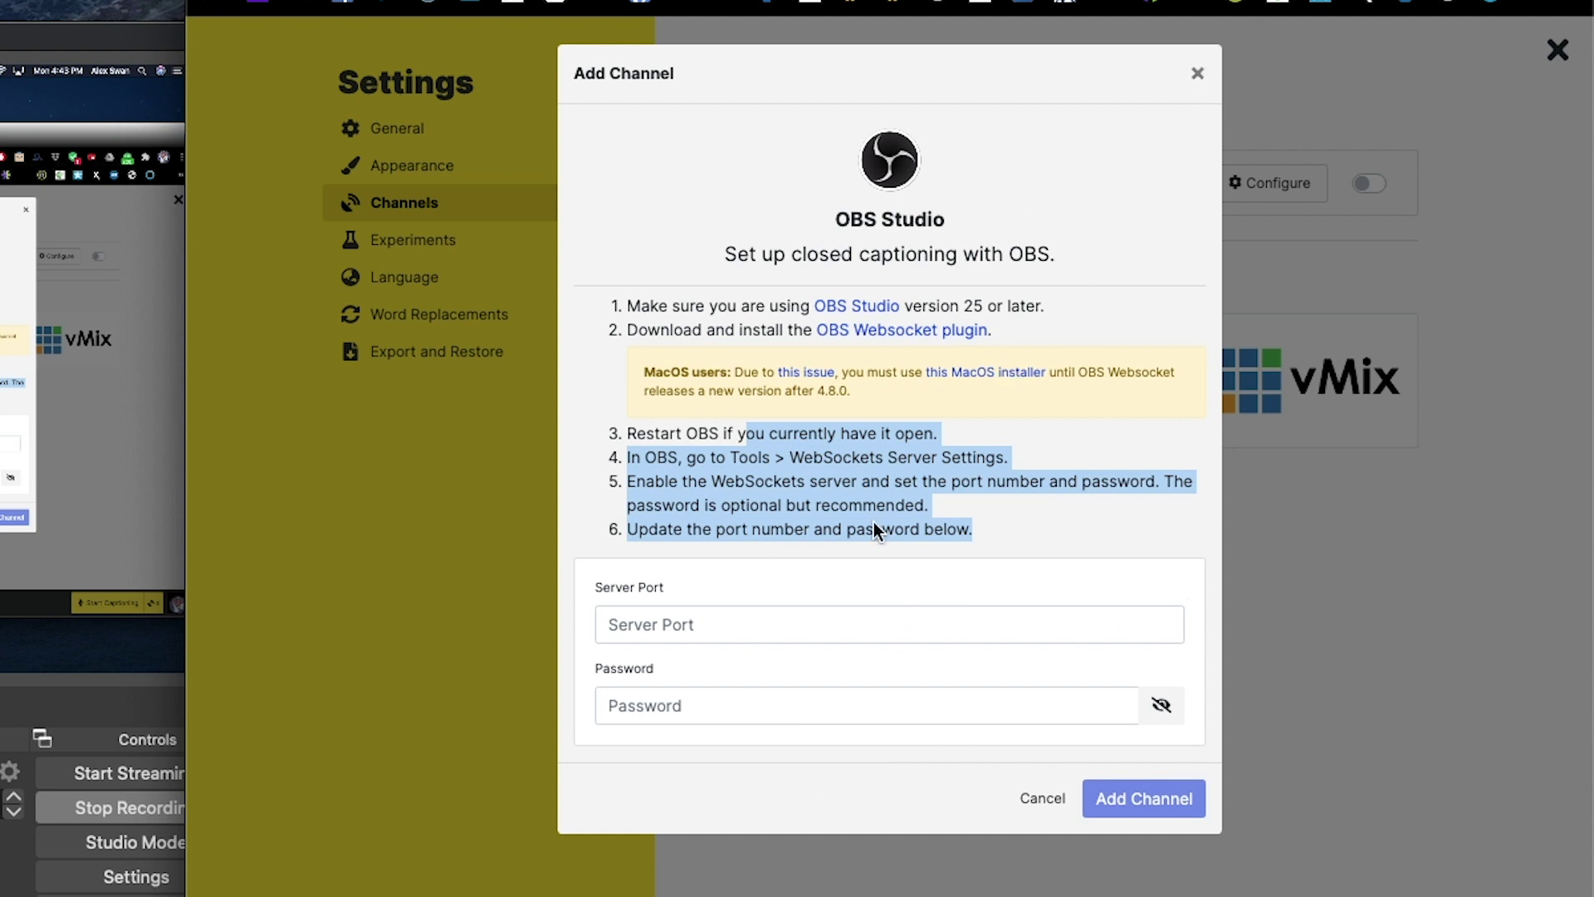
{"action": "left_click", "coordinate": [1071, 408]}
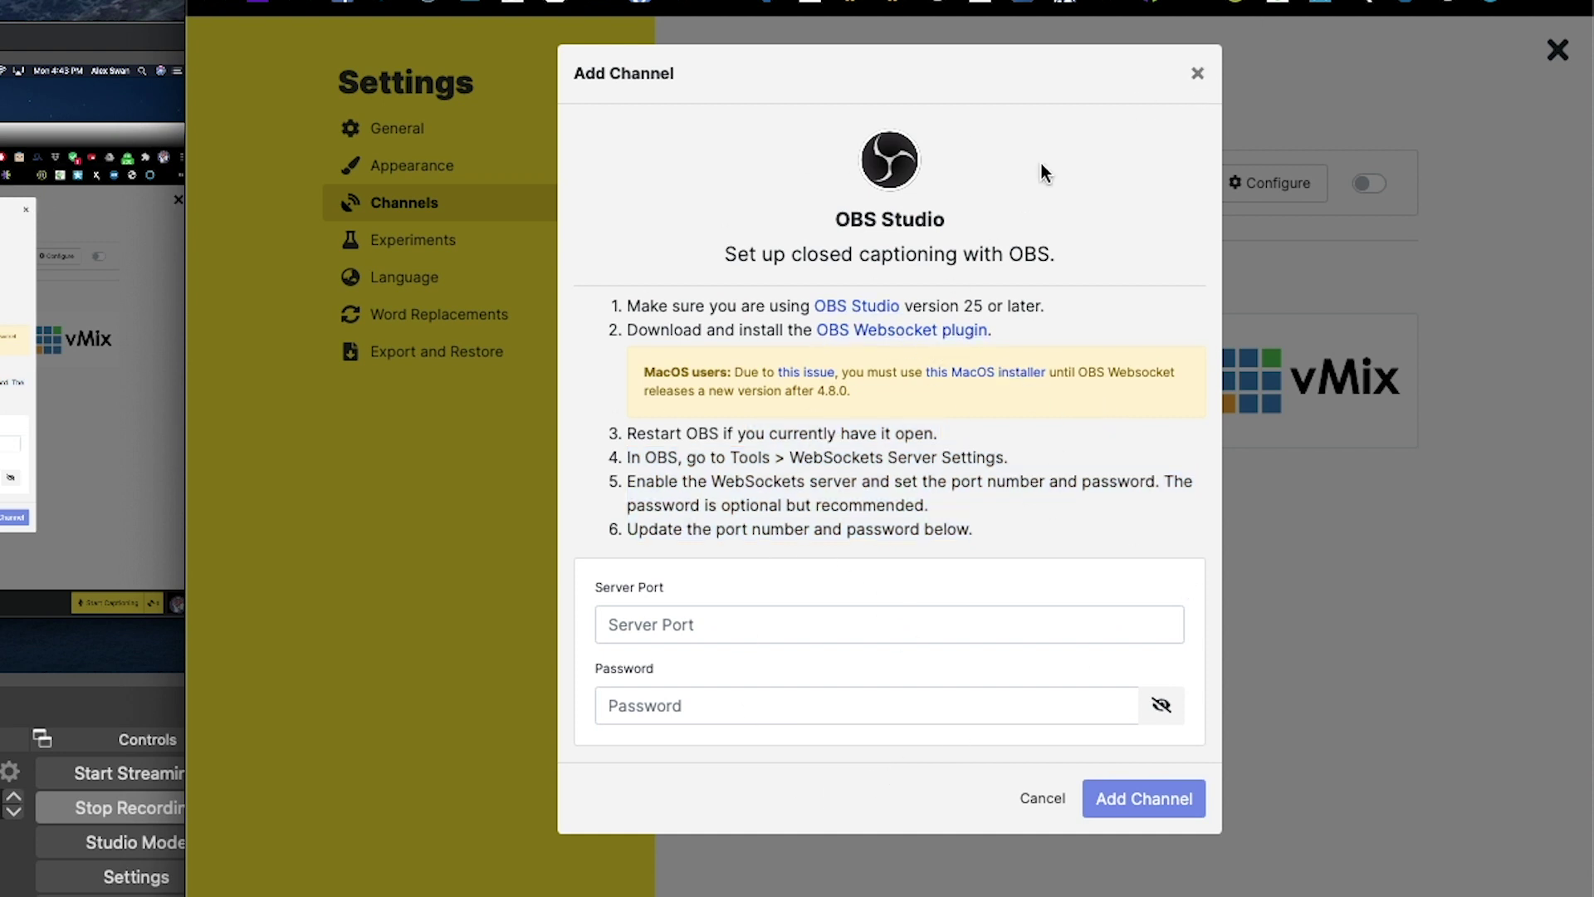
{"action": "left_click", "coordinate": [1195, 76]}
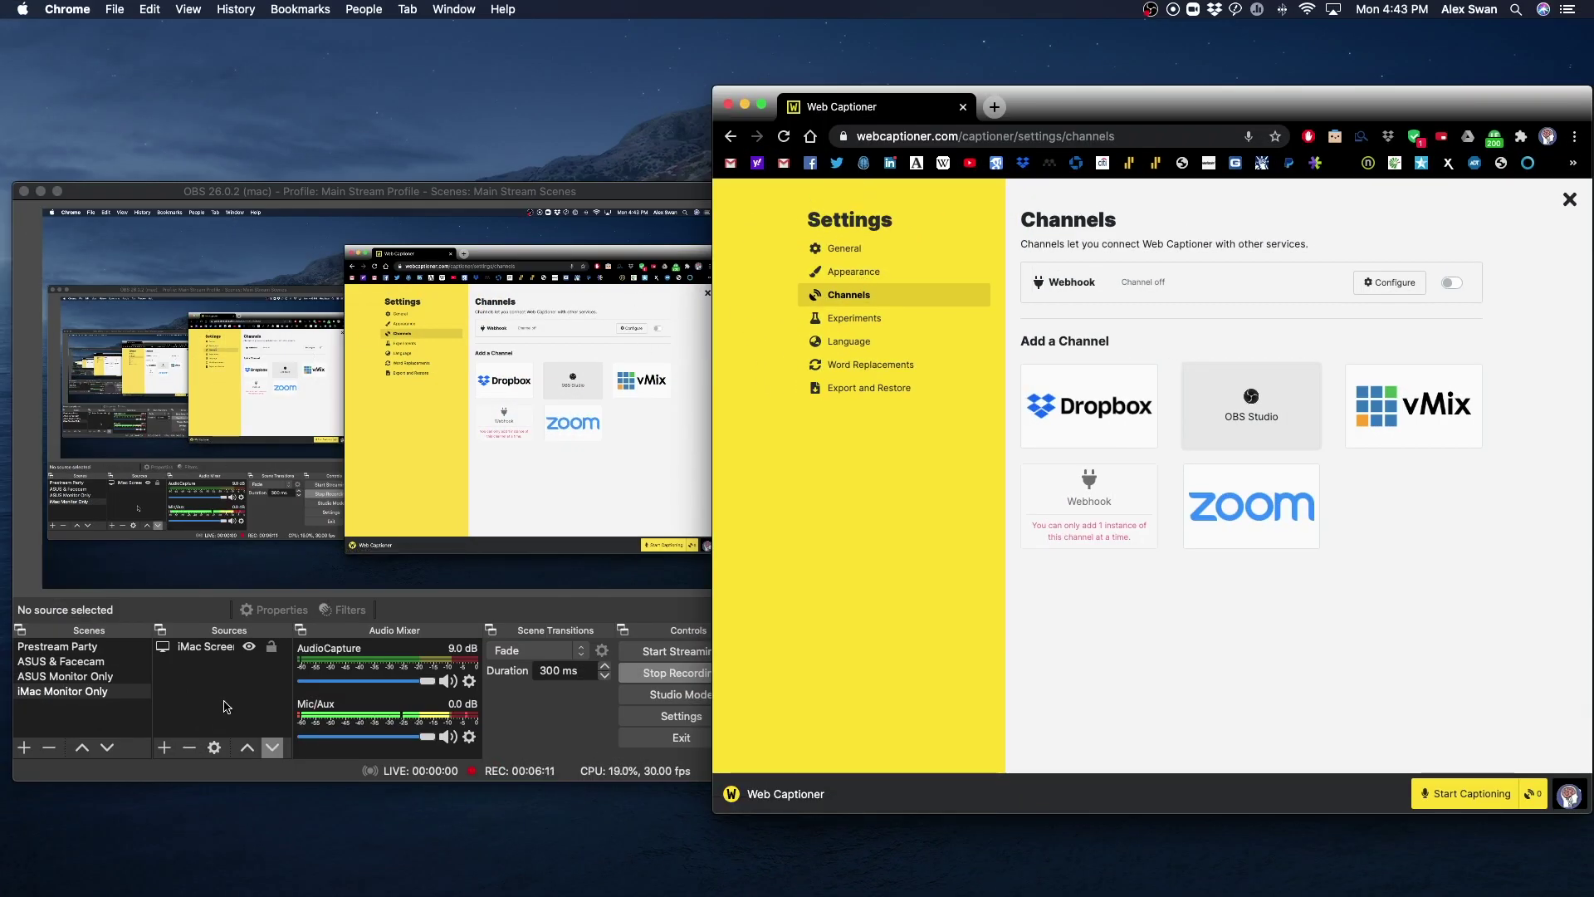
- Add a Window Capture source named Captions to the OBS scene
{"action": "left_click", "coordinate": [224, 706]}
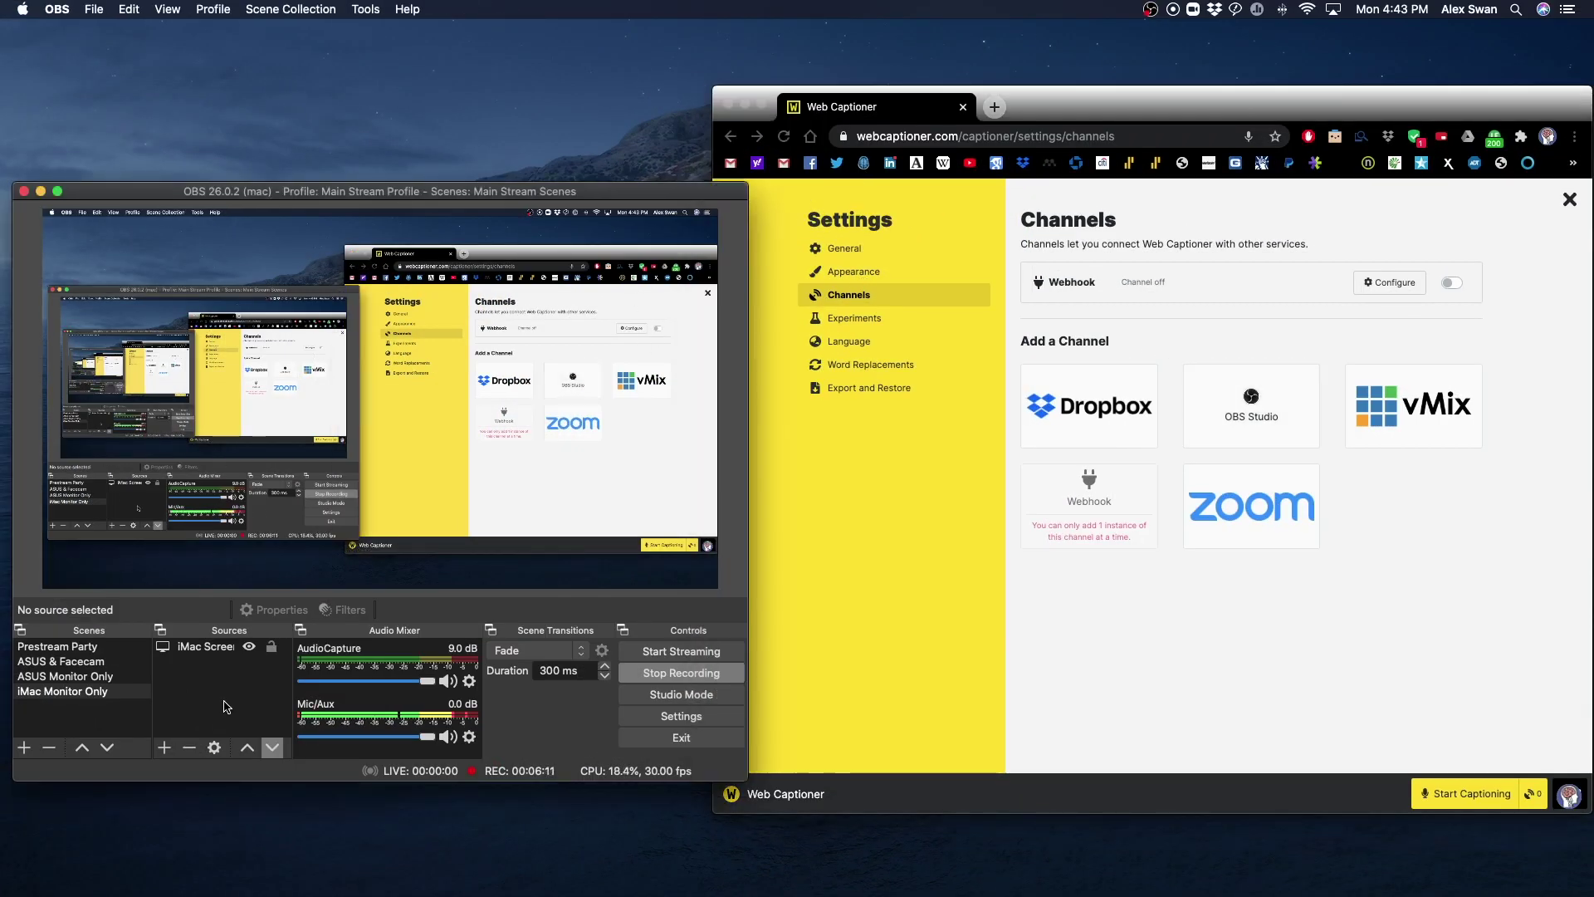
{"action": "left_click_drag", "start_coordinate": [536, 199], "coordinate": [953, 215]}
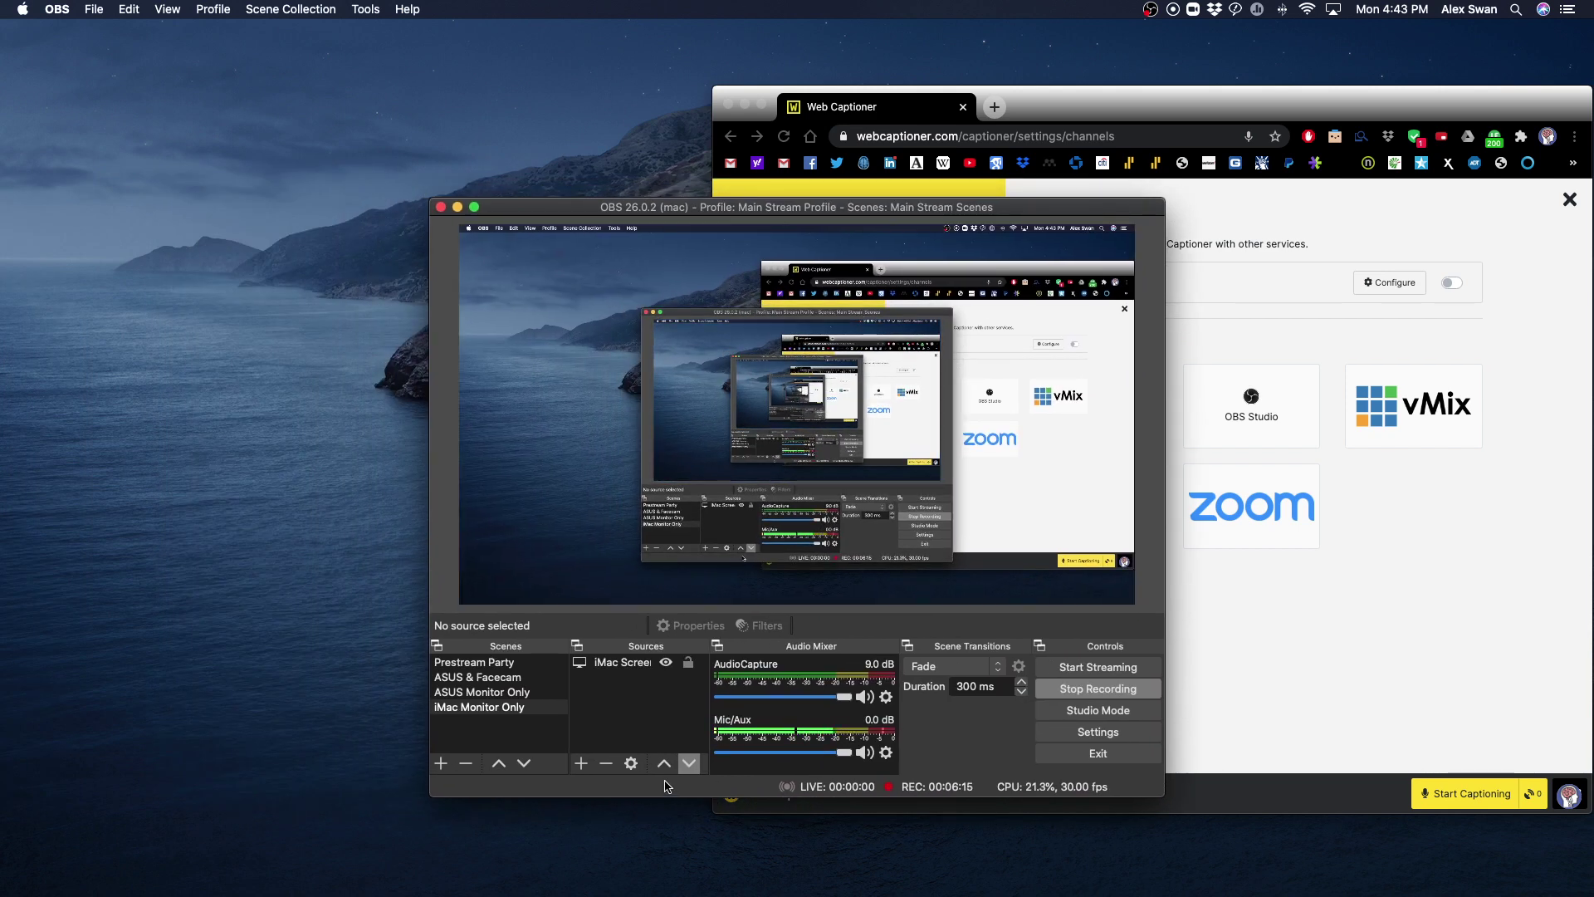
{"action": "left_click", "coordinate": [583, 765]}
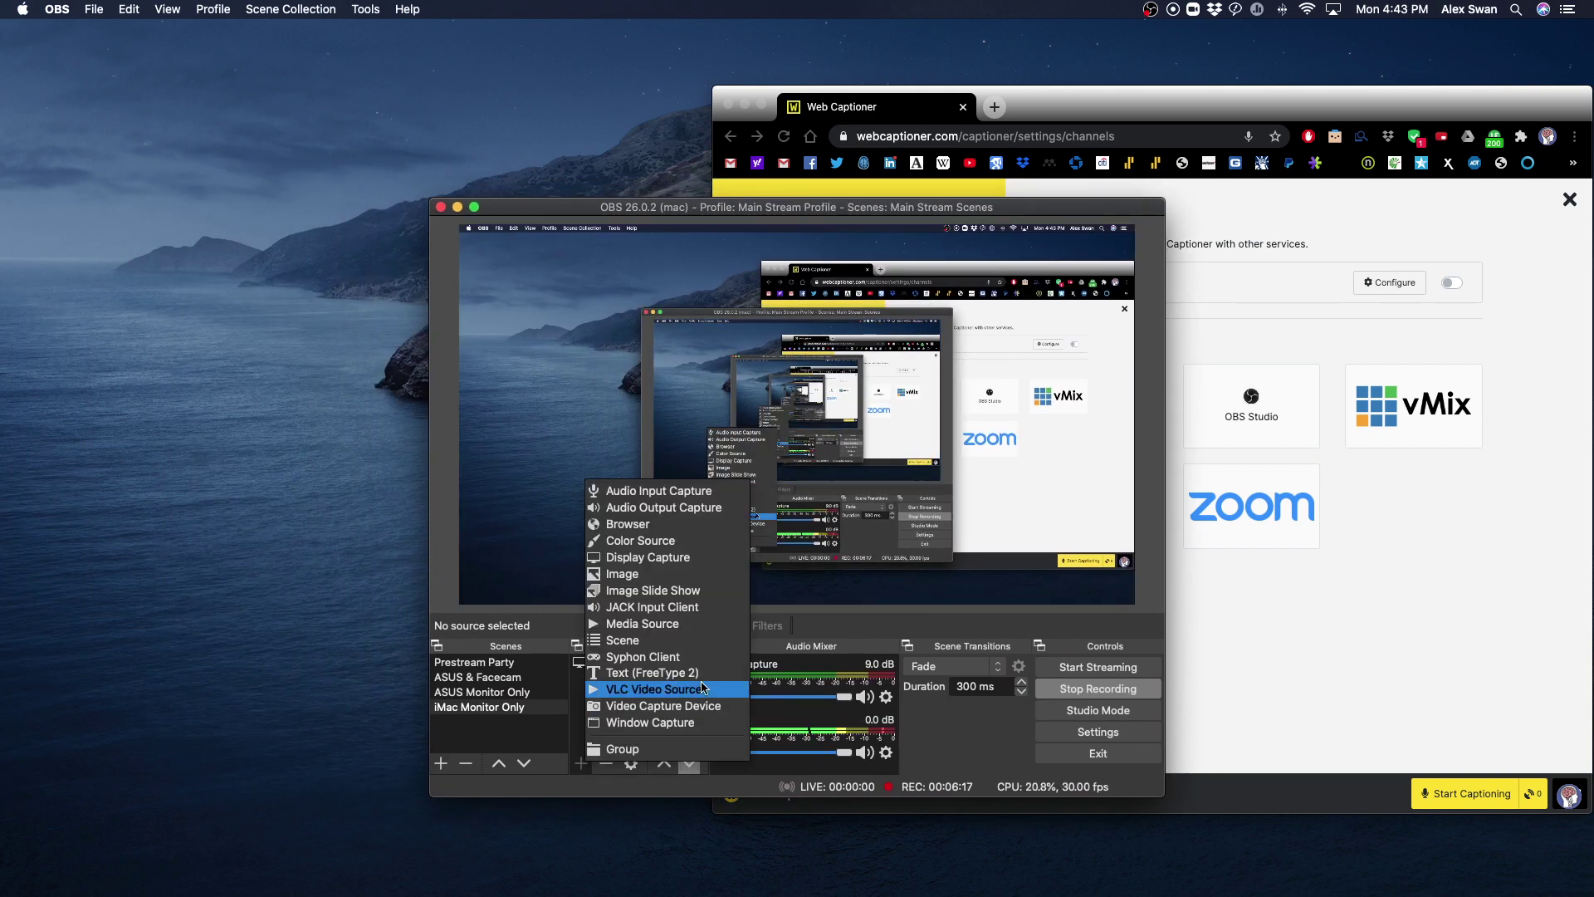
{"action": "left_click", "coordinate": [688, 723]}
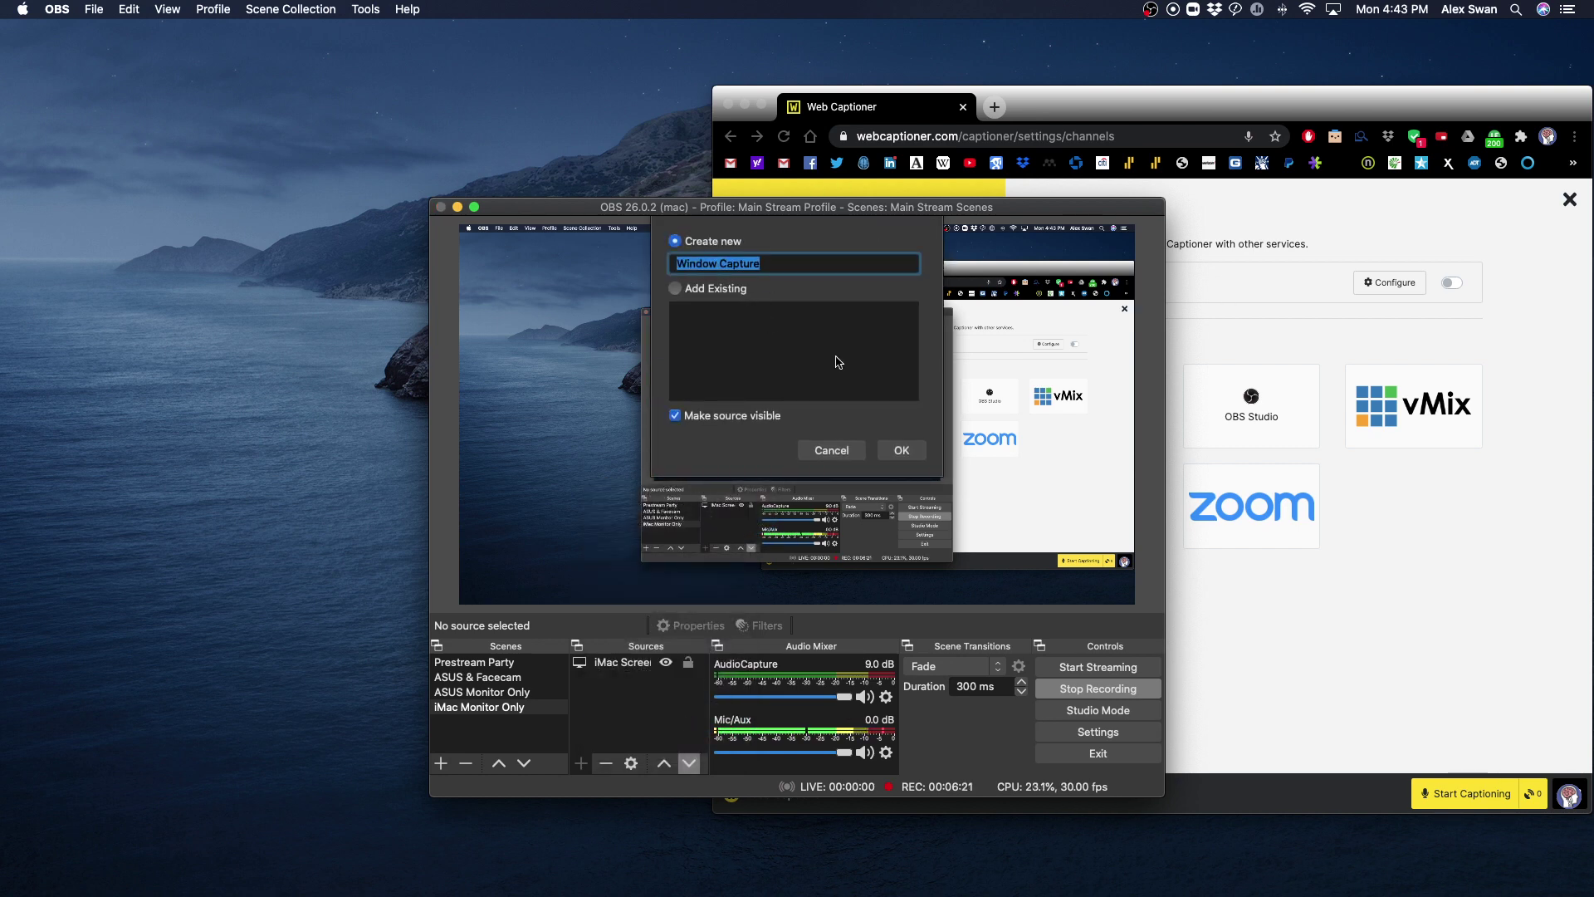
{"action": "type", "text": "Caotions"}
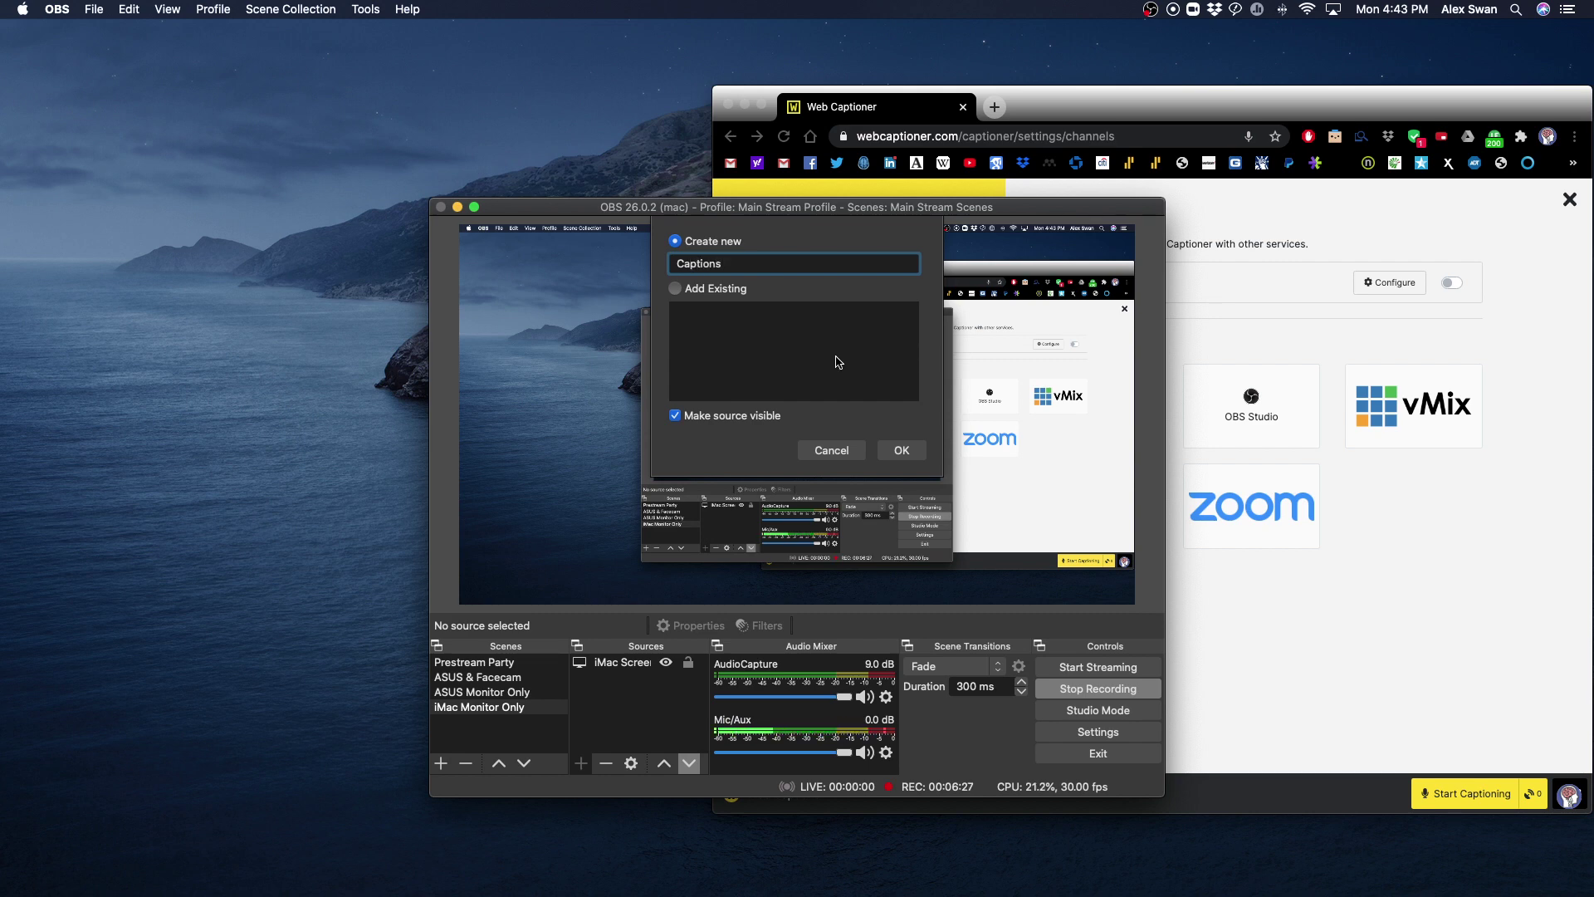
{"action": "left_click", "coordinate": [899, 440]}
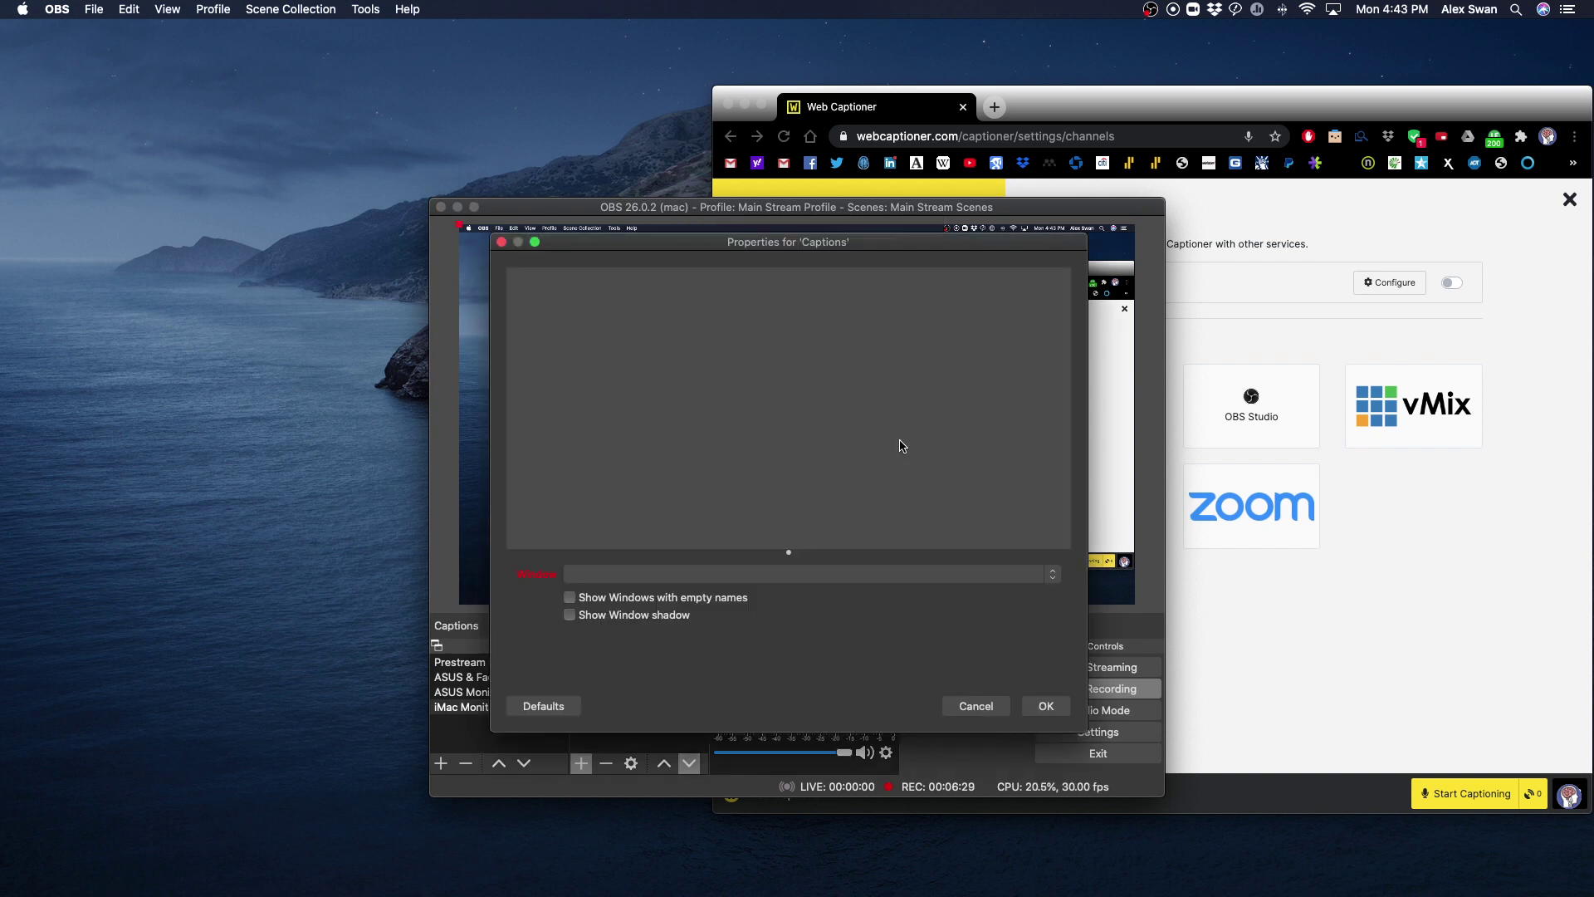
- Point the Captions source at the [Google Chrome] Web Captioner window
{"action": "left_click", "coordinate": [980, 574]}
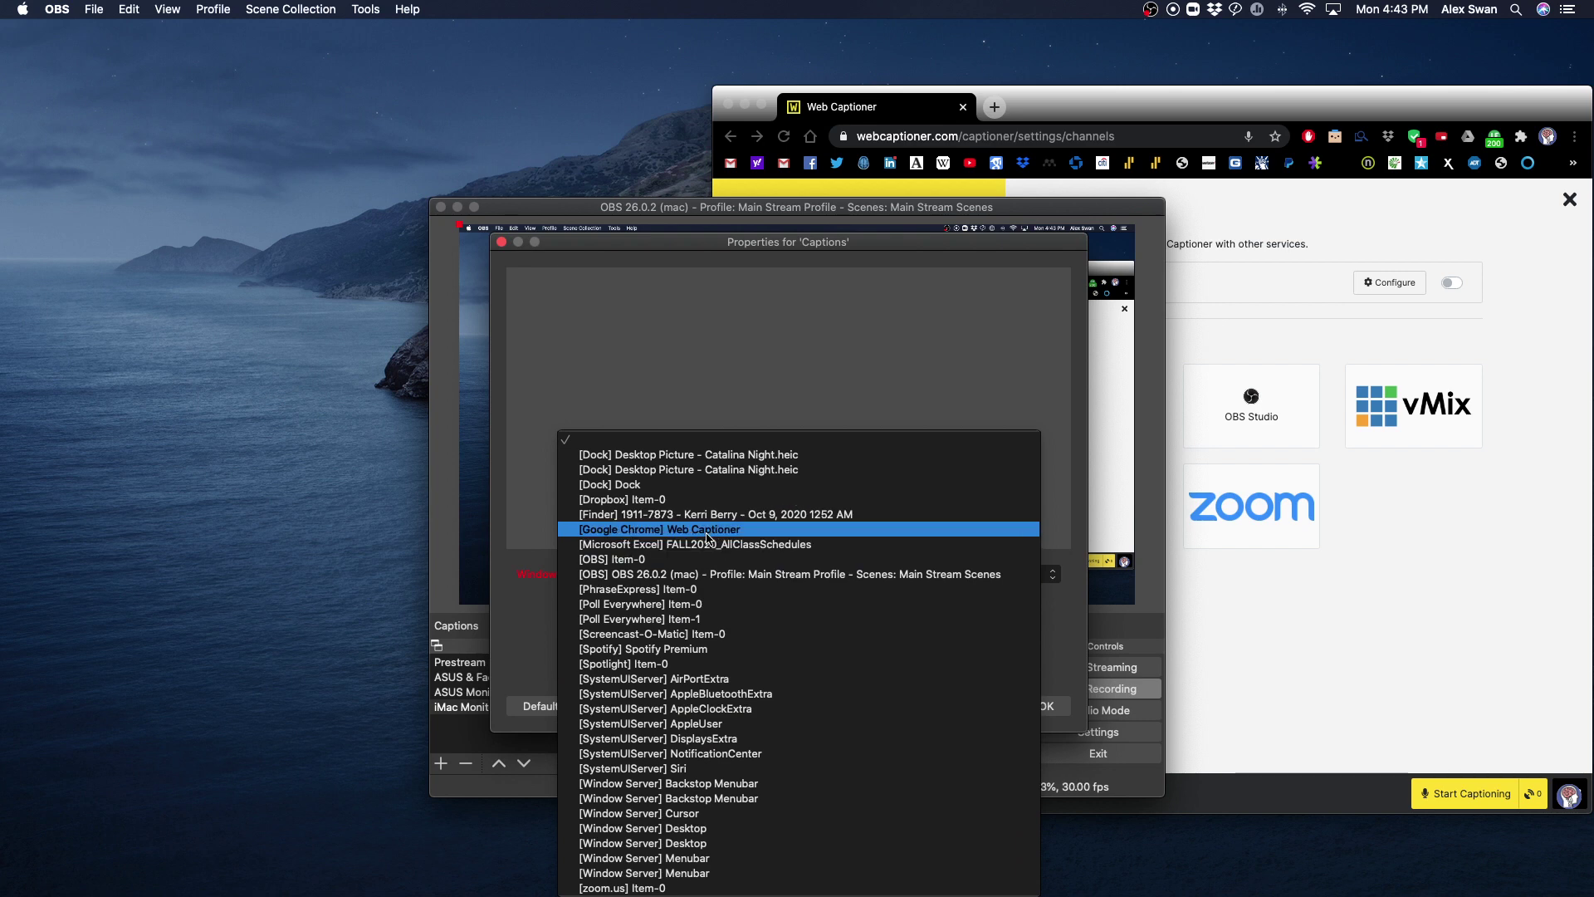
{"action": "left_click", "coordinate": [729, 537]}
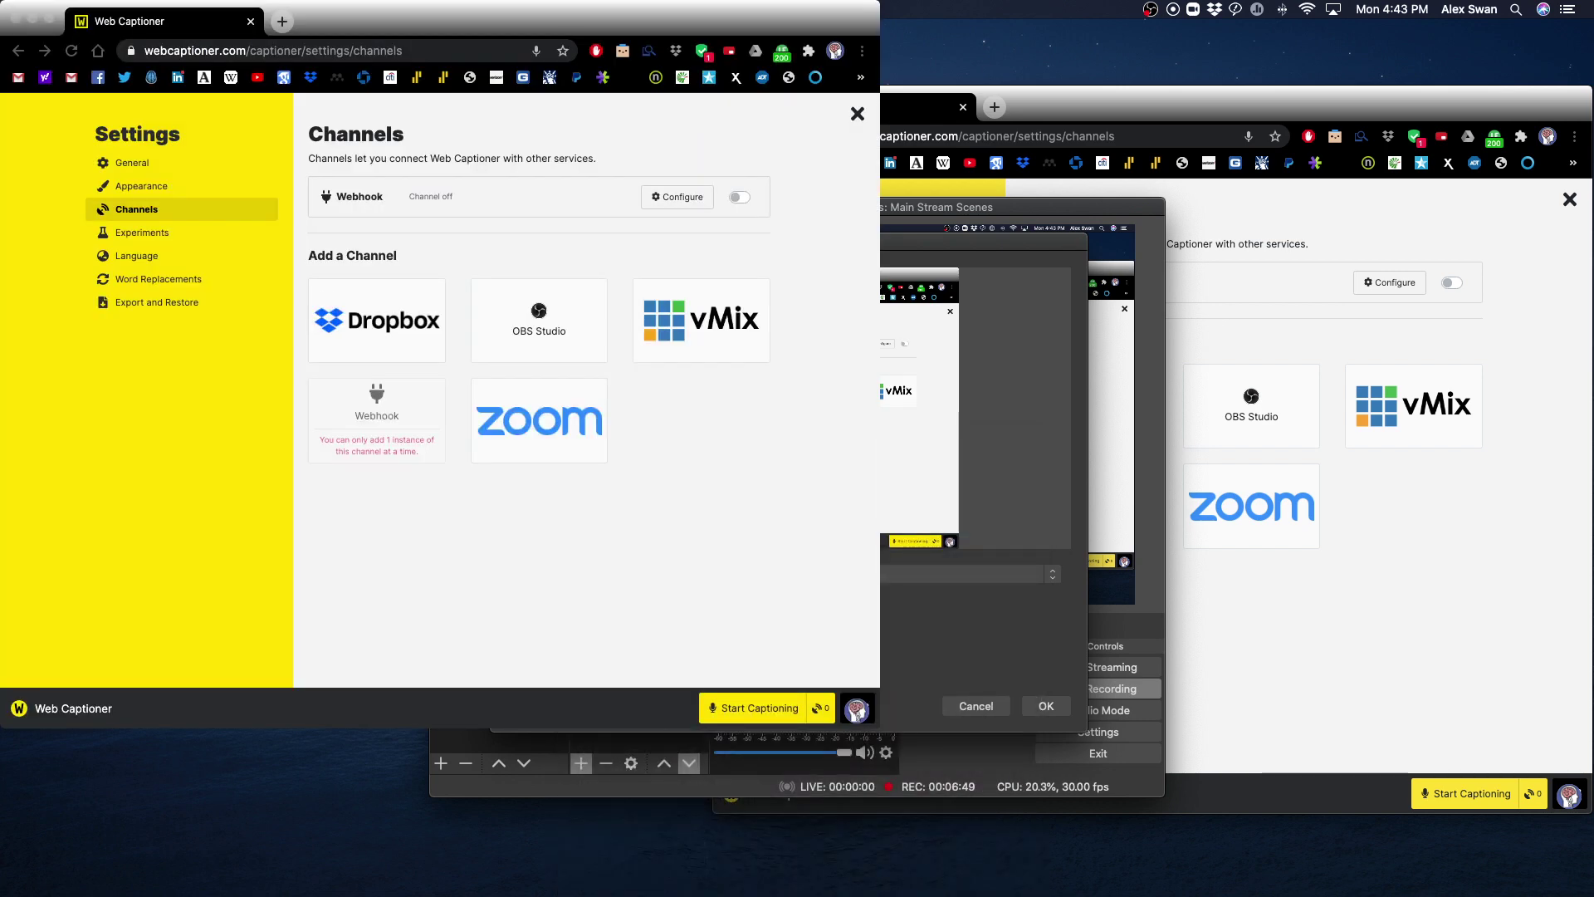
{"action": "left_click", "coordinate": [1046, 706]}
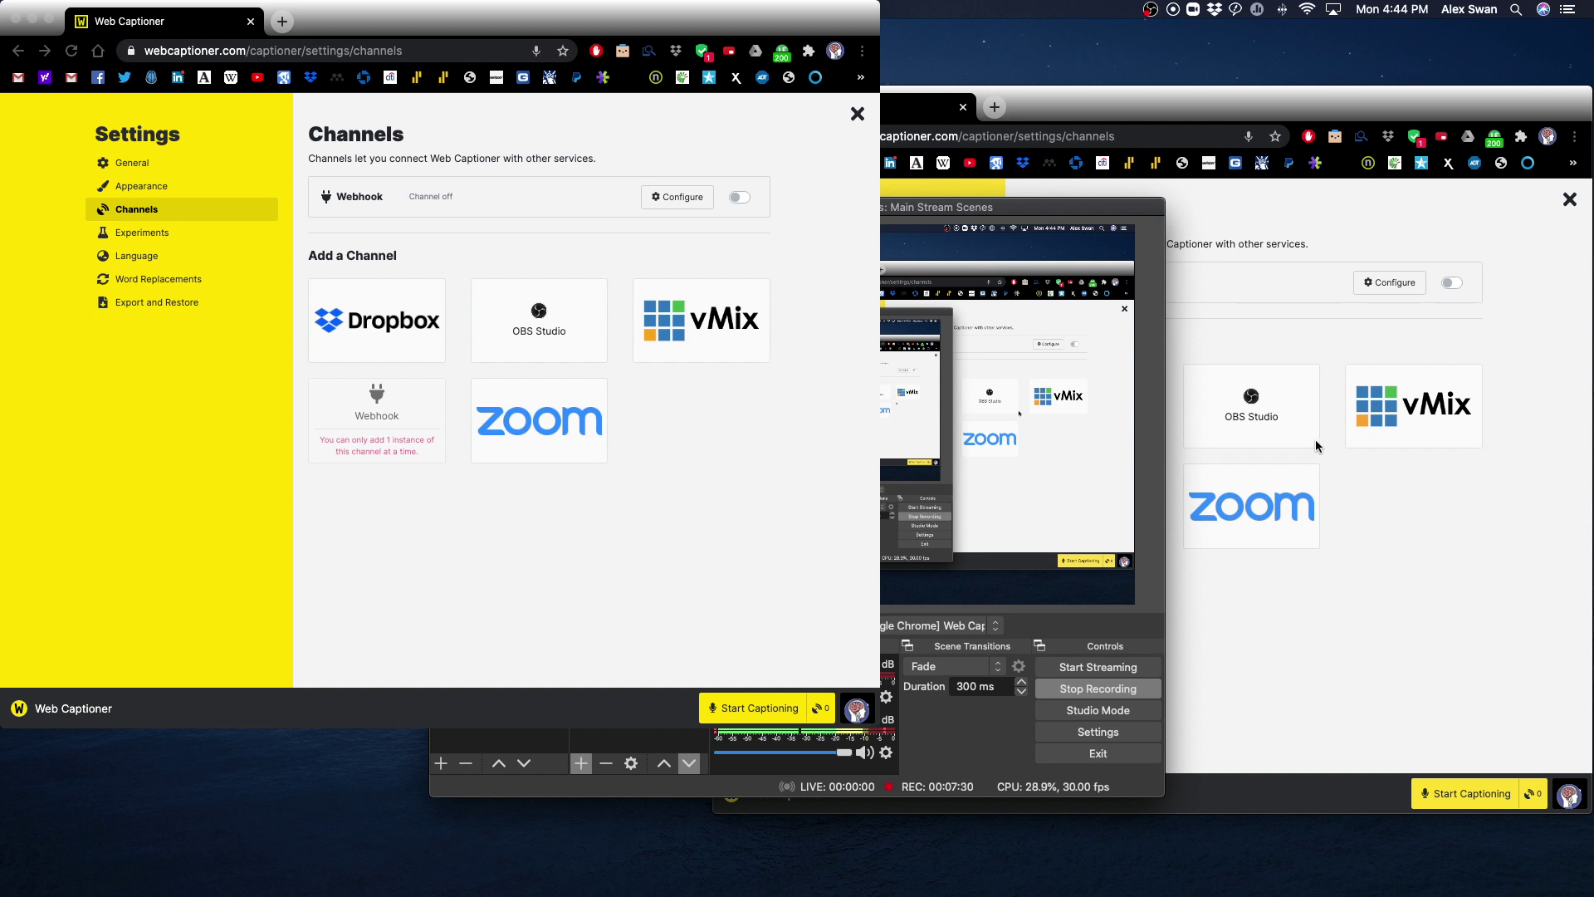
- Shift OBS left and move the second Web Captioner window to the right side
{"action": "left_click_drag", "start_coordinate": [978, 200], "coordinate": [691, 181]}
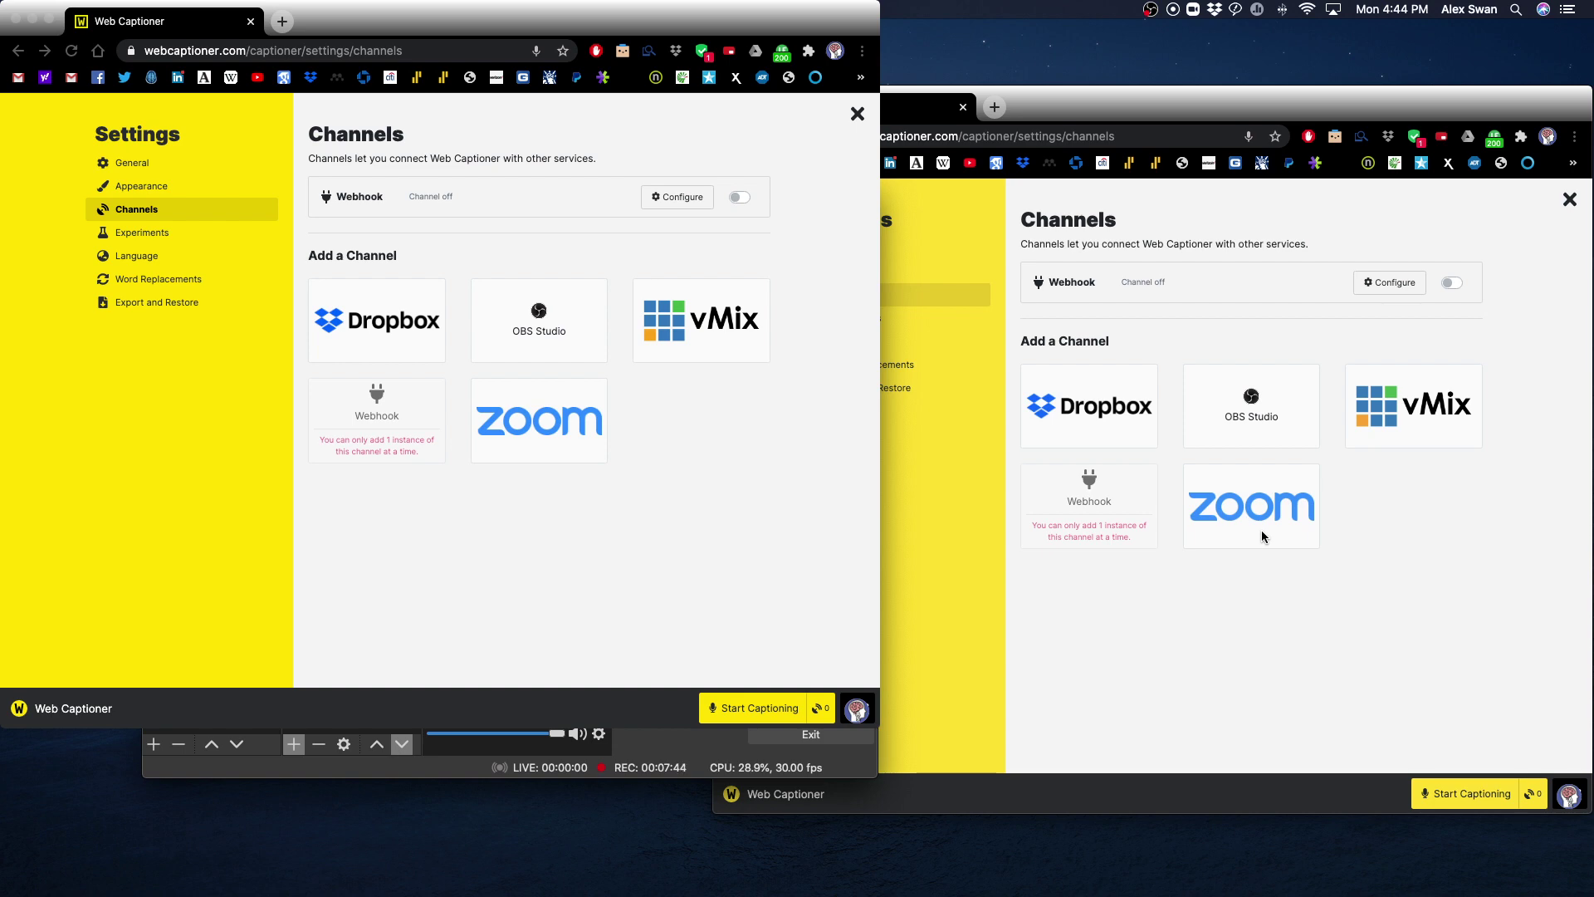
{"action": "left_click_drag", "start_coordinate": [581, 21], "coordinate": [1294, 106]}
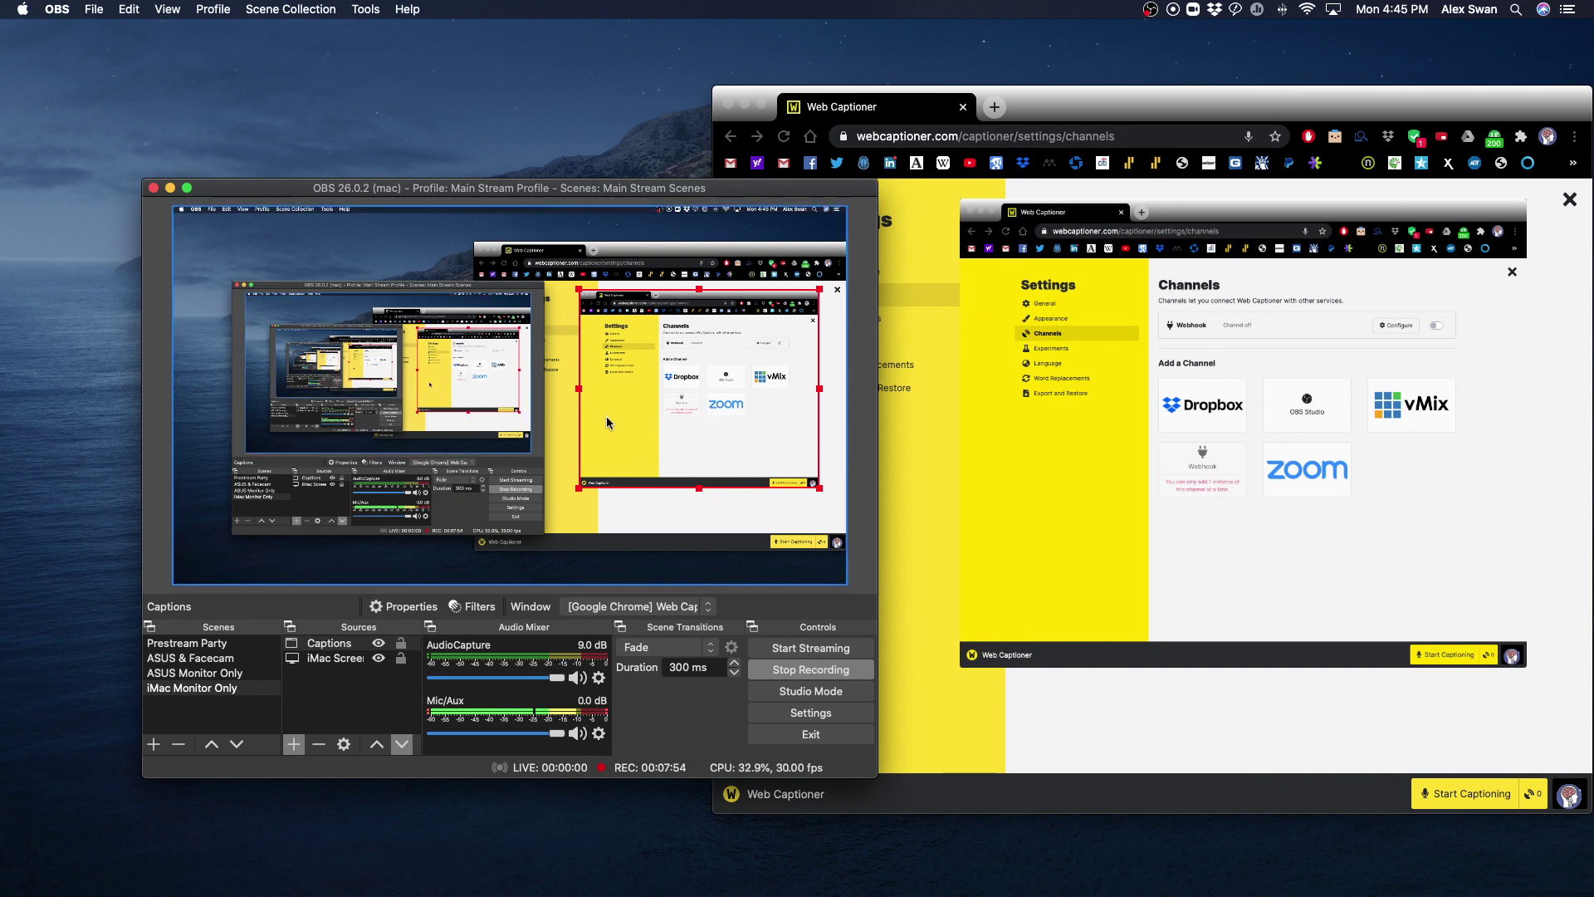
- Place the Captions capture at the preview's bottom-left and enlarge it, with OBS in the top-left corner
{"action": "left_click_drag", "start_coordinate": [718, 416], "coordinate": [691, 514]}
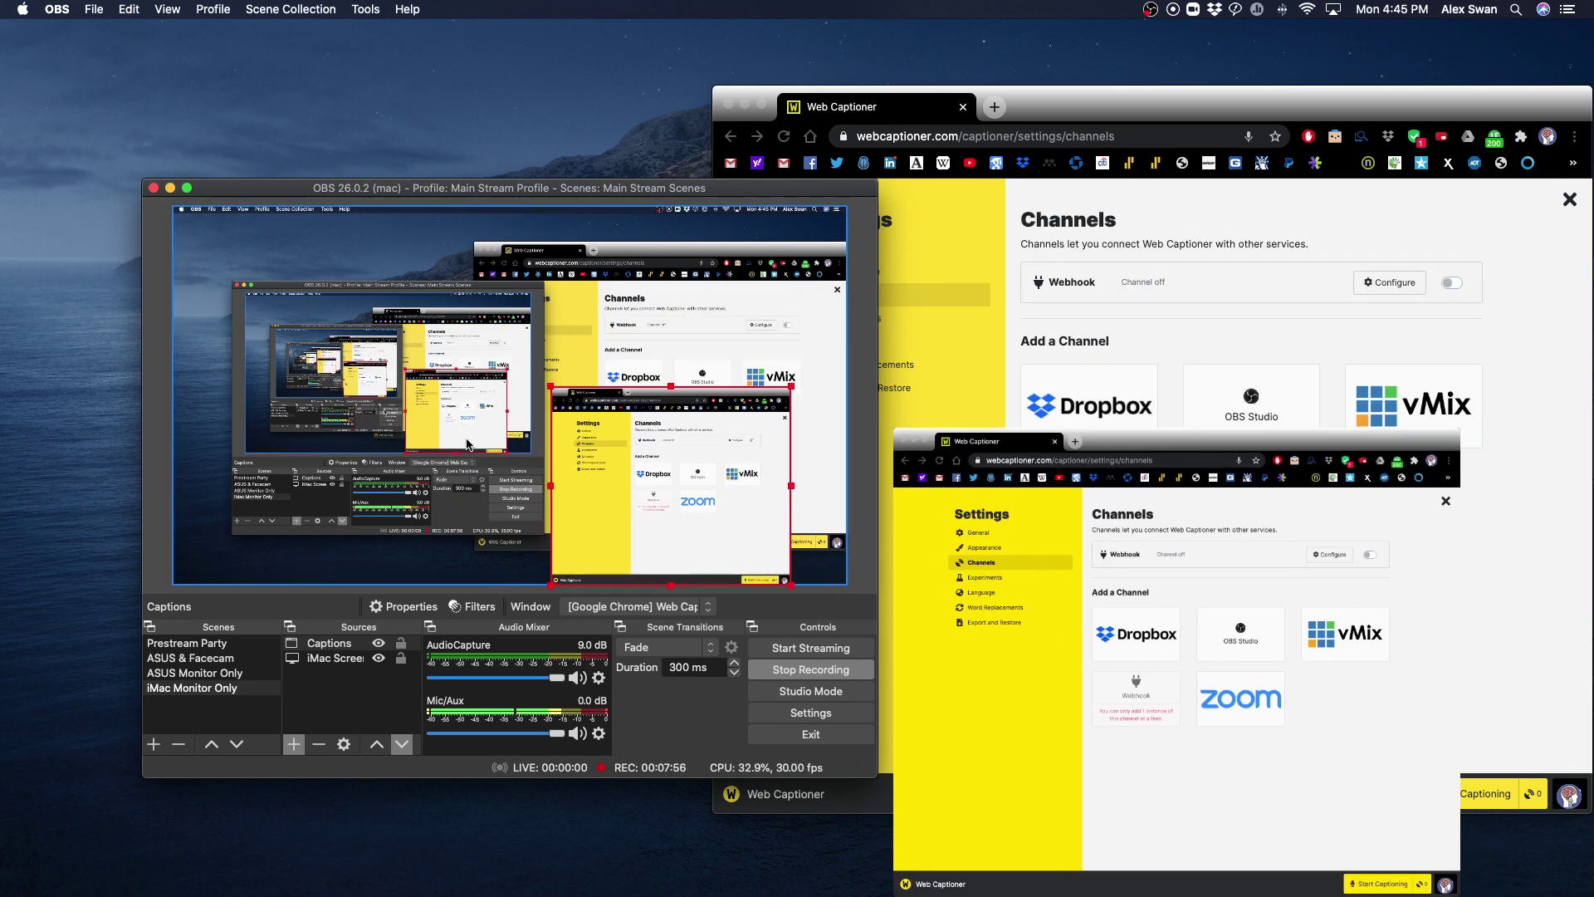
{"action": "left_click", "coordinate": [415, 288]}
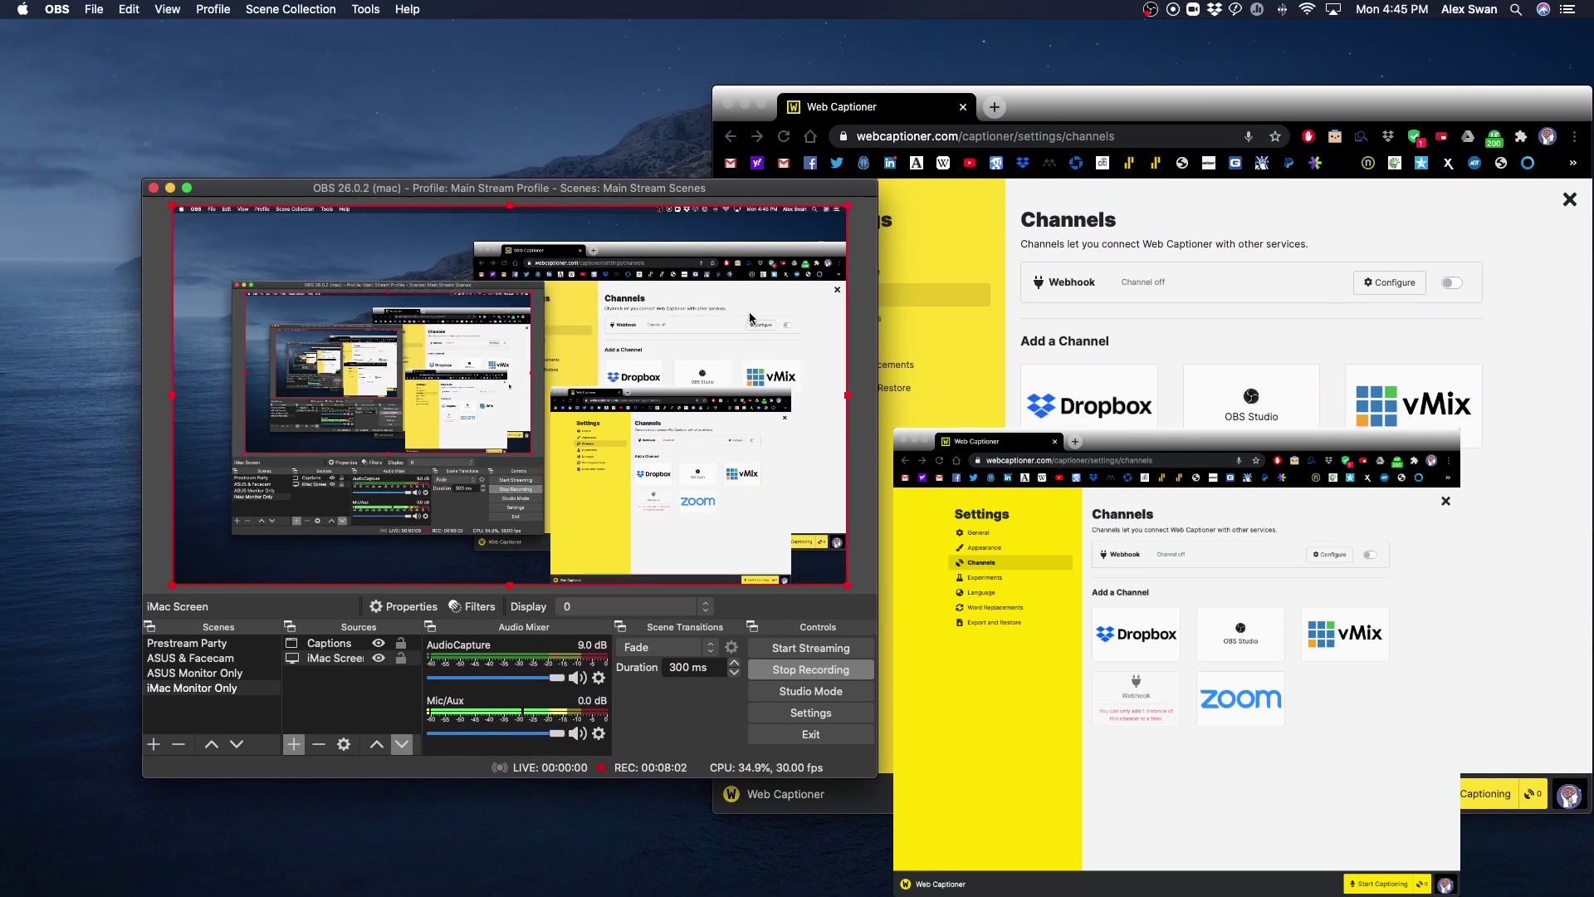
{"action": "left_click_drag", "start_coordinate": [744, 188], "coordinate": [619, 33]}
{"action": "left_click_drag", "start_coordinate": [572, 358], "coordinate": [194, 356]}
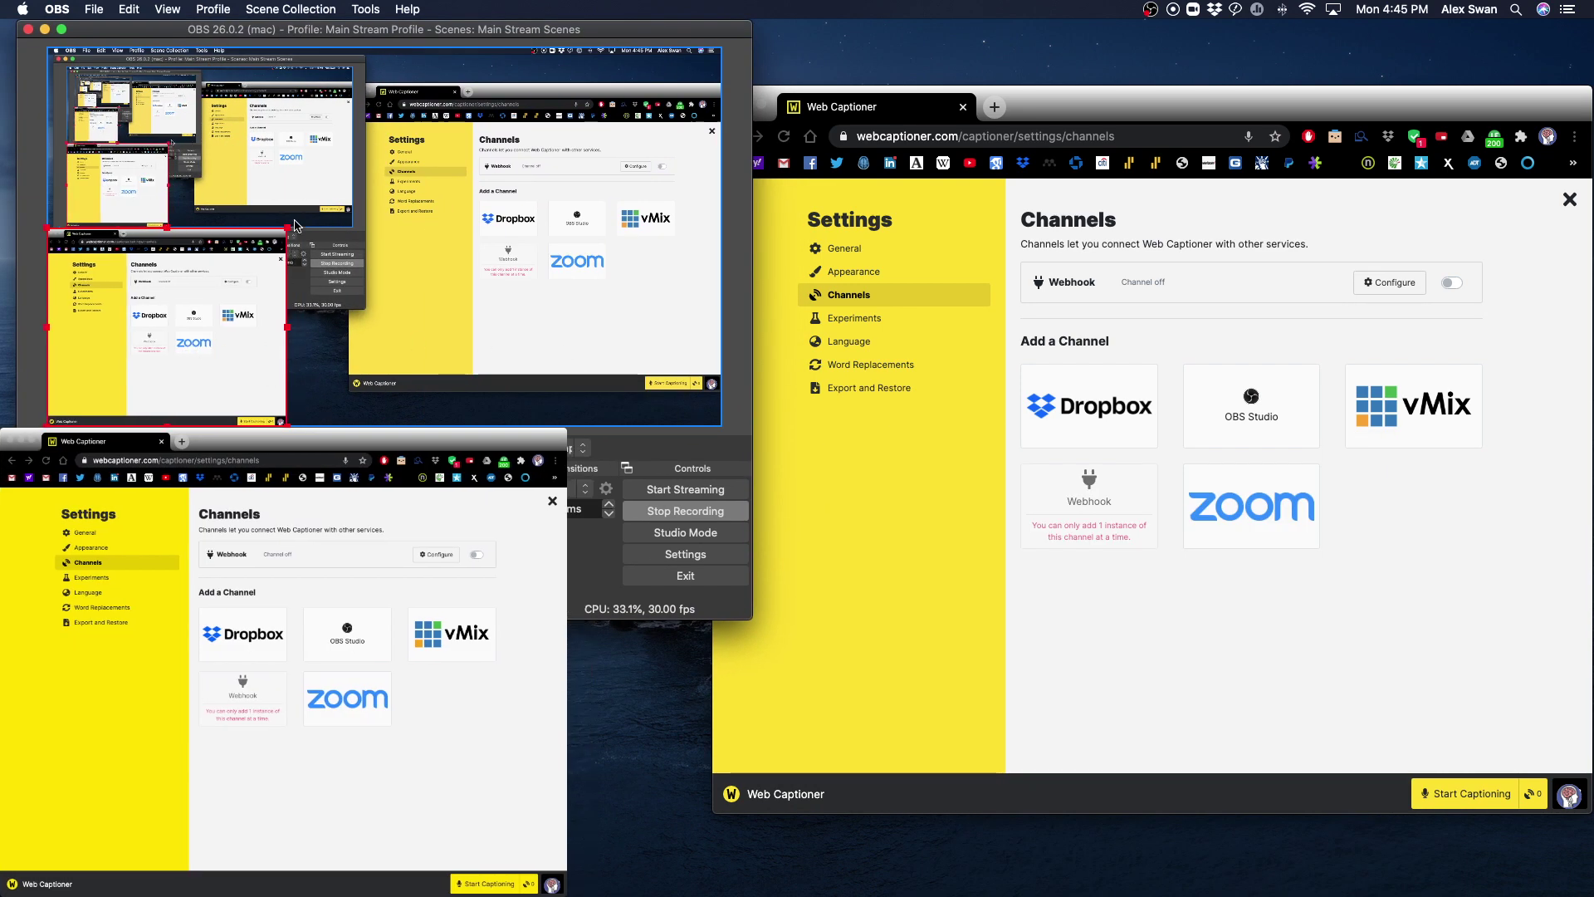
{"action": "left_click_drag", "start_coordinate": [288, 227], "coordinate": [366, 163]}
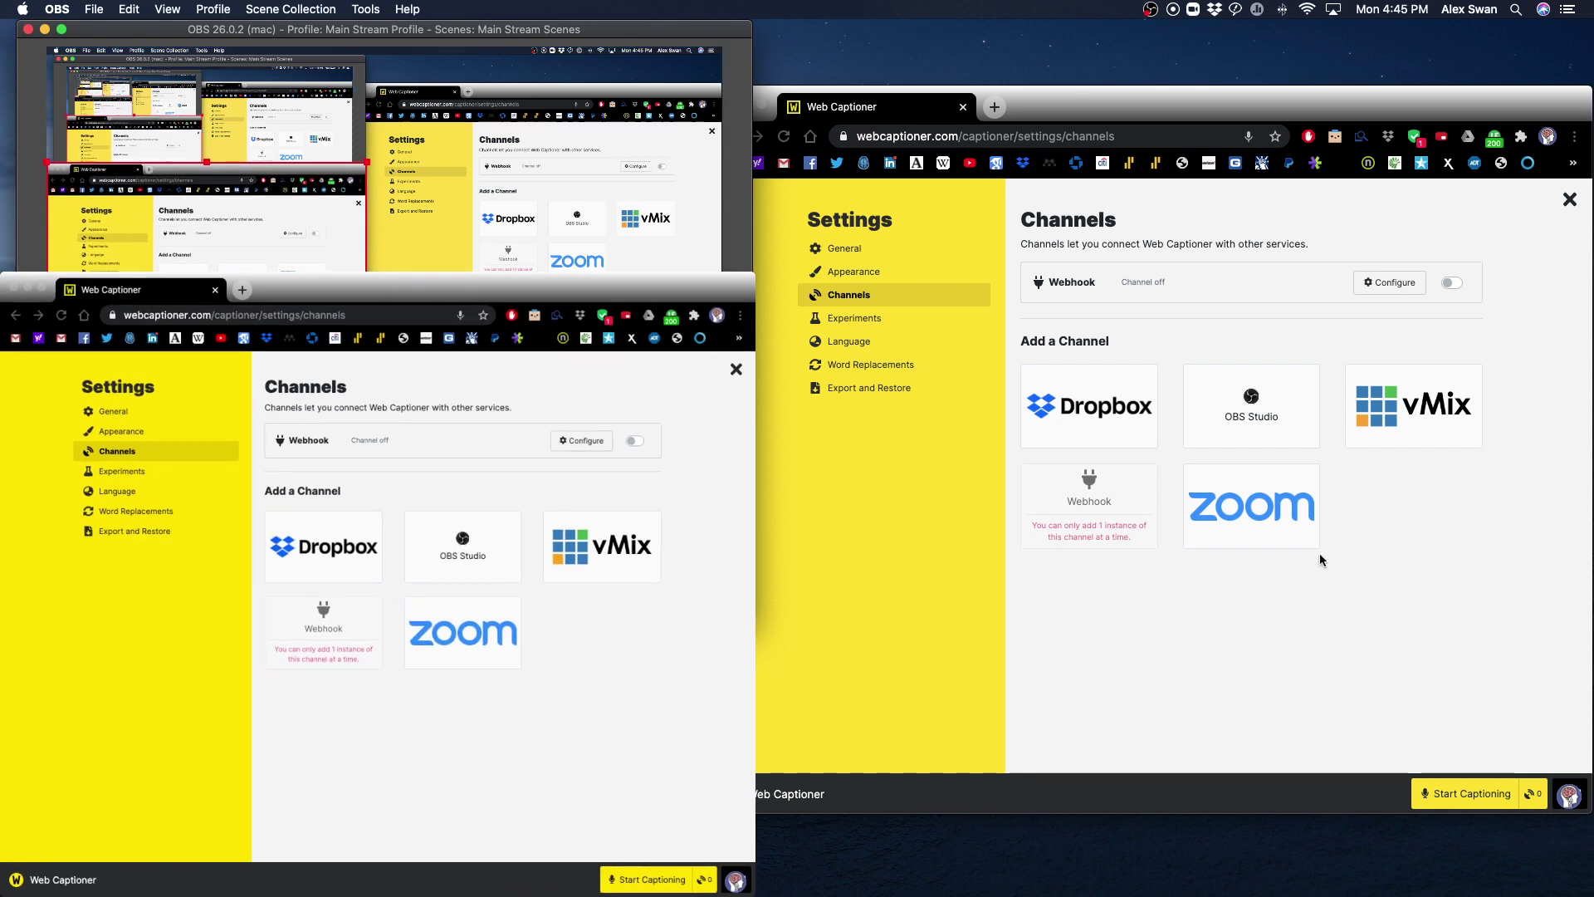
{"action": "left_click", "coordinate": [1373, 89]}
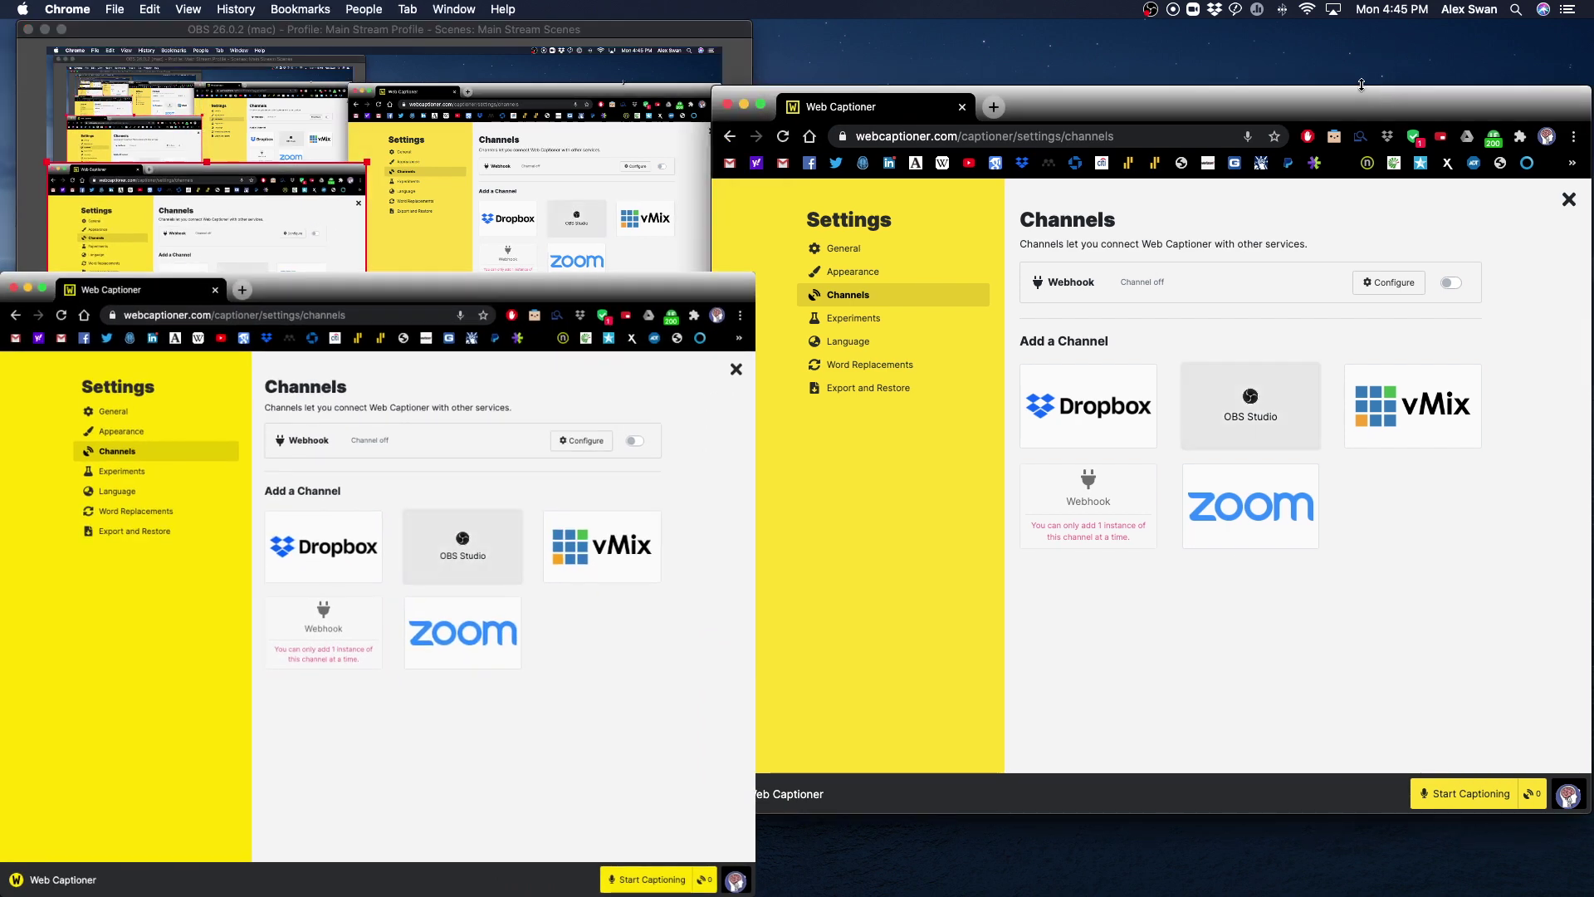
- Restart live captions, shrink the Web Captioner window at the screen bottom, and move Captions down the canvas
{"action": "left_click", "coordinate": [1474, 794]}
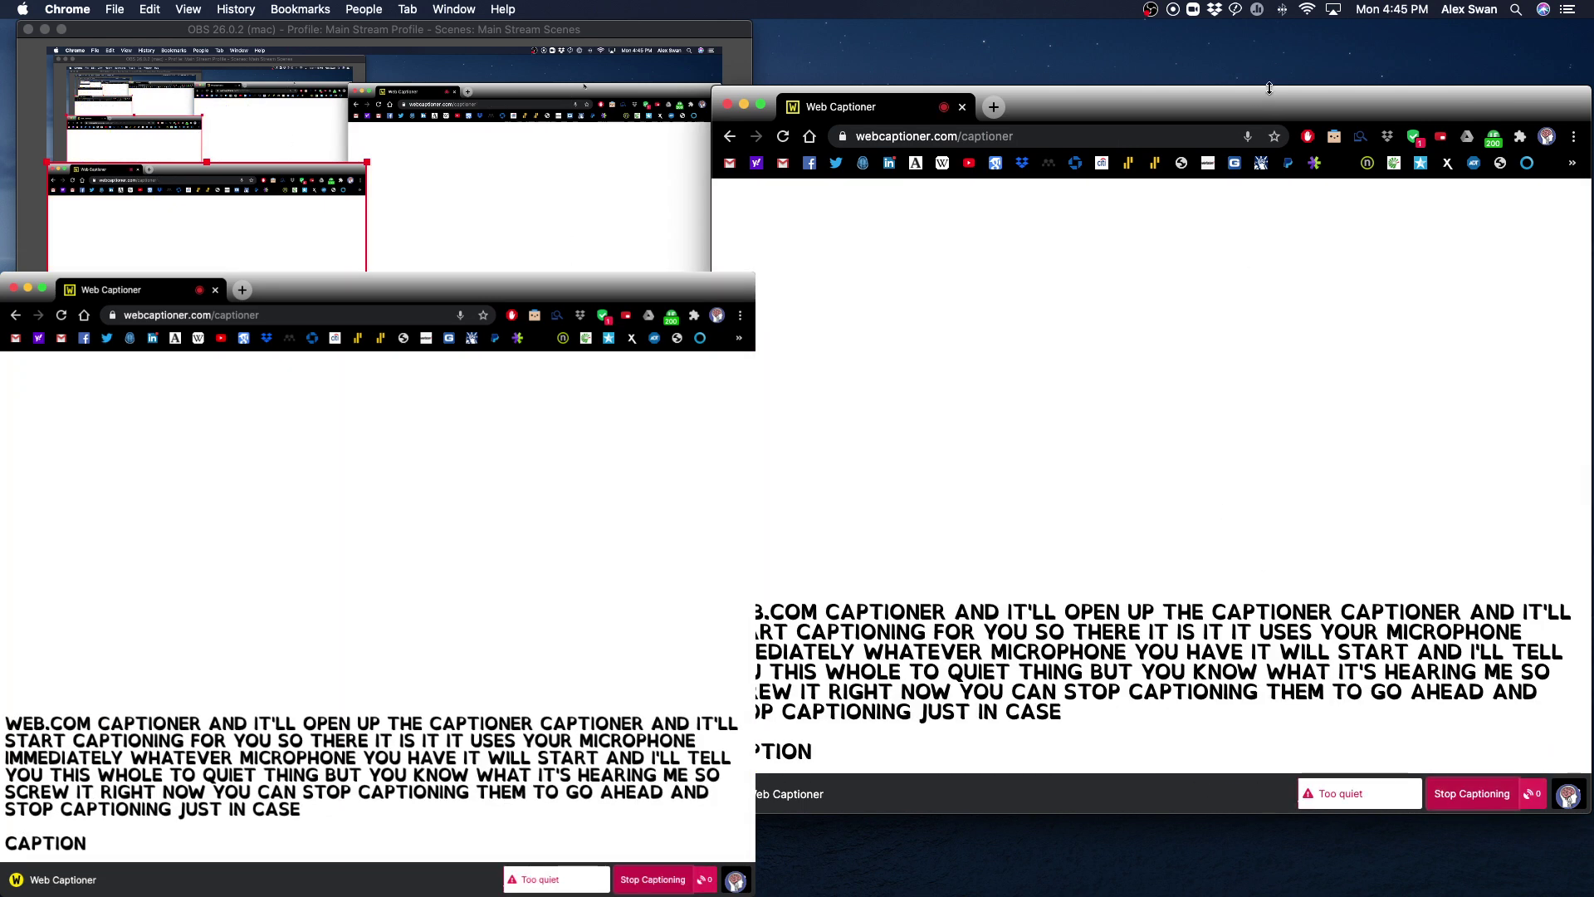
{"action": "left_click_drag", "start_coordinate": [1276, 86], "coordinate": [1257, 615]}
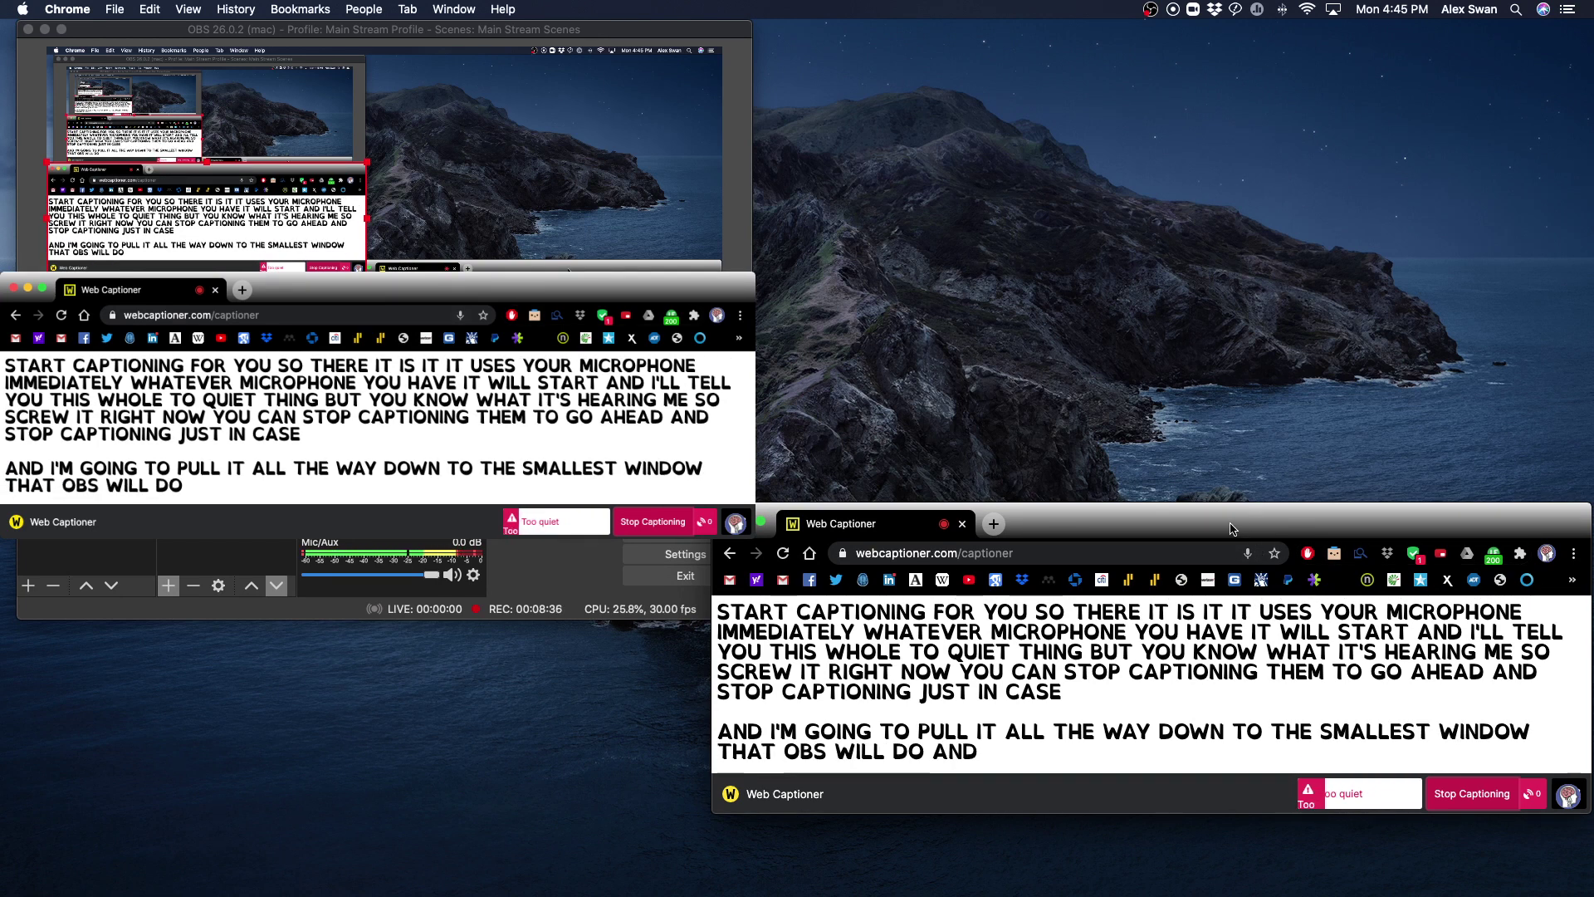
{"action": "left_click_drag", "start_coordinate": [1219, 526], "coordinate": [1593, 664]}
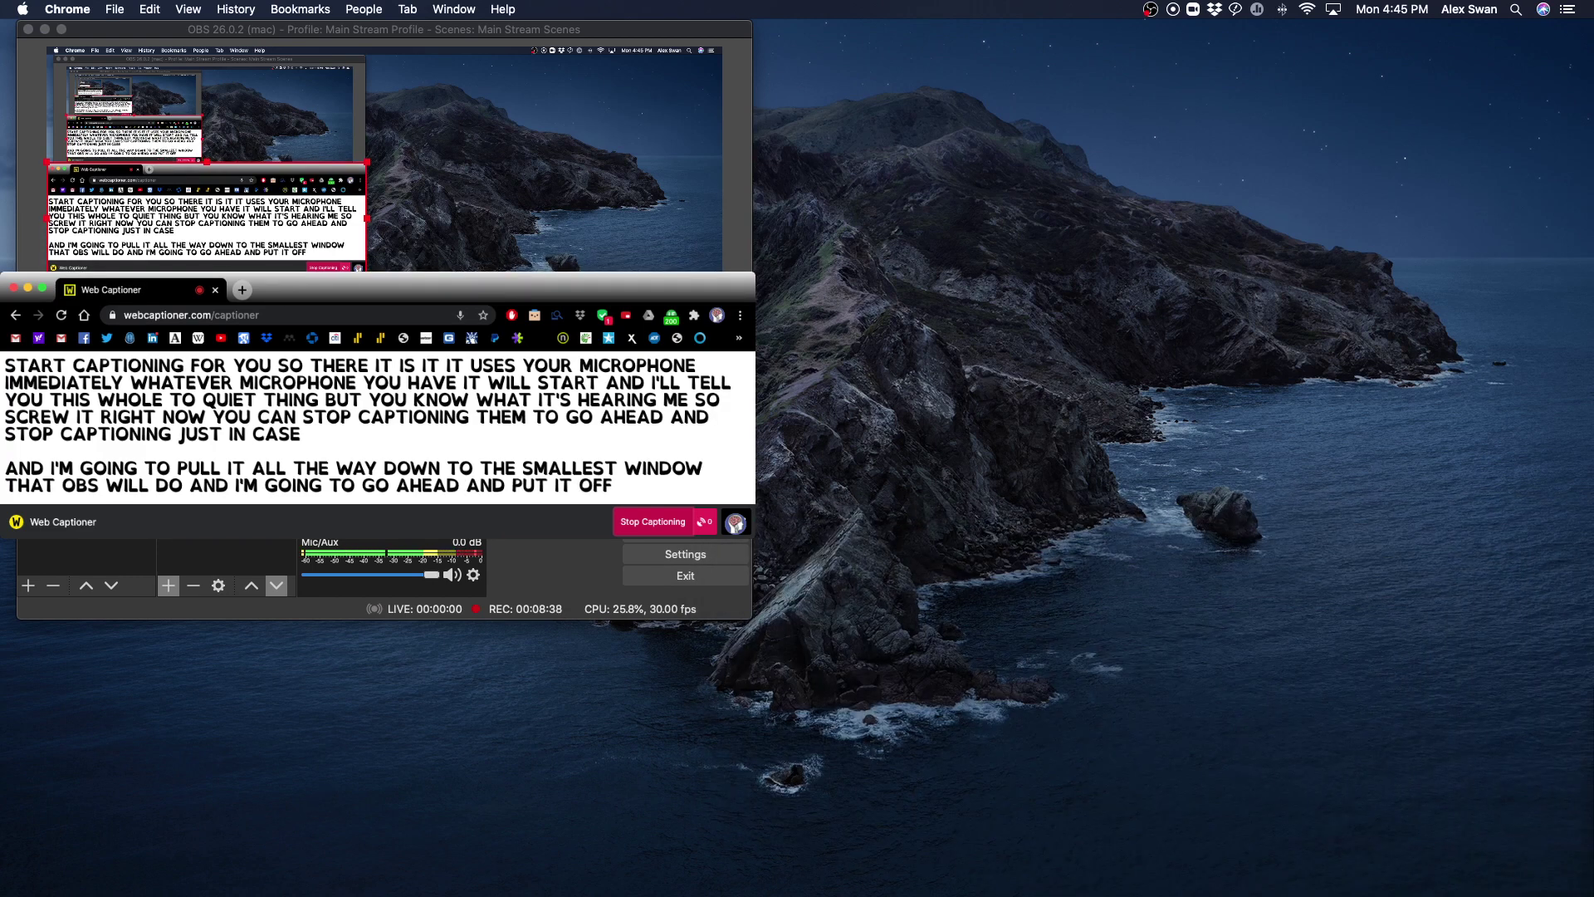
{"action": "left_click", "coordinate": [268, 218]}
{"action": "left_click_drag", "start_coordinate": [268, 218], "coordinate": [262, 369]}
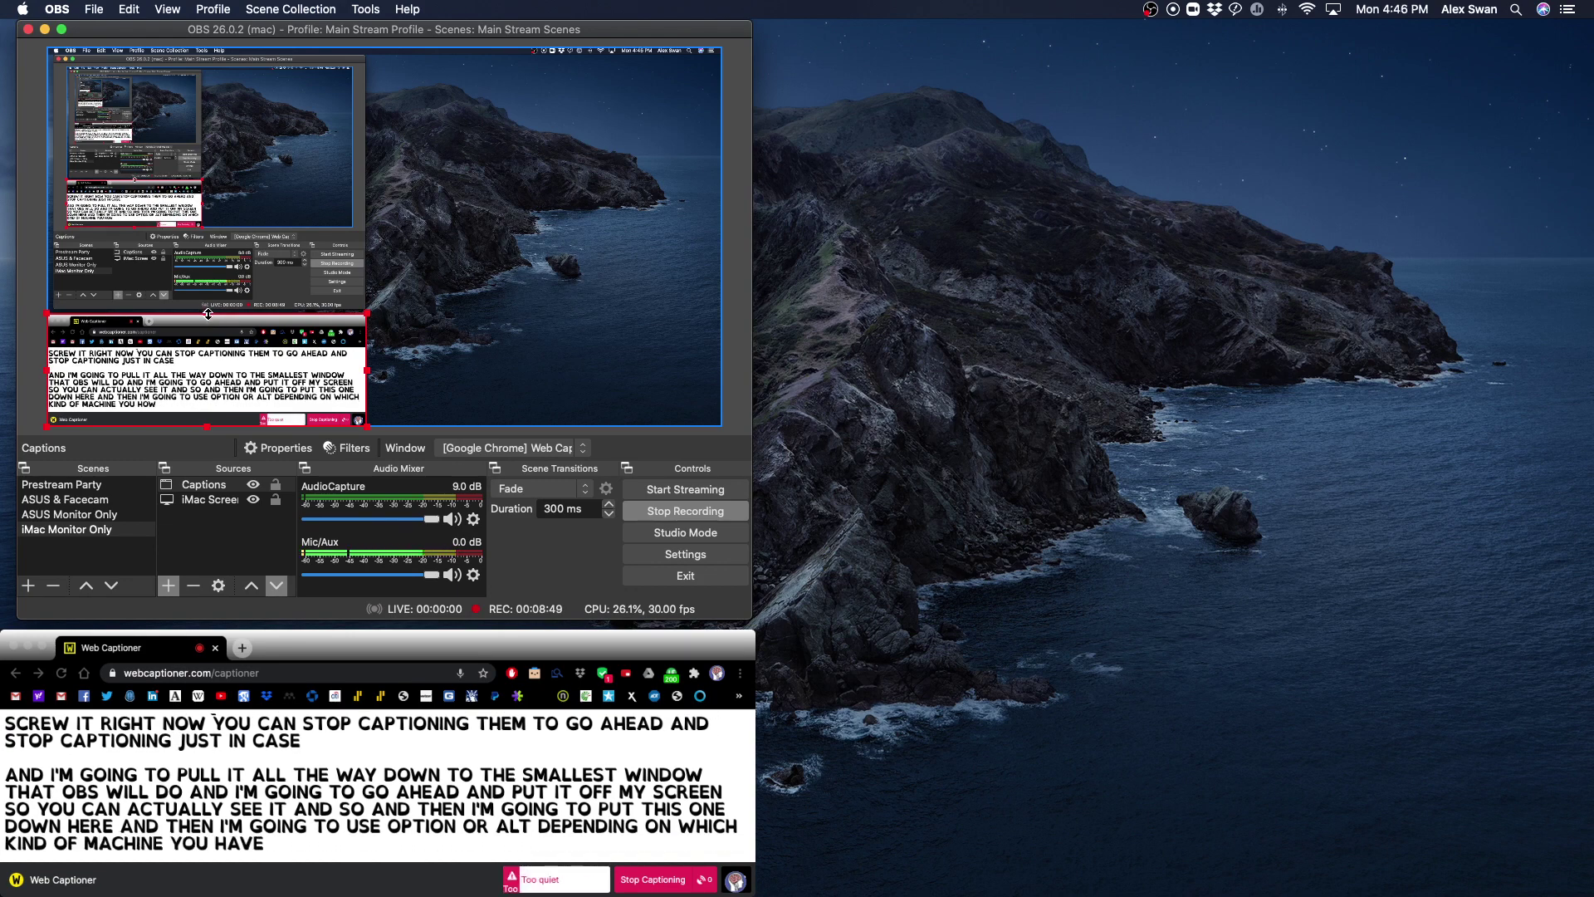
- Crop Captions to just the last caption lines and scale it into a small bottom-left strip
{"action": "left_click_drag", "start_coordinate": [207, 314], "coordinate": [205, 345]}
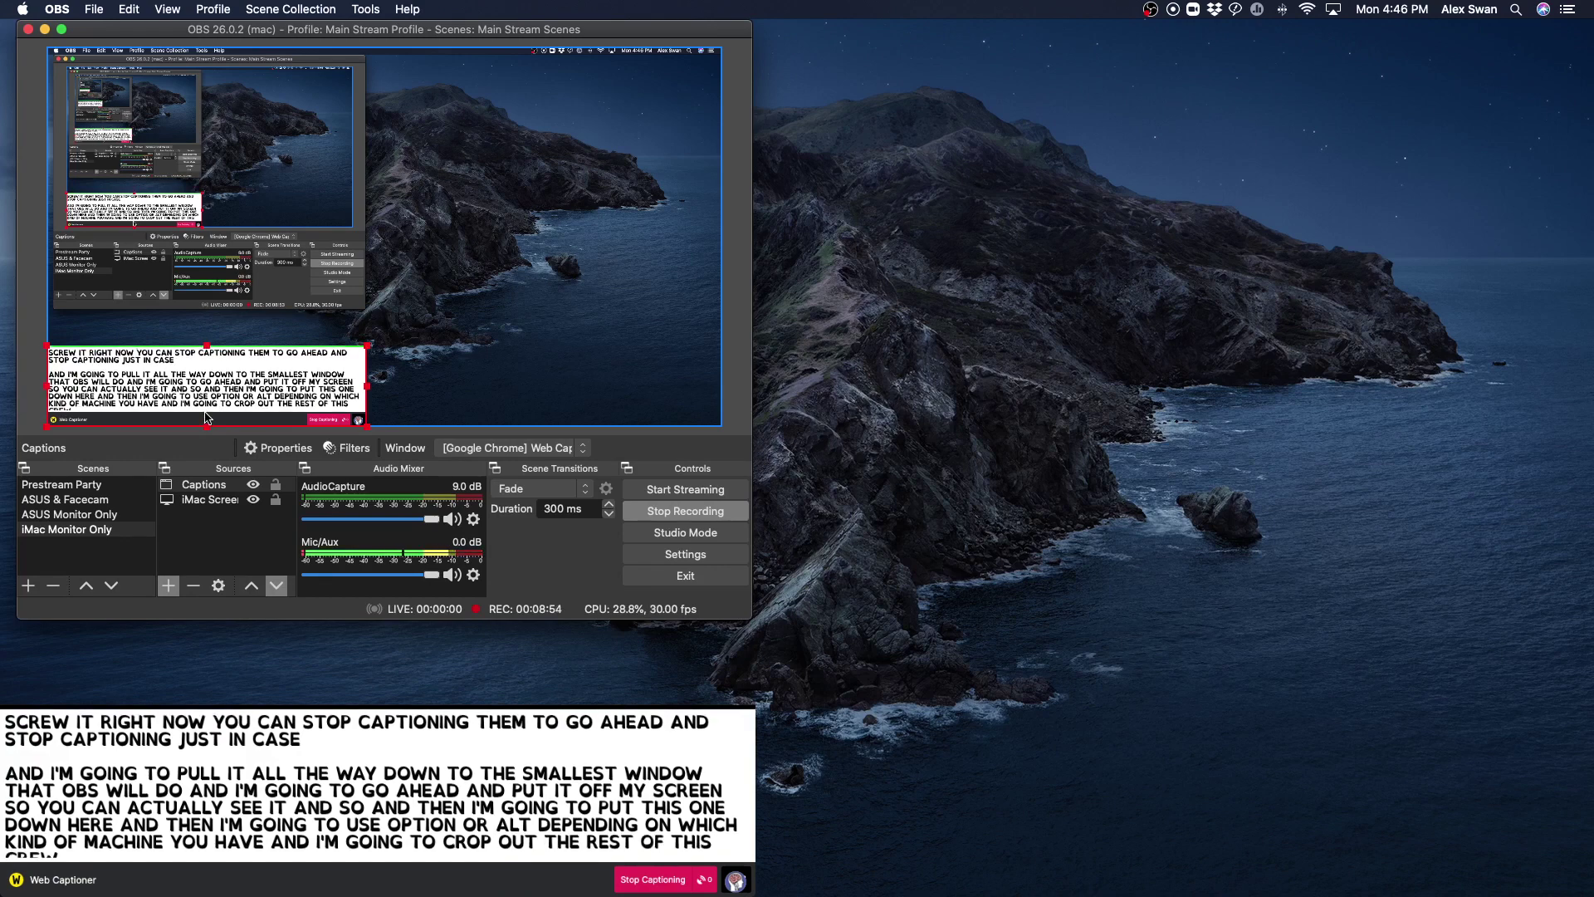
{"action": "left_click_drag", "start_coordinate": [207, 419], "coordinate": [213, 368]}
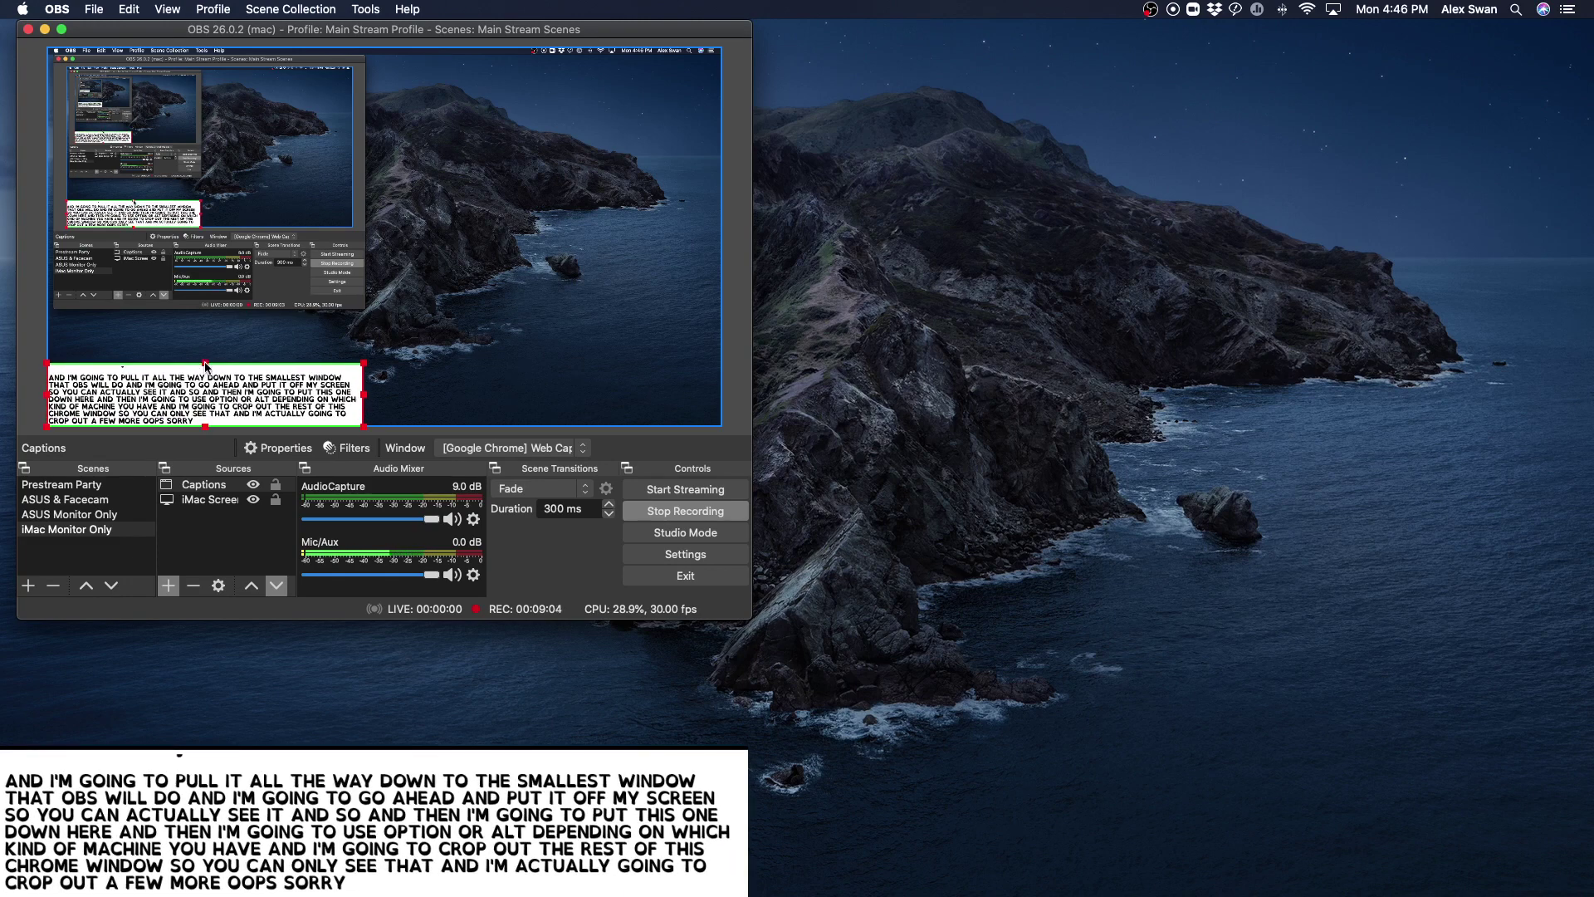
{"action": "left_click", "coordinate": [216, 365]}
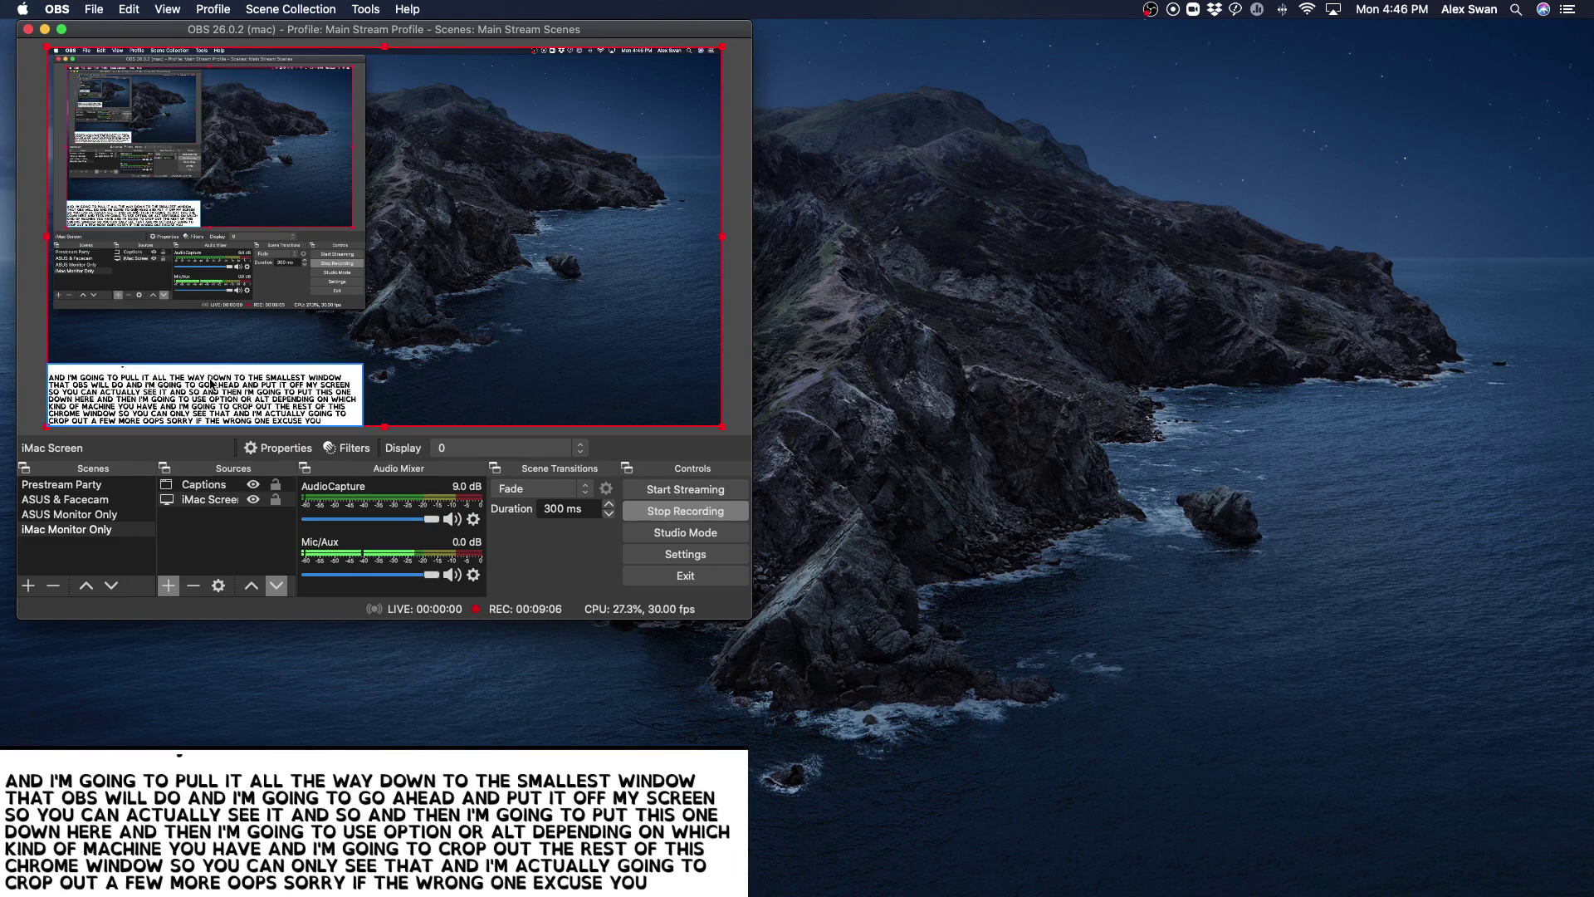
{"action": "left_click", "coordinate": [233, 404]}
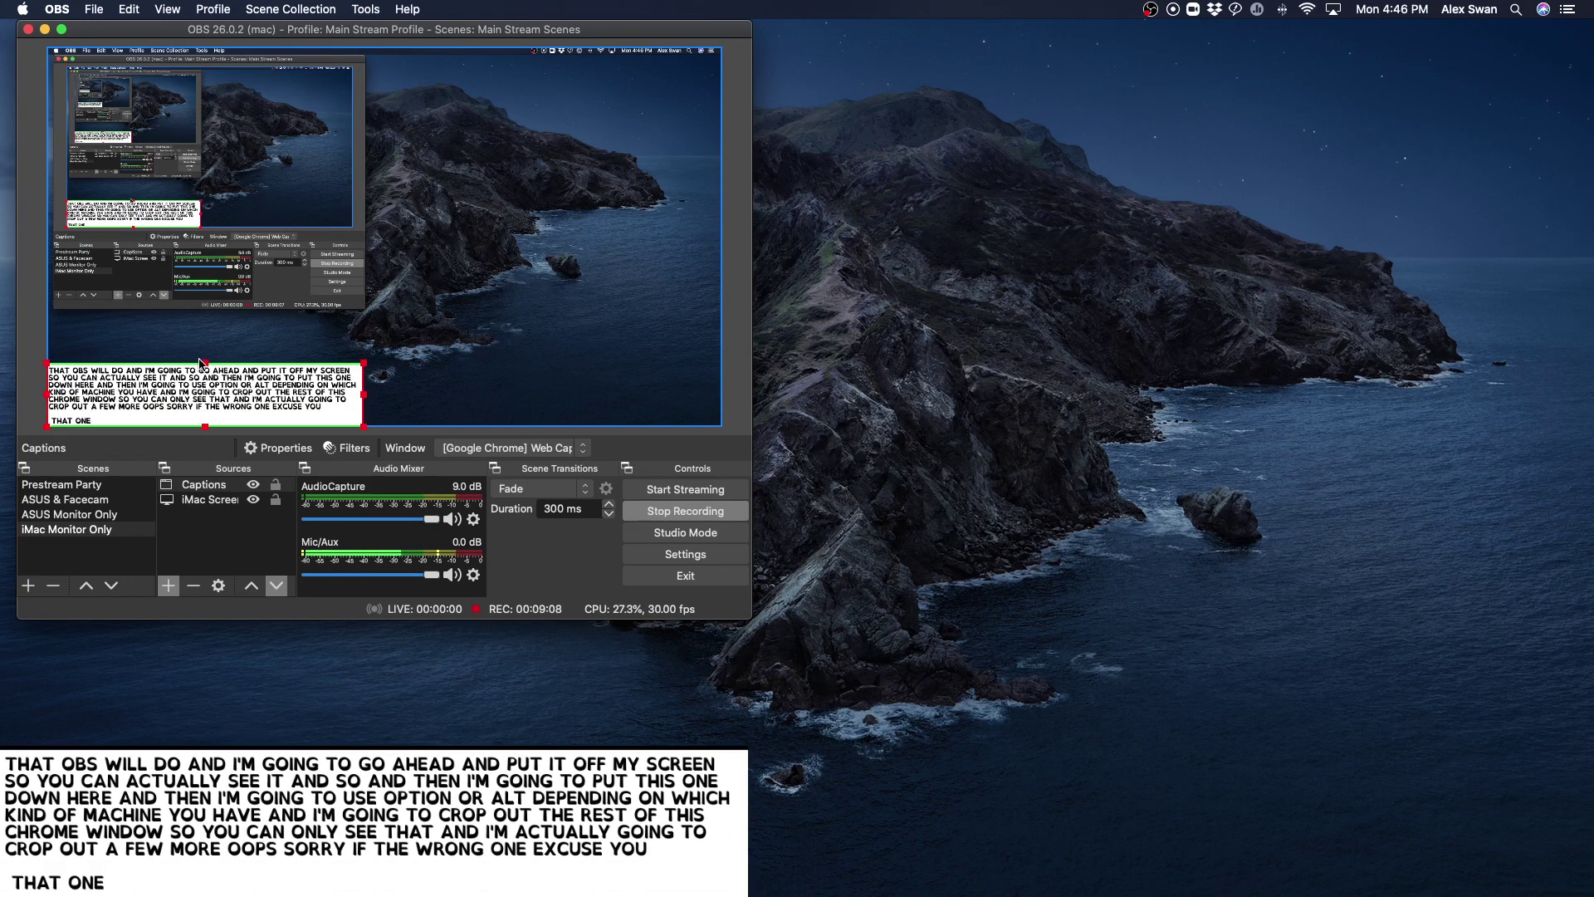
{"action": "left_click_drag", "start_coordinate": [205, 364], "coordinate": [203, 401]}
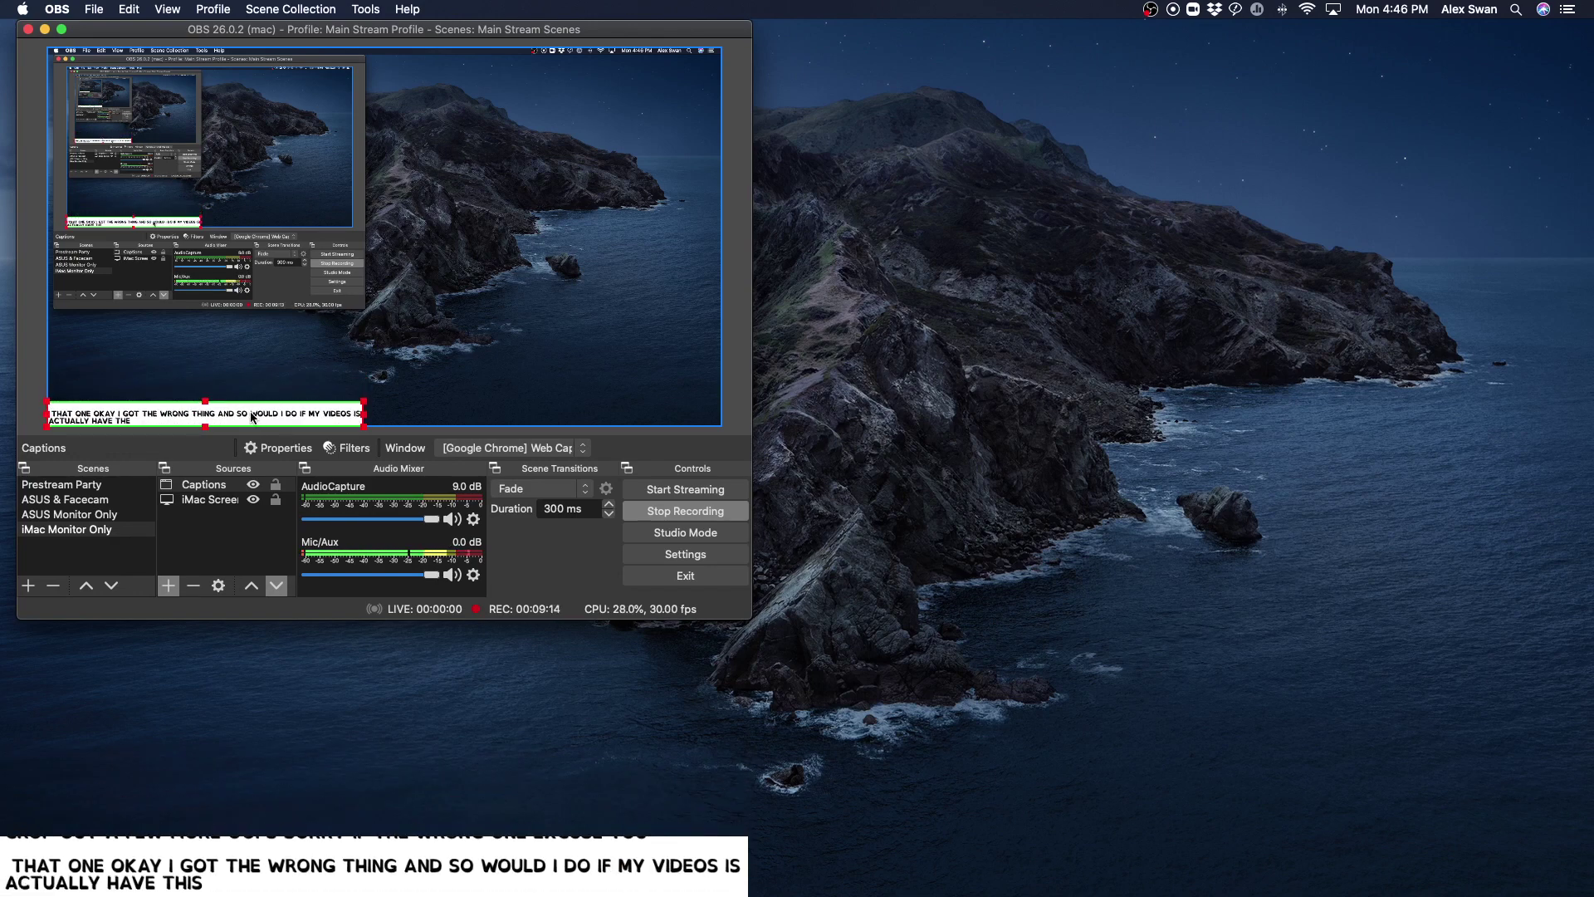
{"action": "mouse_move", "coordinate": [253, 417]}
{"action": "left_mouse_down"}
{"action": "mouse_move", "coordinate": [274, 366]}
{"action": "mouse_move", "coordinate": [311, 357]}
{"action": "mouse_move", "coordinate": [582, 375]}
{"action": "mouse_move", "coordinate": [607, 404]}
{"action": "mouse_move", "coordinate": [559, 364]}
{"action": "mouse_move", "coordinate": [417, 359]}
{"action": "mouse_move", "coordinate": [560, 180]}
{"action": "mouse_move", "coordinate": [598, 44]}
{"action": "mouse_move", "coordinate": [607, 87]}
{"action": "mouse_move", "coordinate": [503, 341]}
{"action": "mouse_move", "coordinate": [431, 397]}
{"action": "mouse_move", "coordinate": [515, 262]}
{"action": "mouse_move", "coordinate": [423, 141]}
{"action": "mouse_move", "coordinate": [319, 335]}
{"action": "mouse_move", "coordinate": [250, 415]}
{"action": "left_mouse_up"}
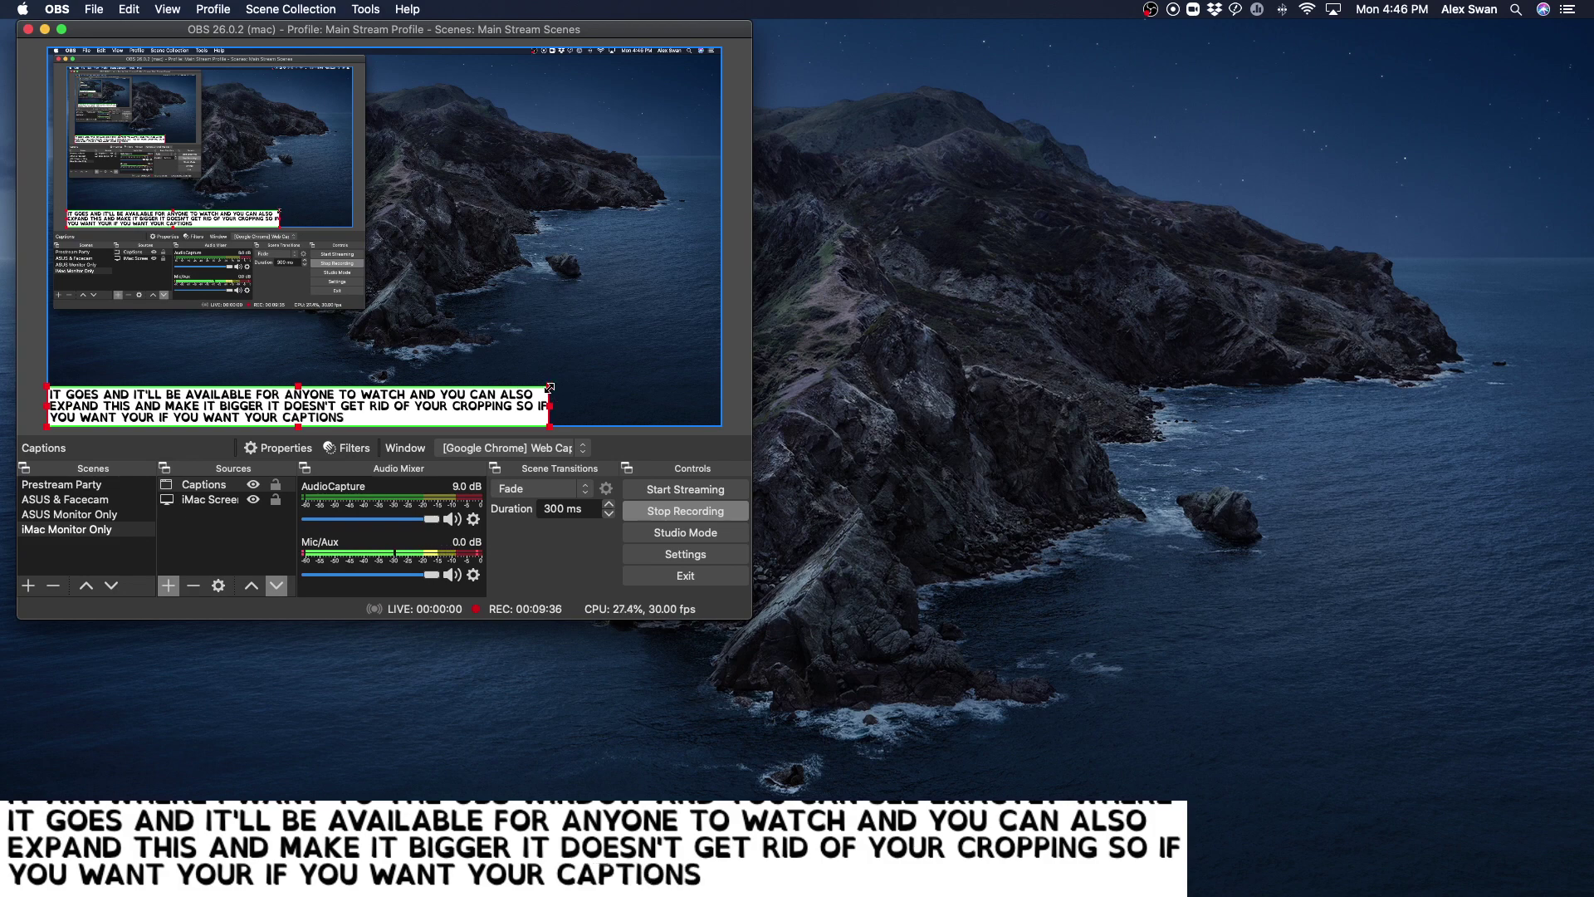
{"action": "left_click_drag", "start_coordinate": [550, 388], "coordinate": [363, 404]}
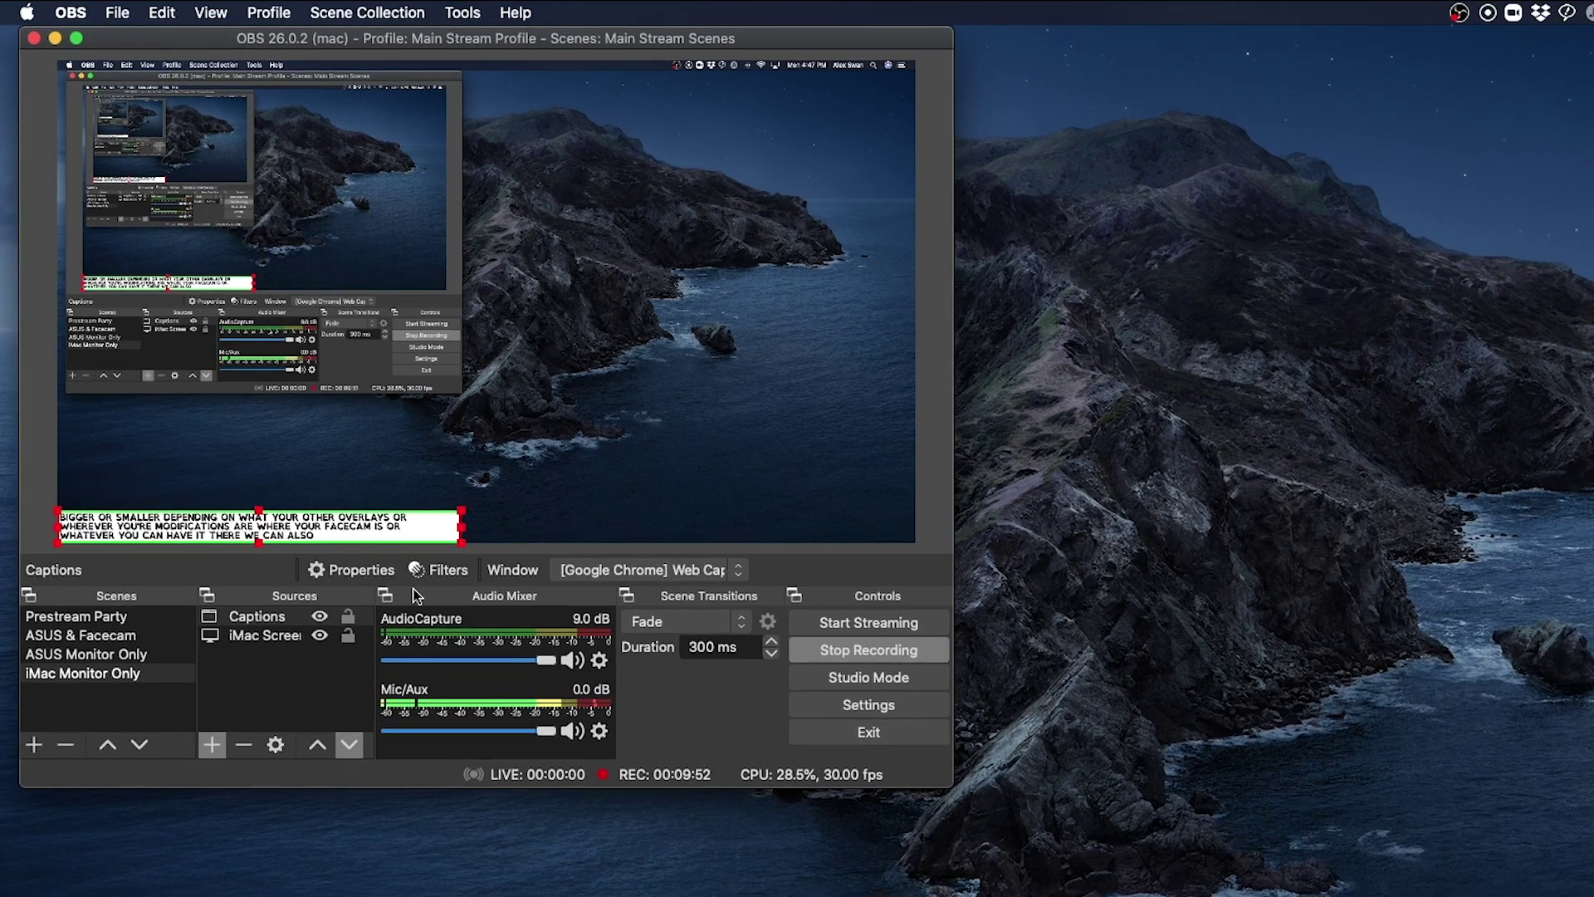
- Add a Color Correction effect filter to the Captions source and lower its opacity to 40
{"action": "right_click", "coordinate": [353, 535]}
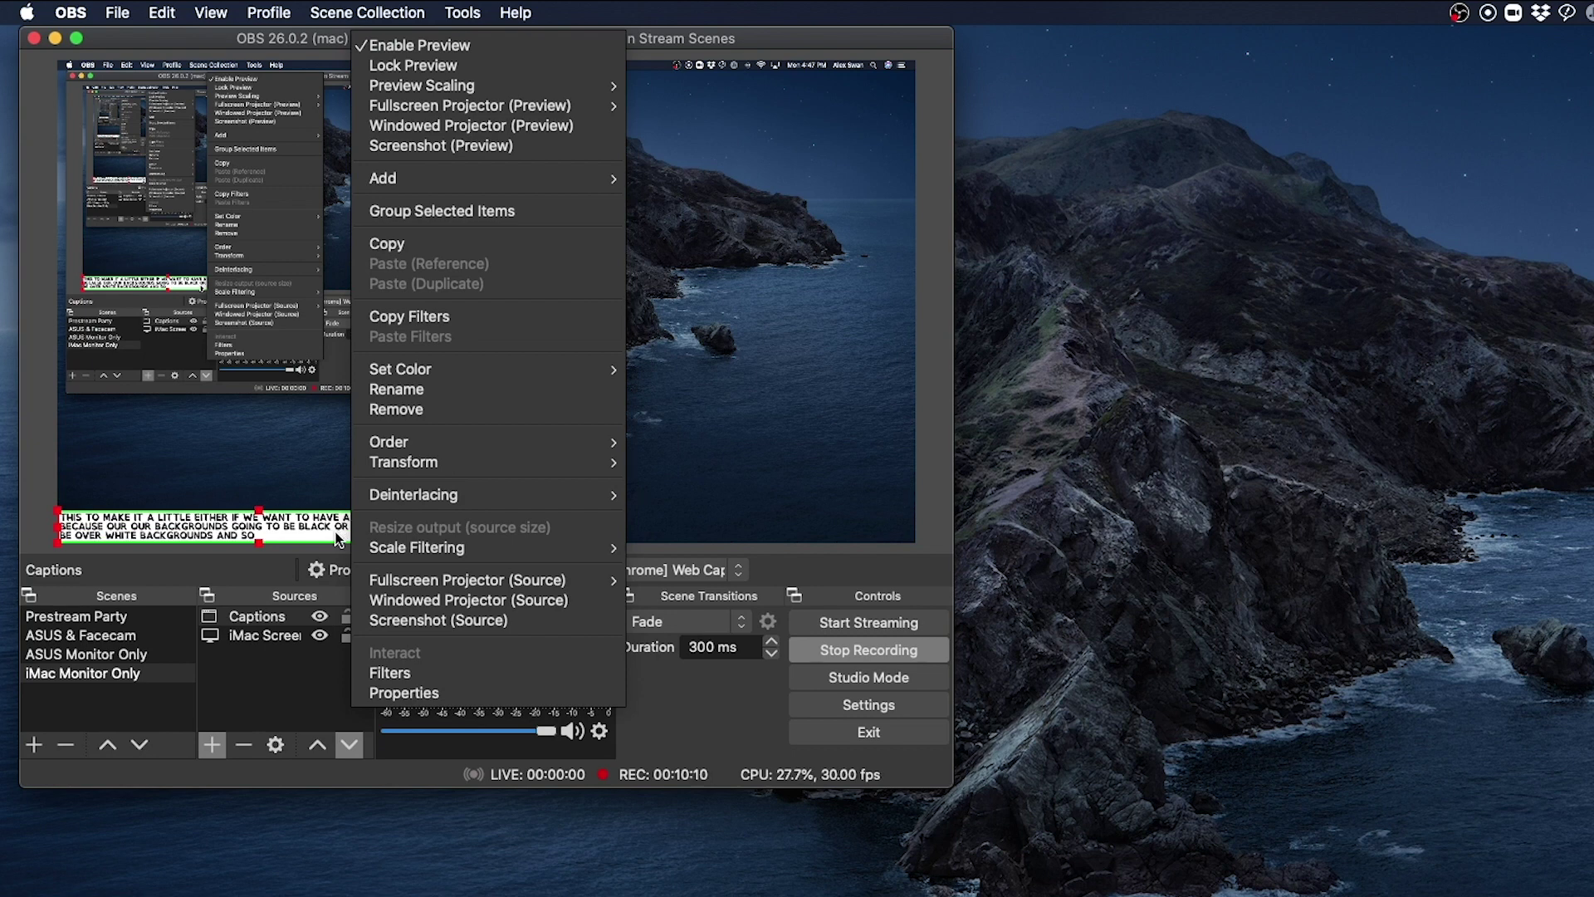
{"action": "left_click", "coordinate": [531, 671]}
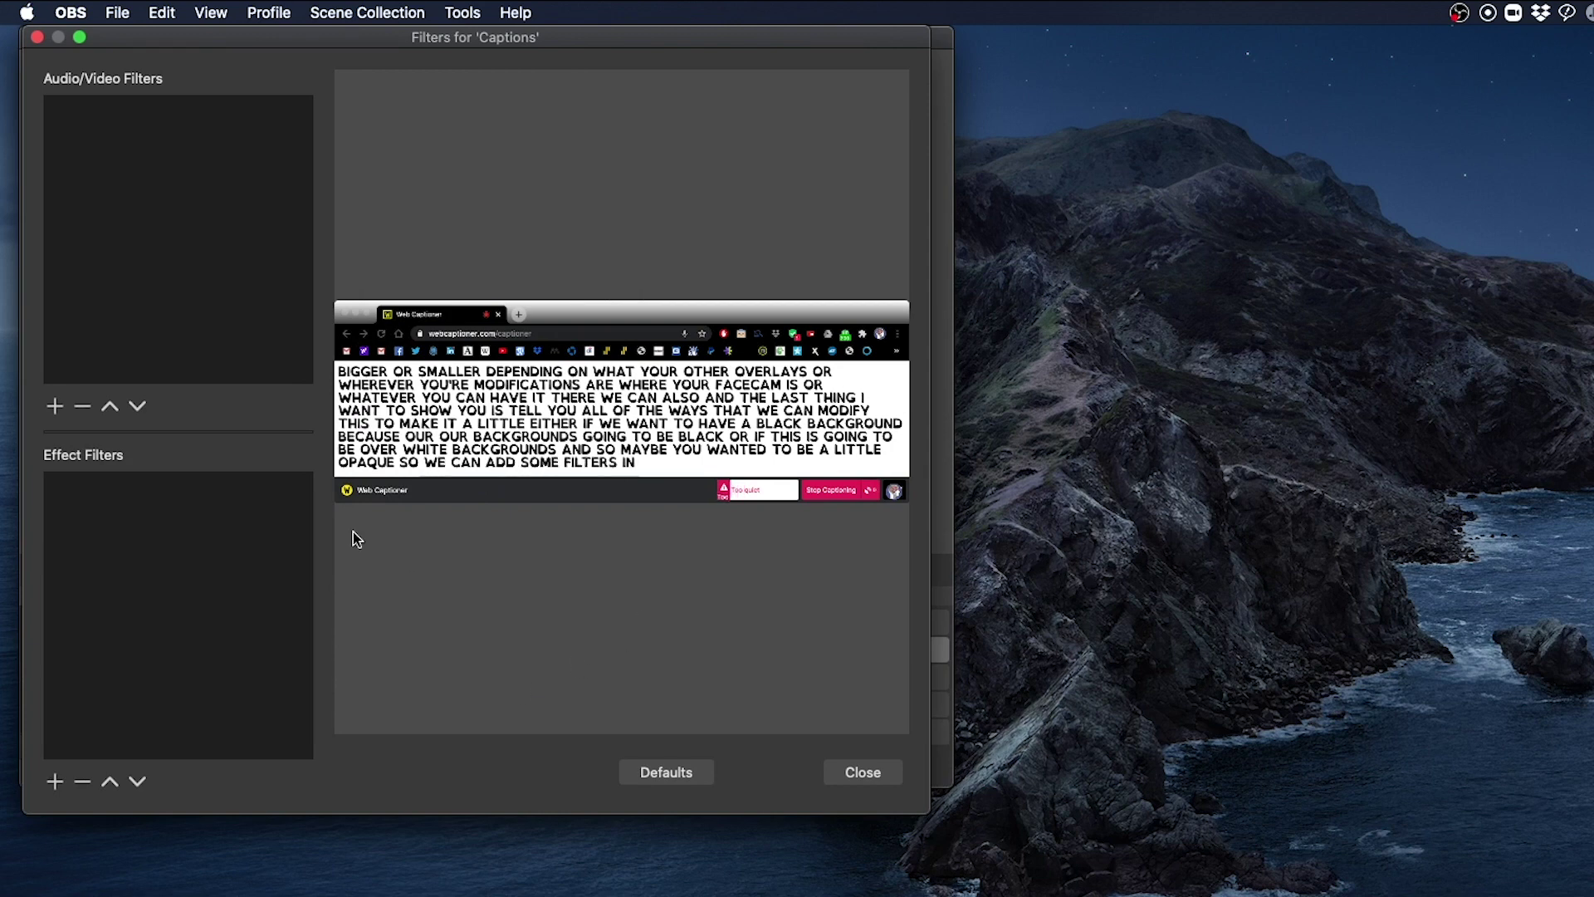
{"action": "left_click", "coordinate": [55, 781]}
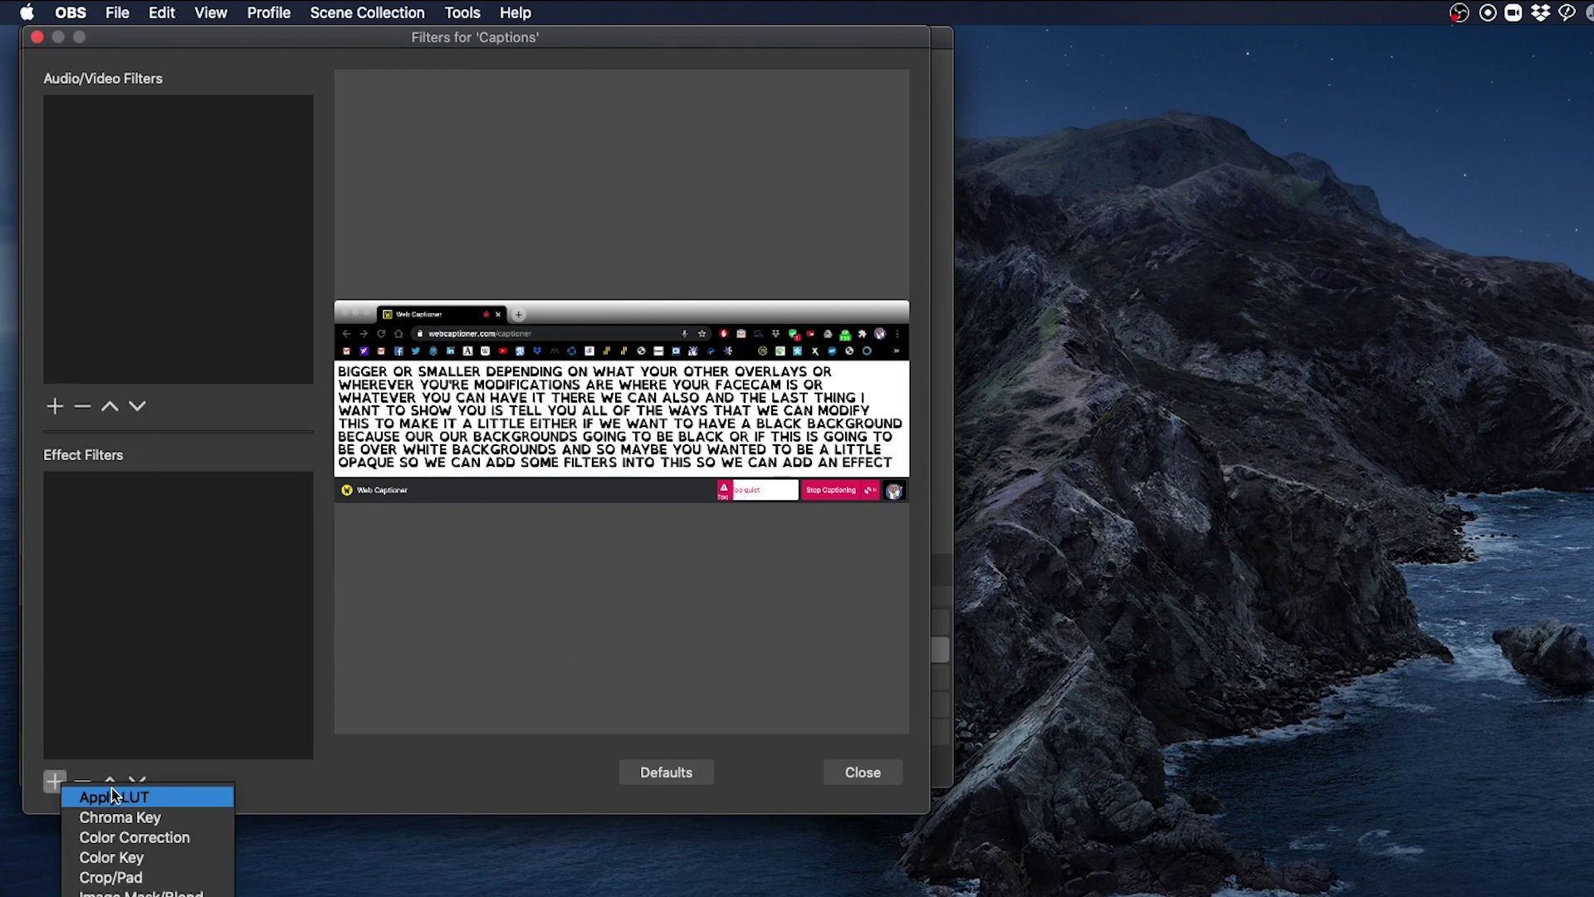
{"action": "left_click", "coordinate": [183, 844]}
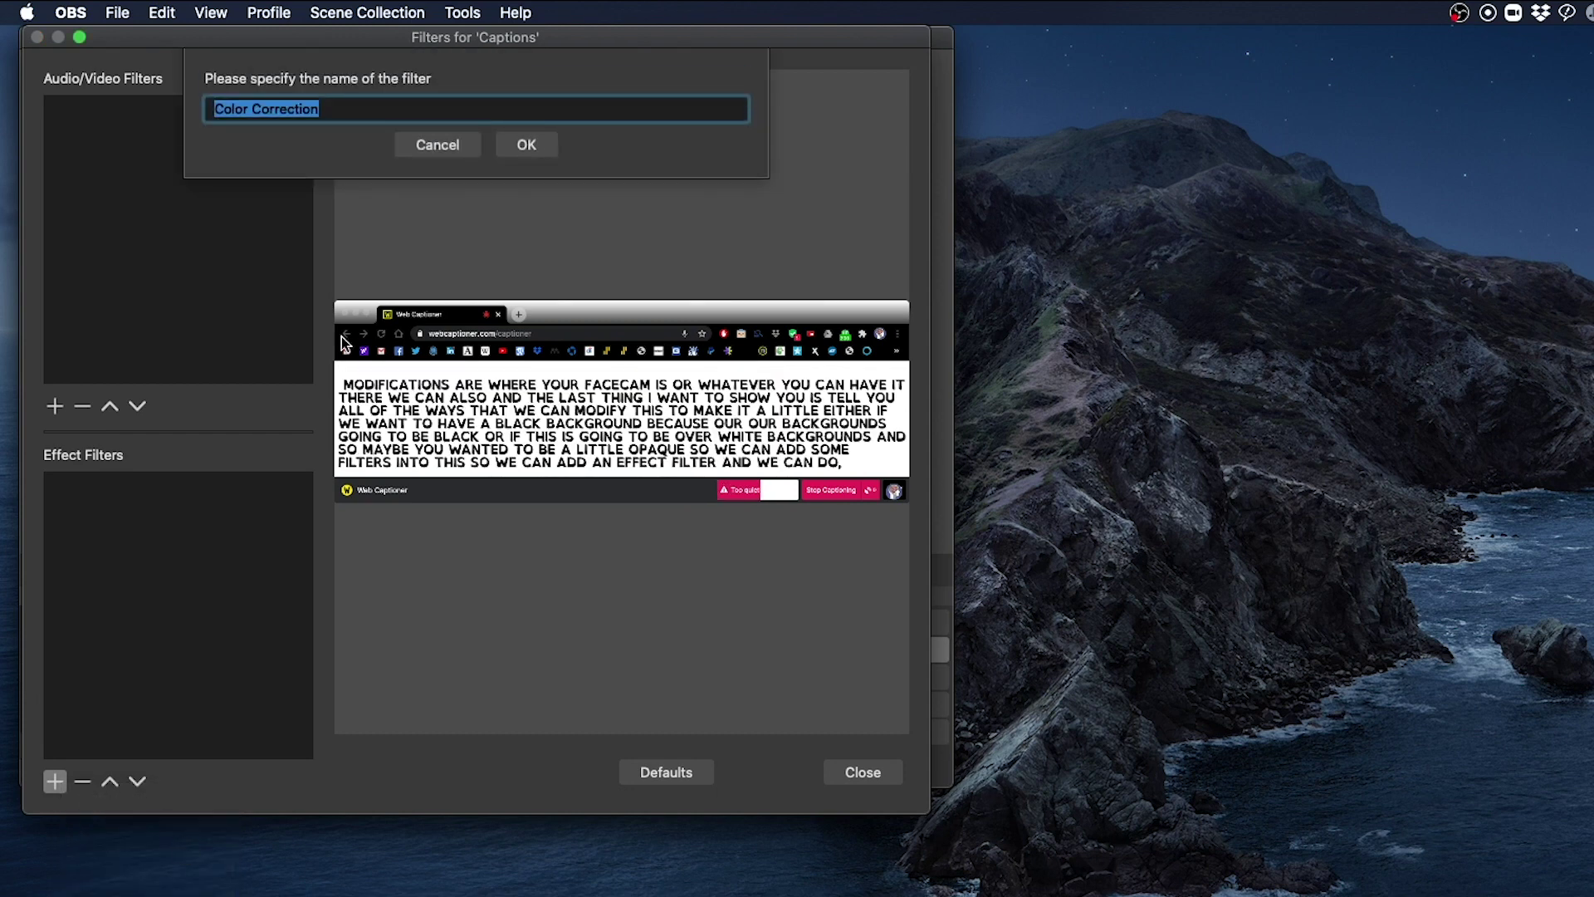
{"action": "left_click", "coordinate": [527, 145]}
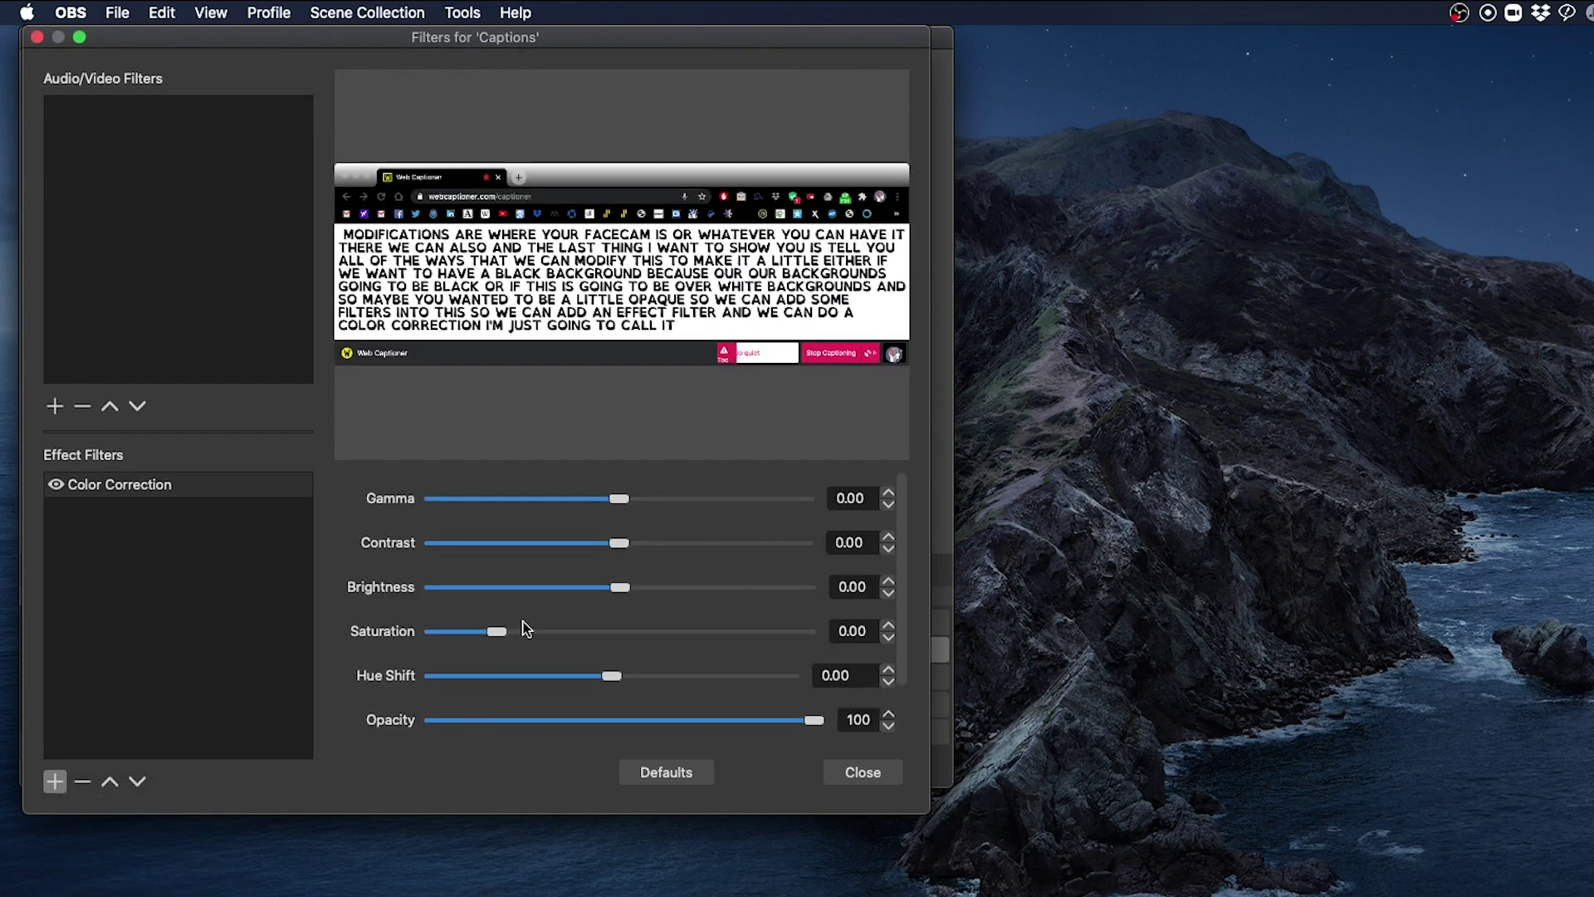
{"action": "left_click_drag", "start_coordinate": [814, 721], "coordinate": [580, 719]}
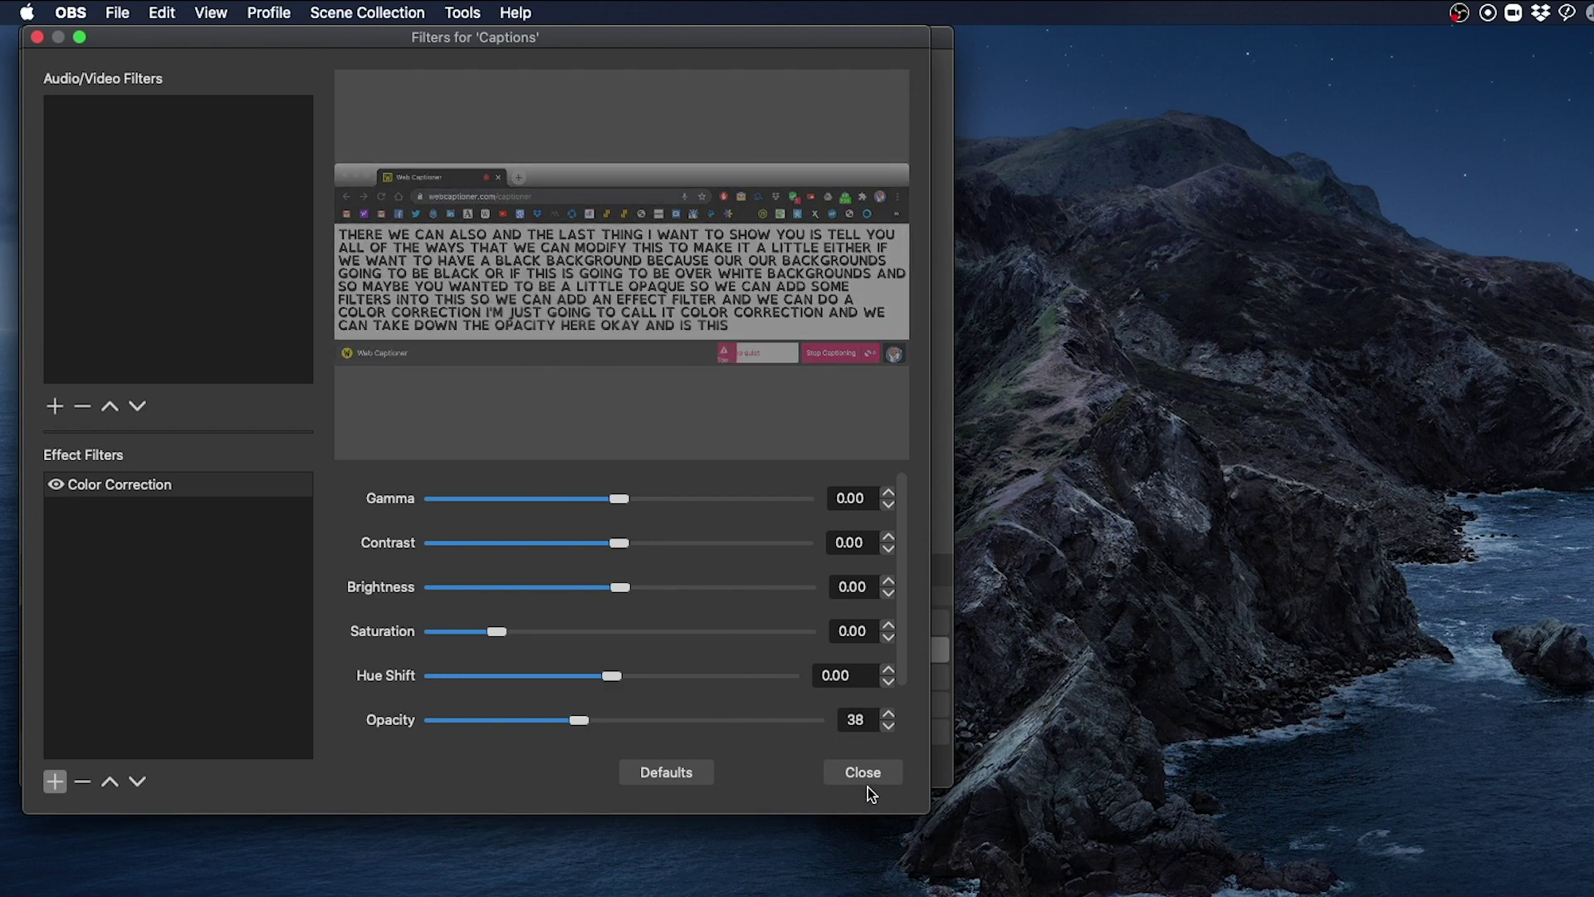
{"action": "left_click_drag", "start_coordinate": [601, 728], "coordinate": [587, 726]}
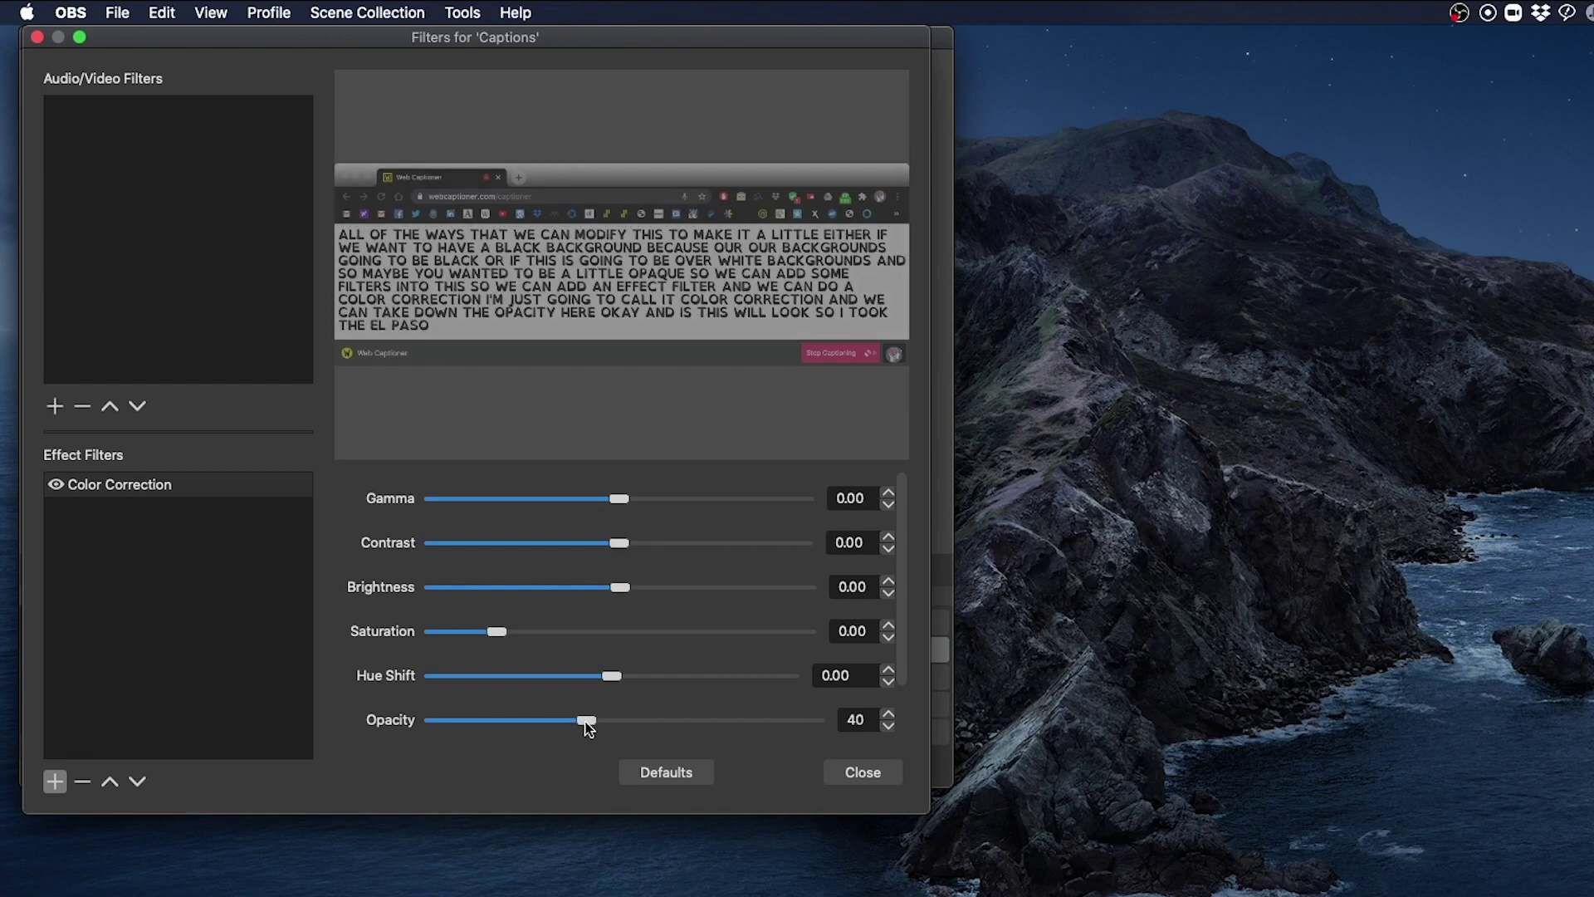
- Close Filters, centre the OBS window on the desktop, and shrink the Captions strip to the preview's bottom-left
{"action": "left_click", "coordinate": [881, 782]}
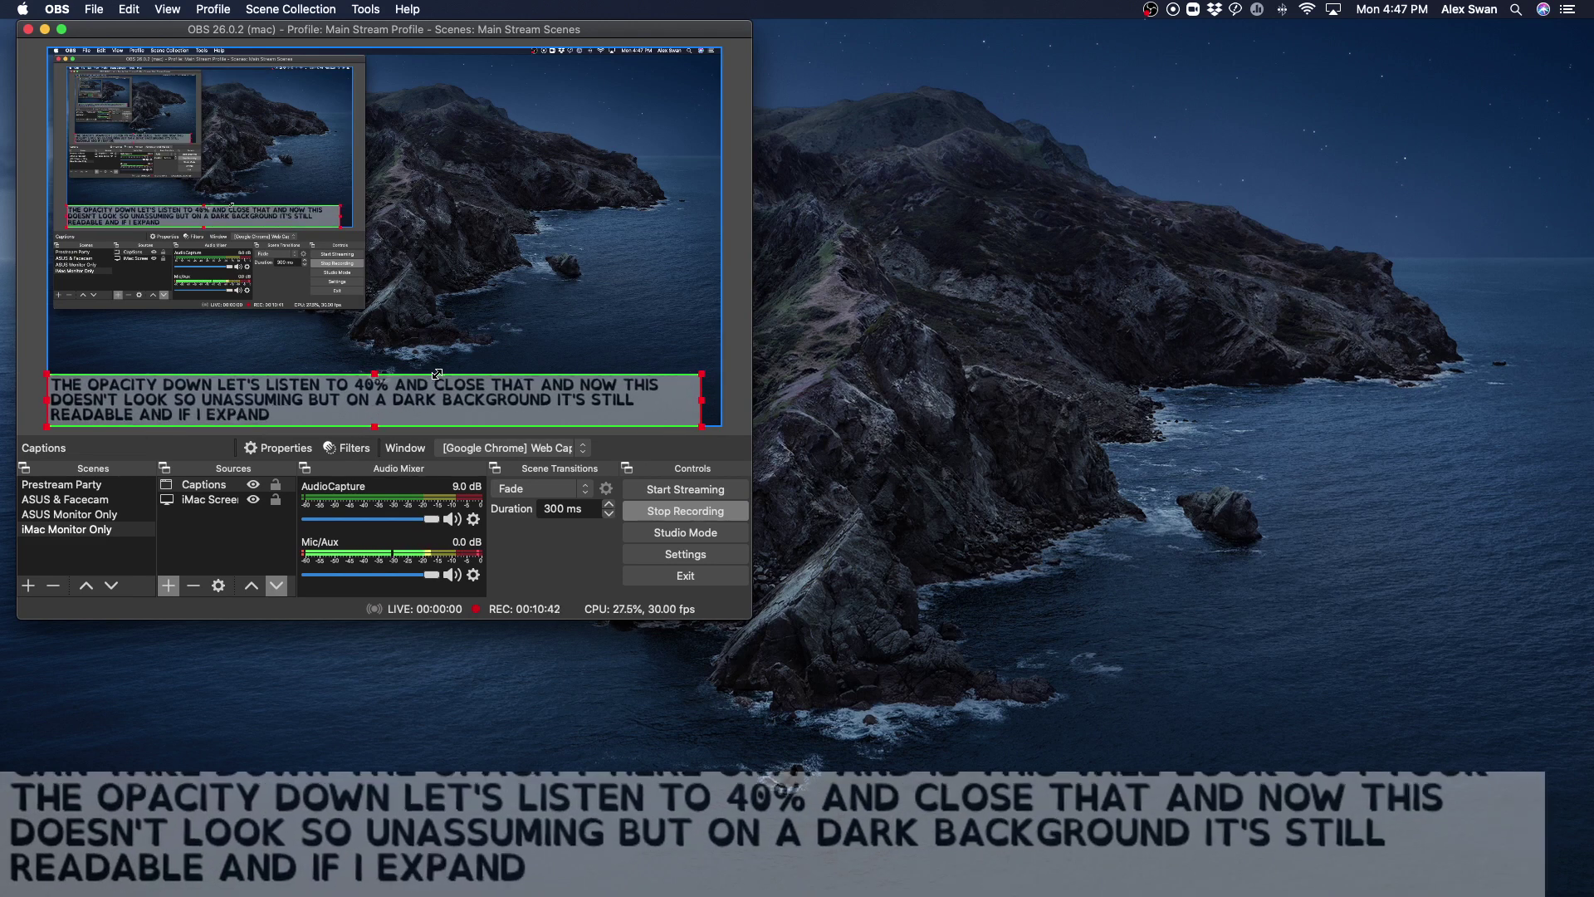
{"action": "left_click_drag", "start_coordinate": [437, 374], "coordinate": [437, 372]}
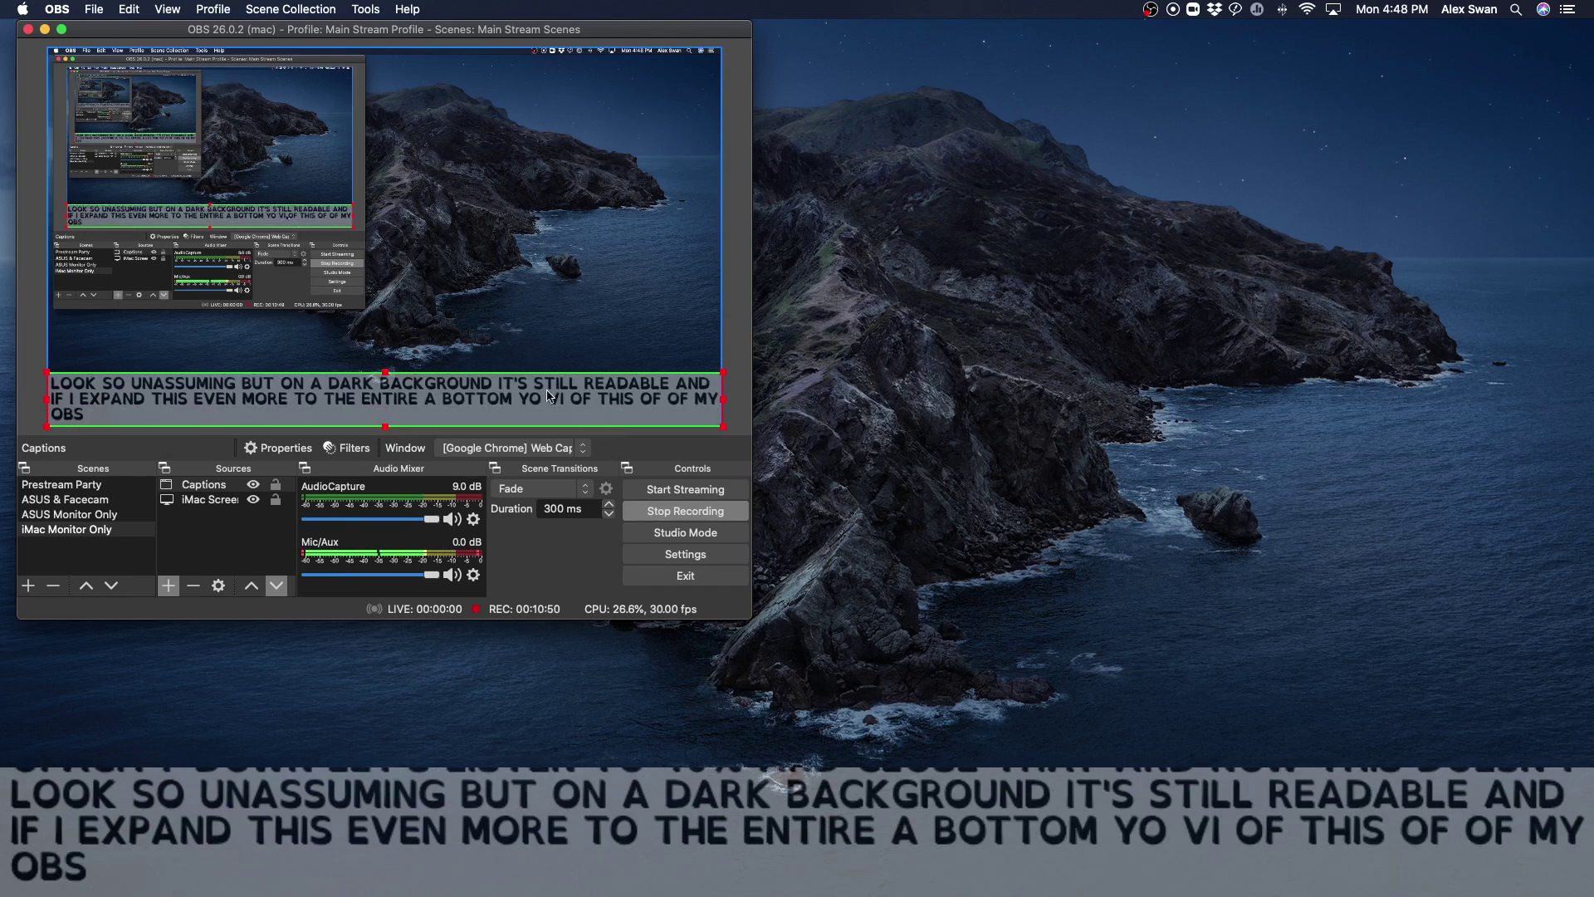
{"action": "left_click_drag", "start_coordinate": [586, 33], "coordinate": [988, 113]}
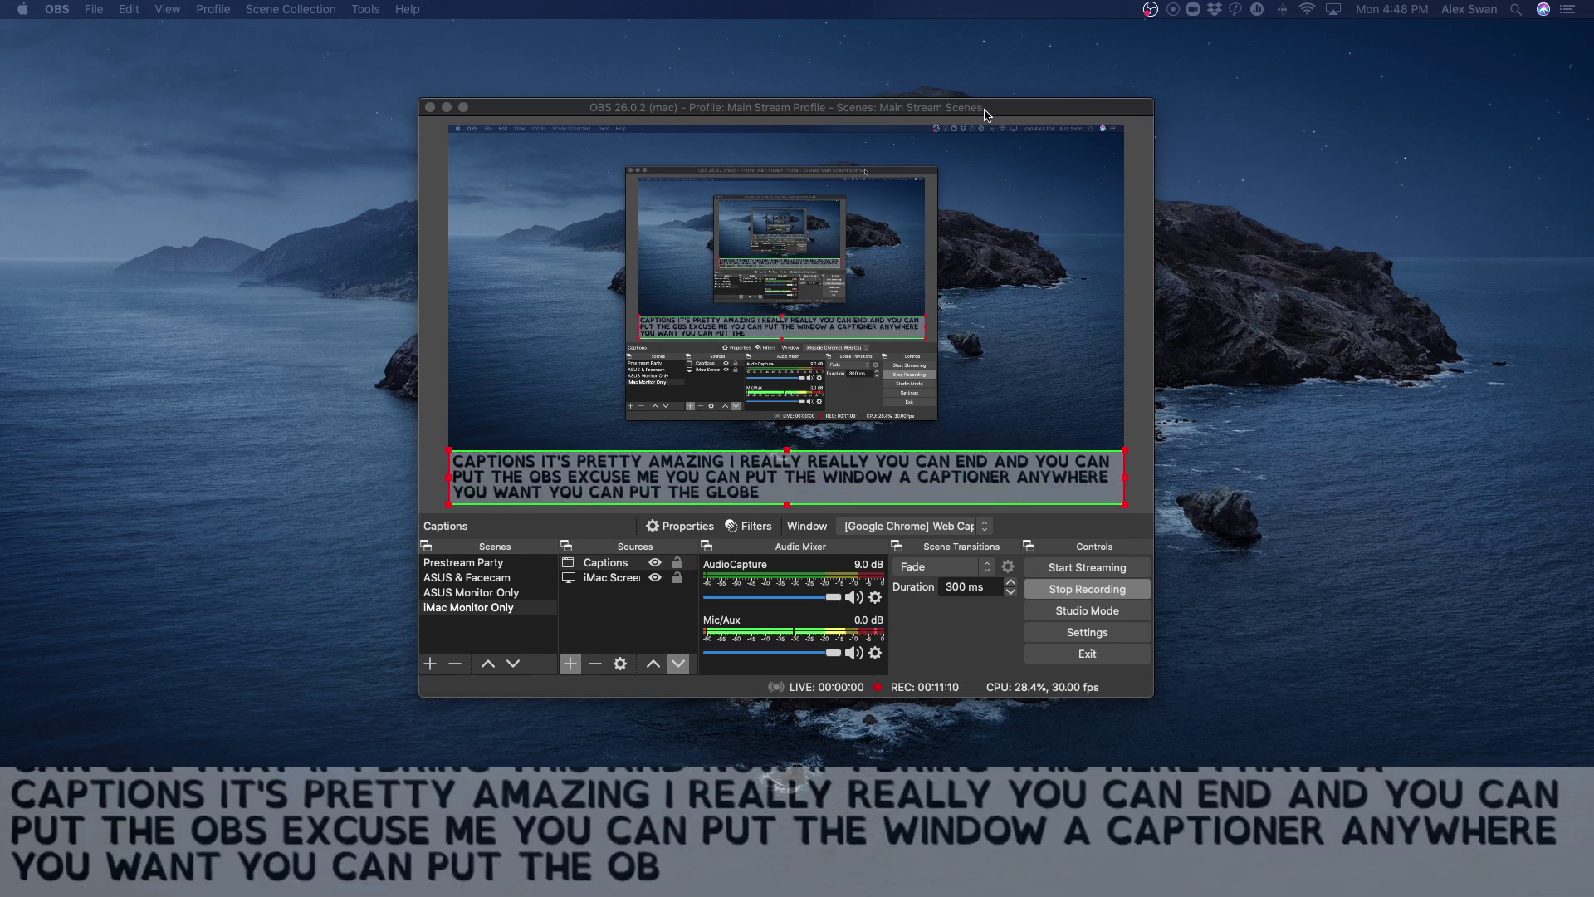
{"action": "left_click_drag", "start_coordinate": [984, 114], "coordinate": [1592, 880]}
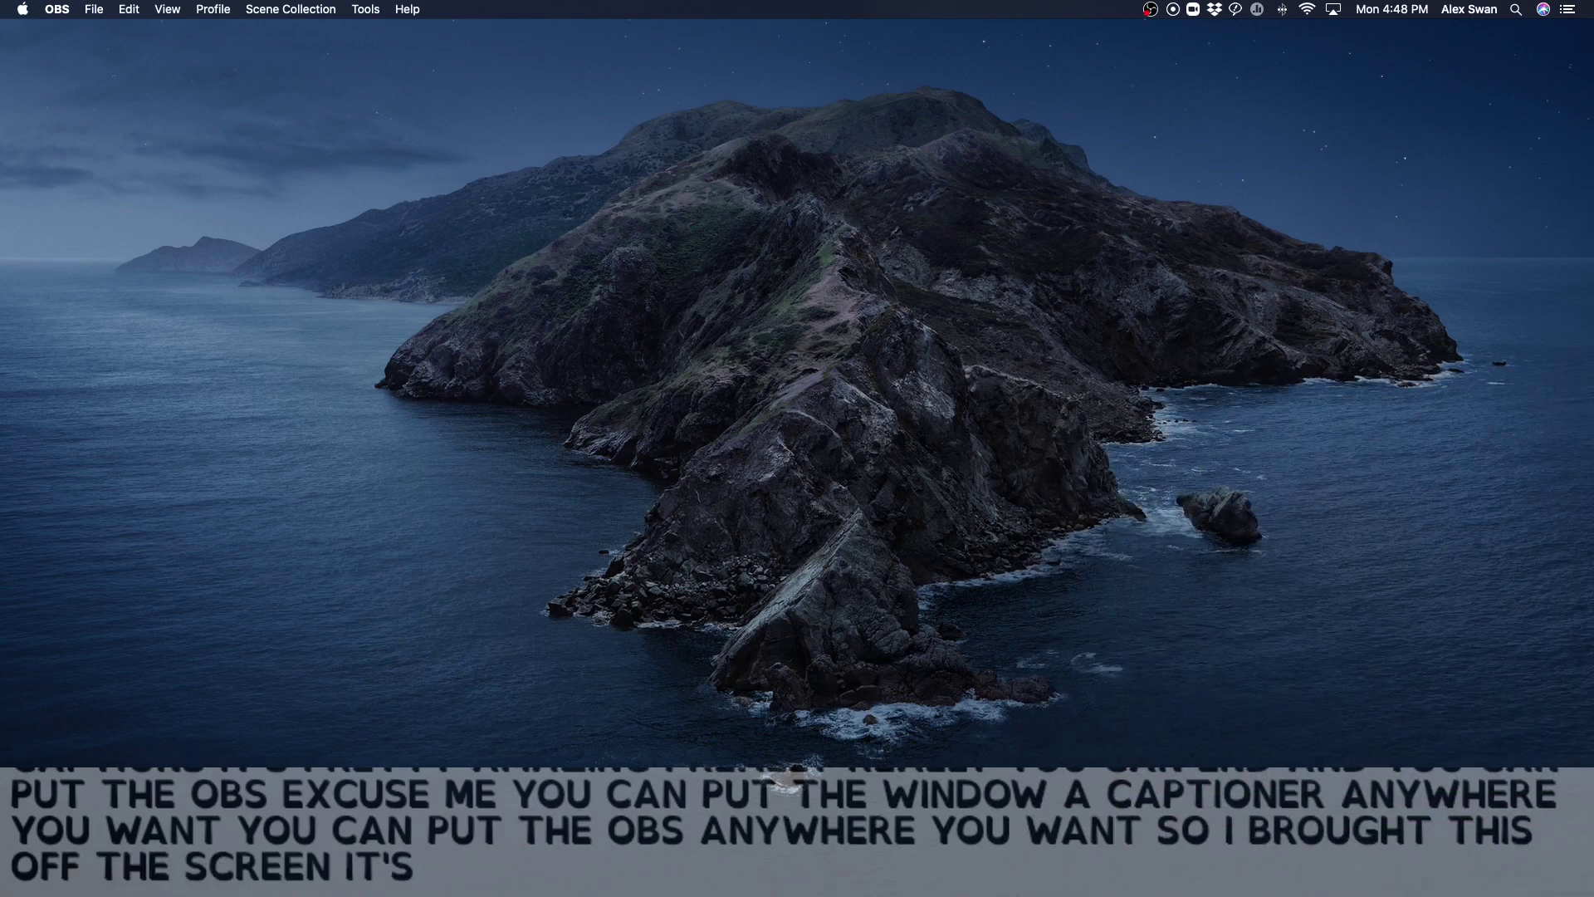
{"action": "left_click_drag", "start_coordinate": [1592, 880], "coordinate": [931, 171]}
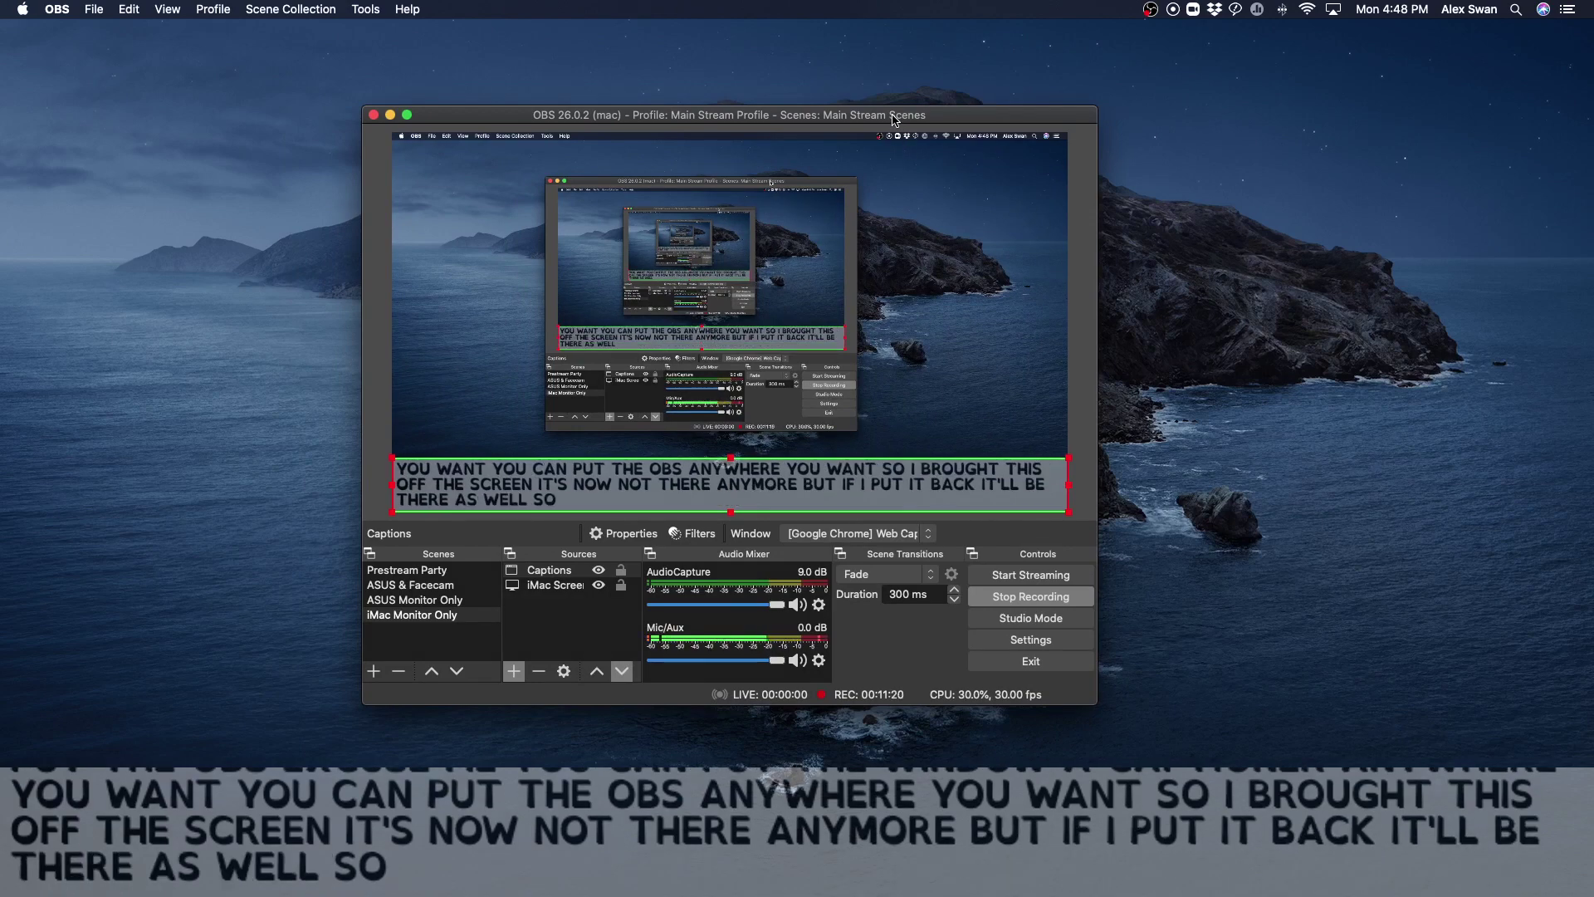
{"action": "left_click_drag", "start_coordinate": [907, 122], "coordinate": [943, 117]}
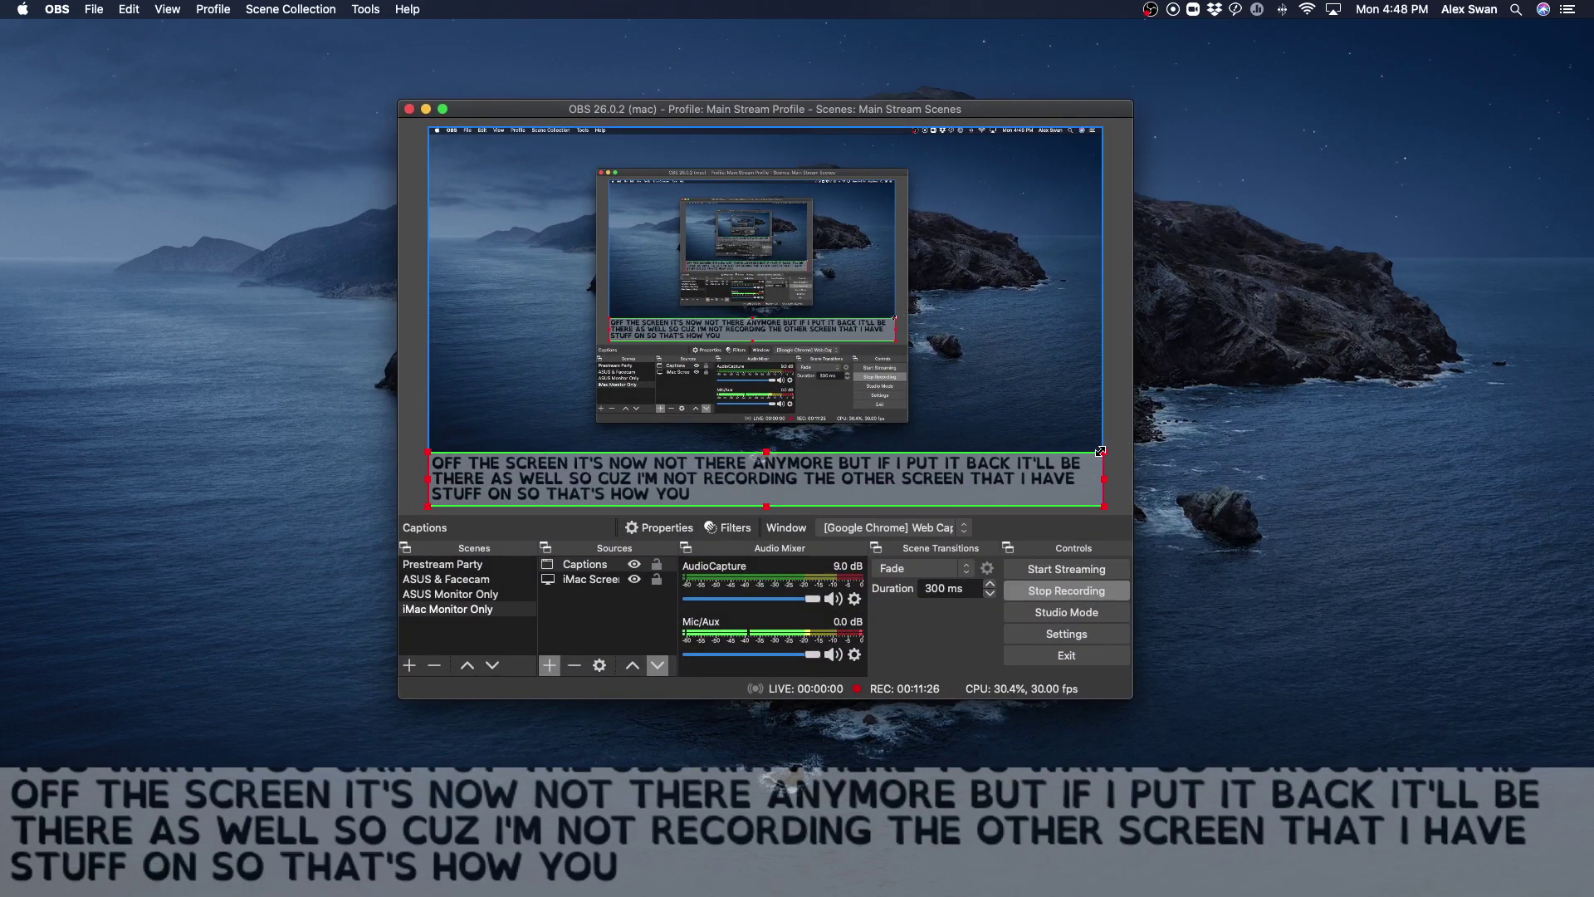
{"action": "left_click_drag", "start_coordinate": [1101, 452], "coordinate": [842, 473]}
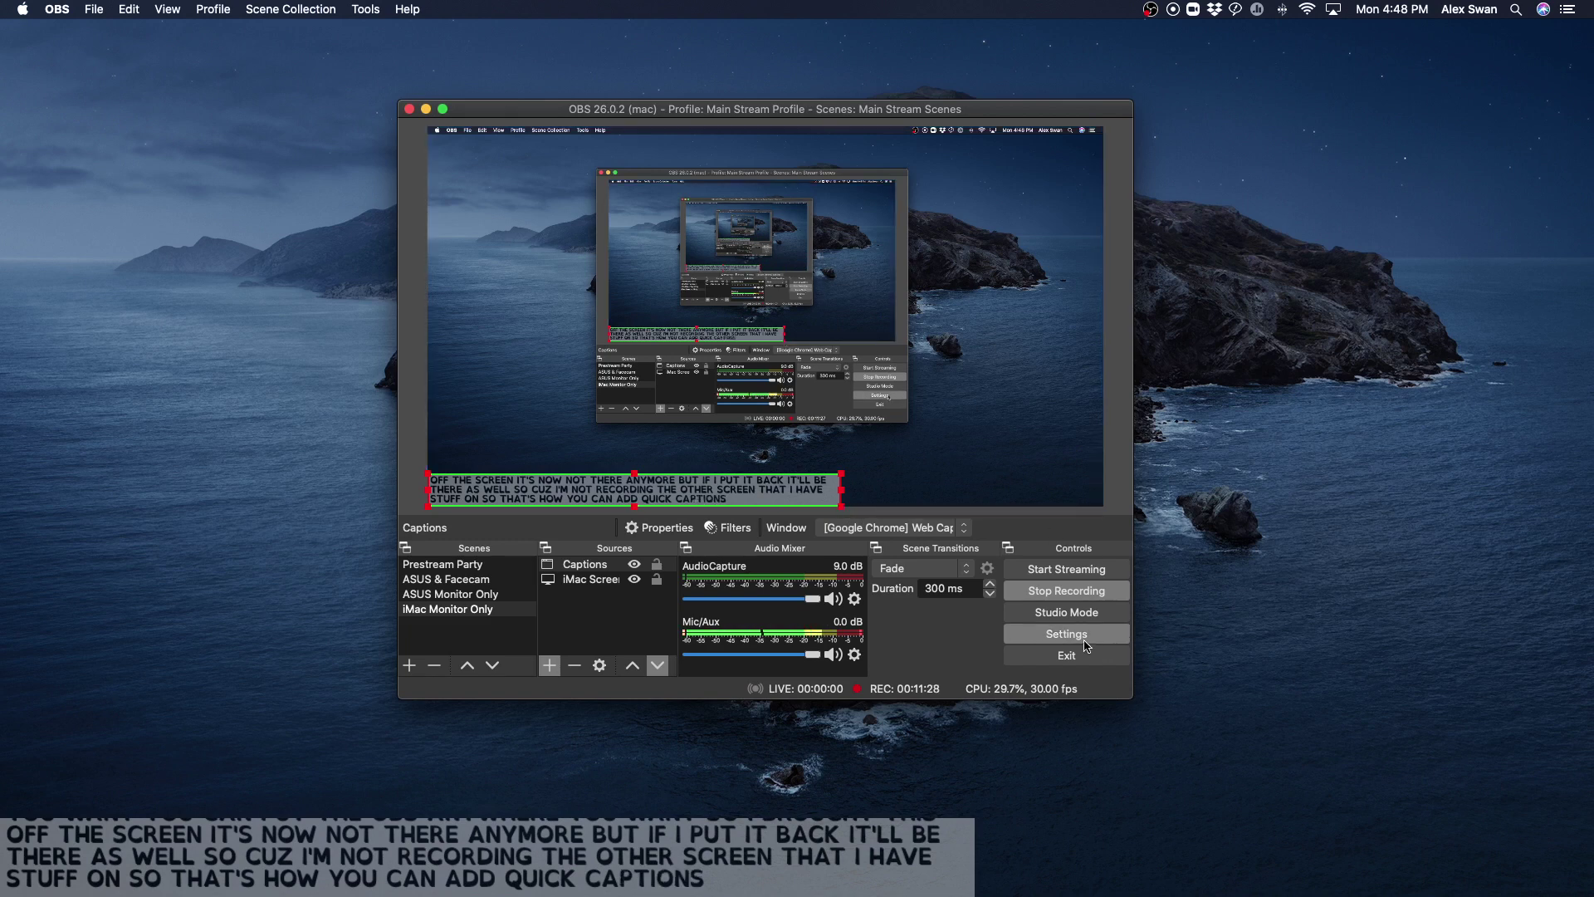